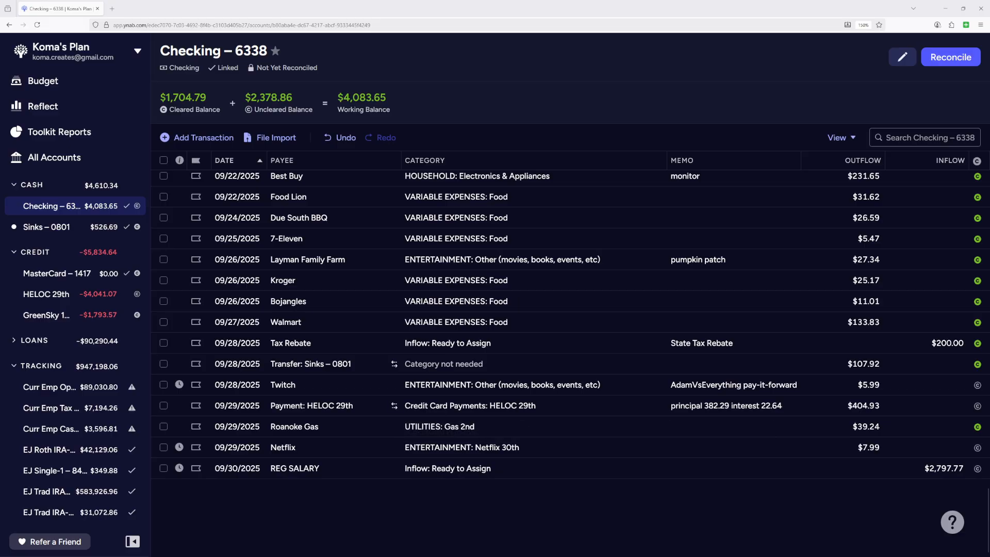
# Step: Check the HELOC 29th account's transactions, and open the October 2025 budget with the sidebar collapsed
pyautogui.click(57, 297)
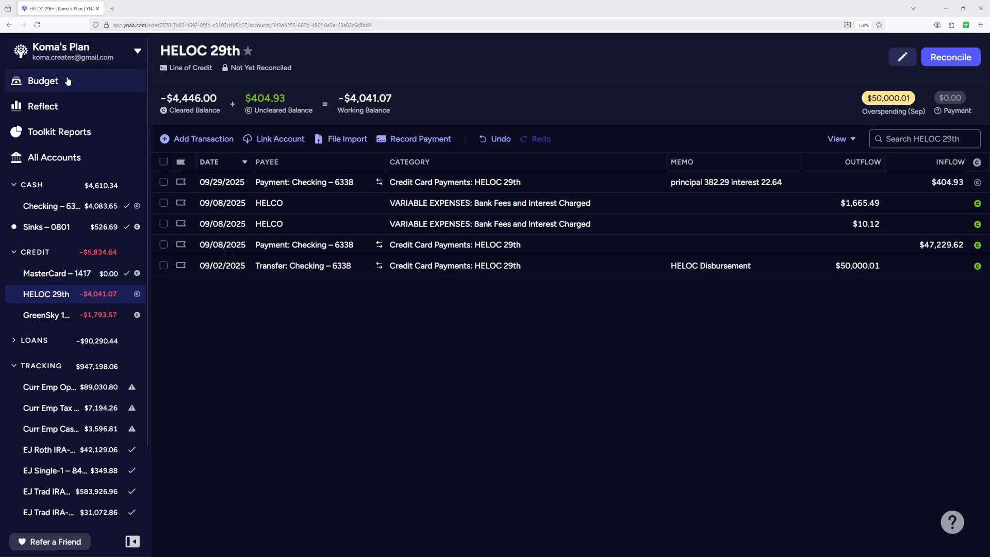
pyautogui.click(39, 86)
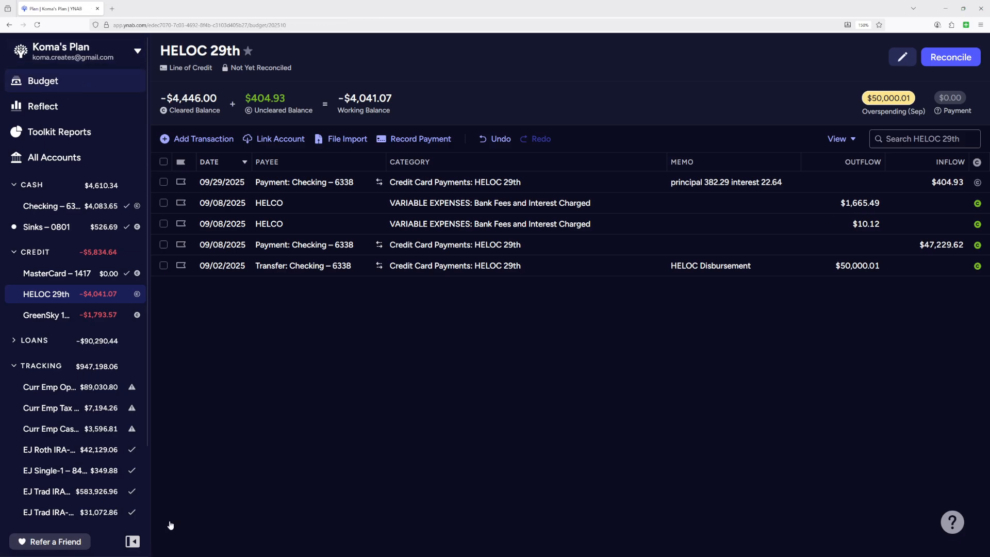
pyautogui.click(133, 542)
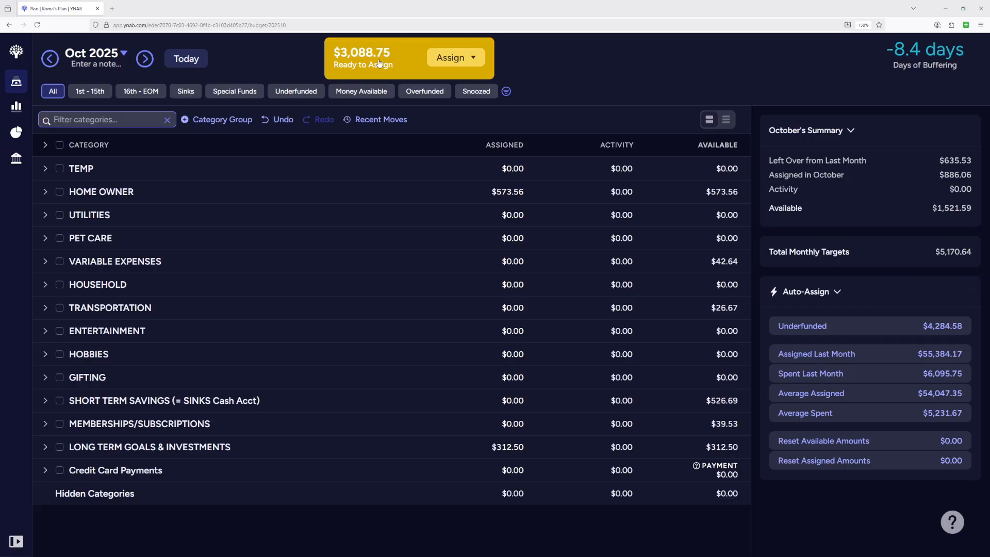
# Step: Examine the TEMP group's Set Aside category in October and September 2025, and return to the October budget
pyautogui.click(45, 169)
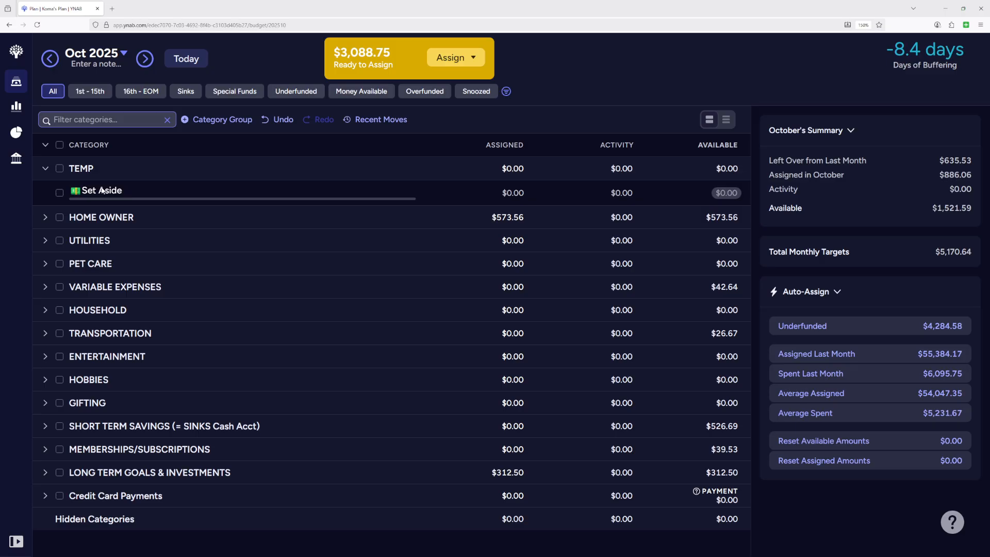
pyautogui.click(519, 192)
pyautogui.click(50, 58)
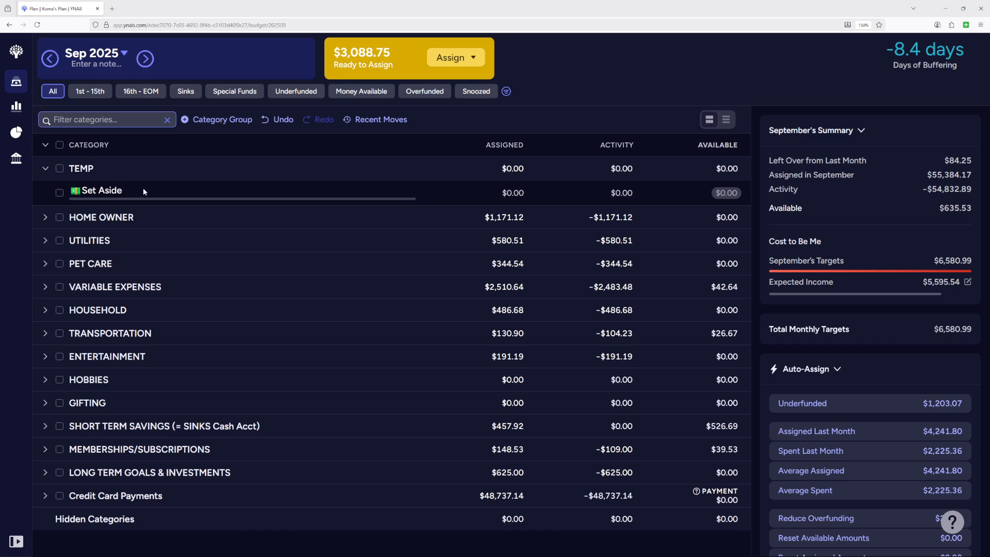
pyautogui.click(44, 170)
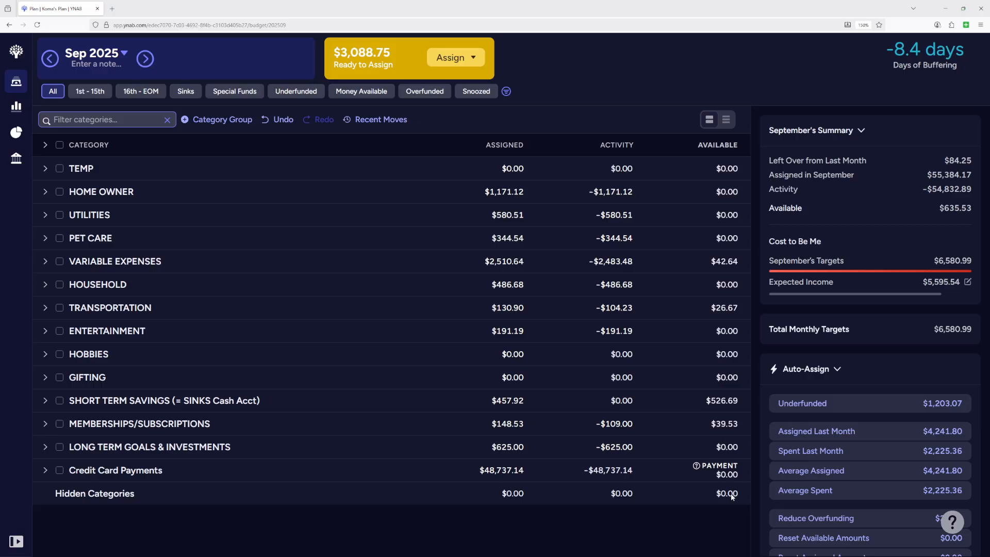
pyautogui.click(146, 58)
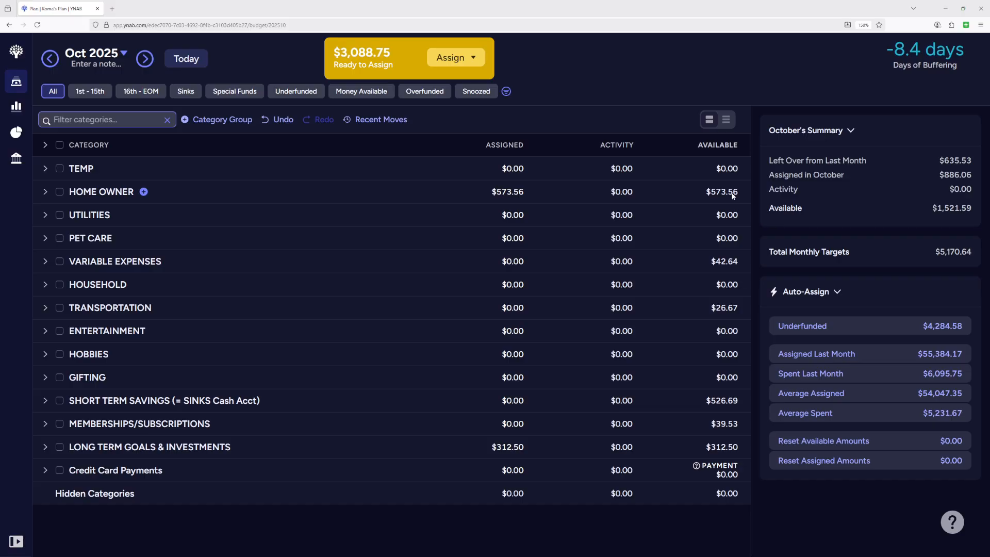
# Step: Examine the October categories in the HOME OWNER, SHORT TERM SAVINGS and LONG TERM GOALS & INVESTMENTS groups
pyautogui.click(46, 192)
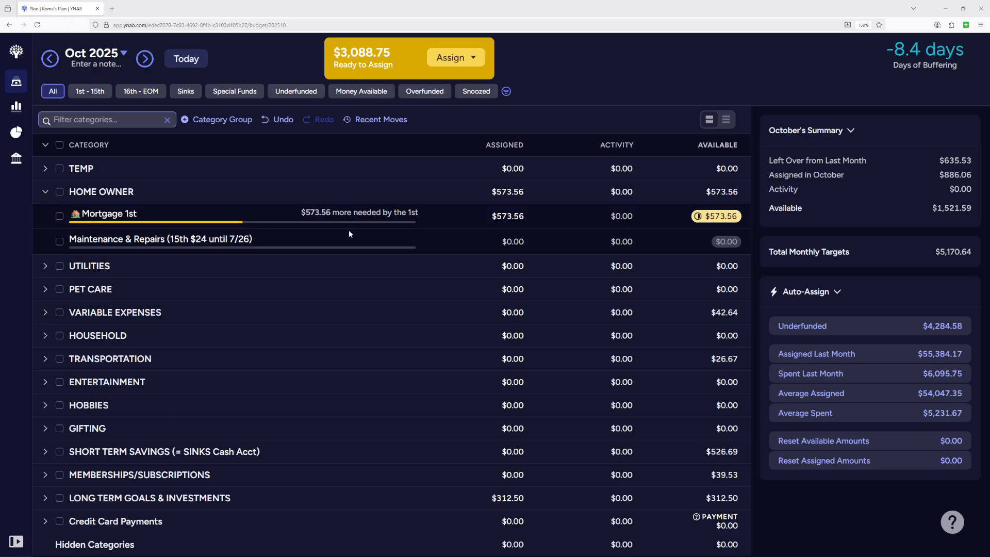
pyautogui.click(45, 451)
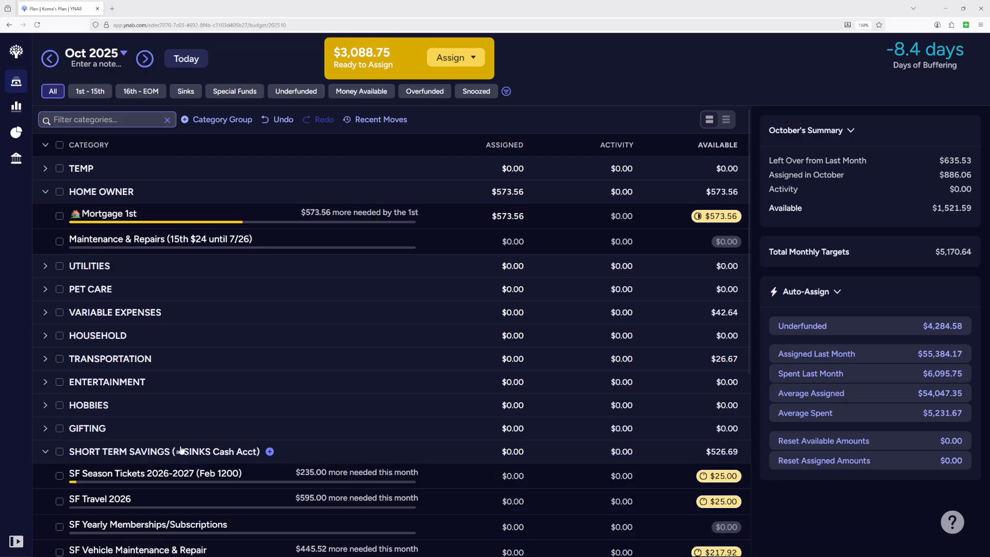
pyautogui.scroll(-3, 234, 452)
pyautogui.scroll(3, 227, 447)
pyautogui.click(45, 452)
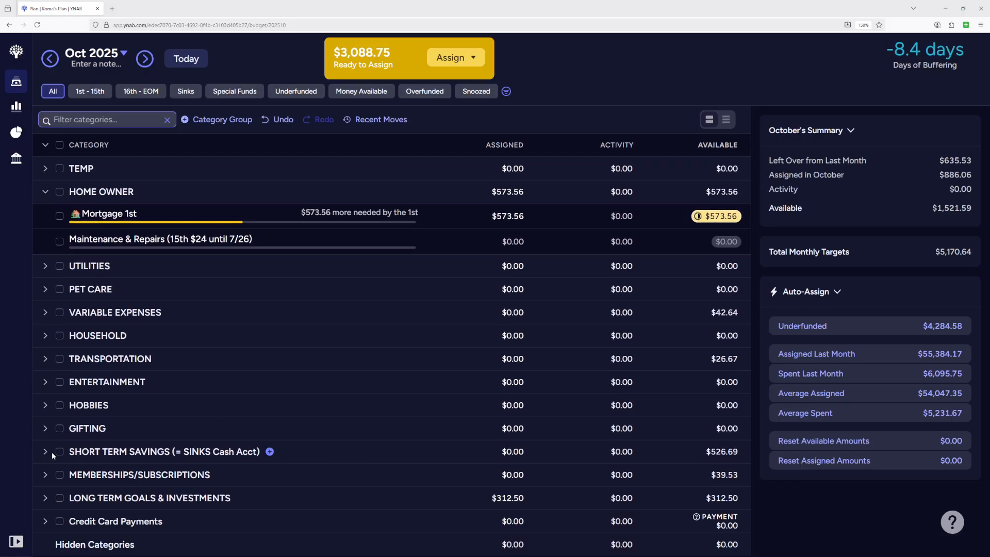
pyautogui.click(45, 498)
pyautogui.scroll(-3, 103, 502)
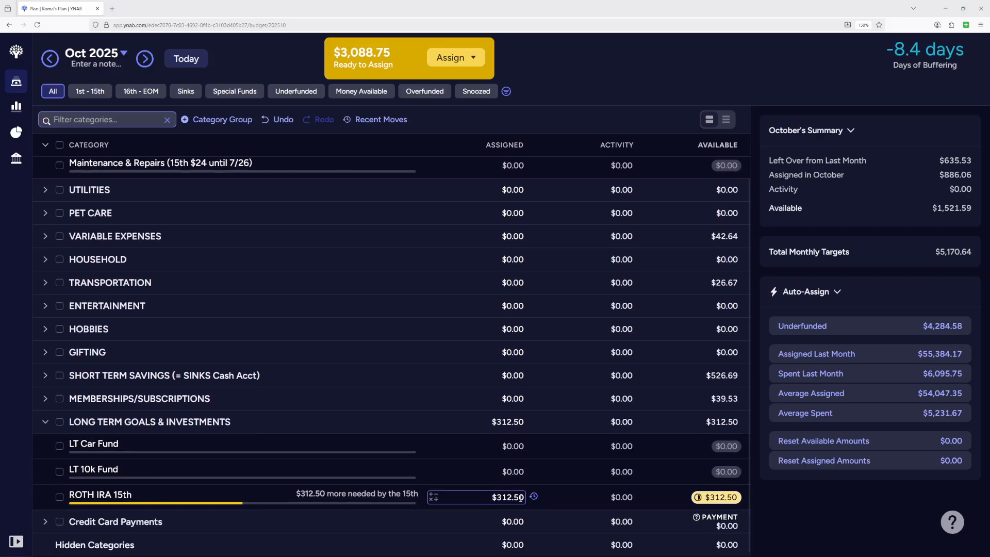
pyautogui.scroll(3, 450, 463)
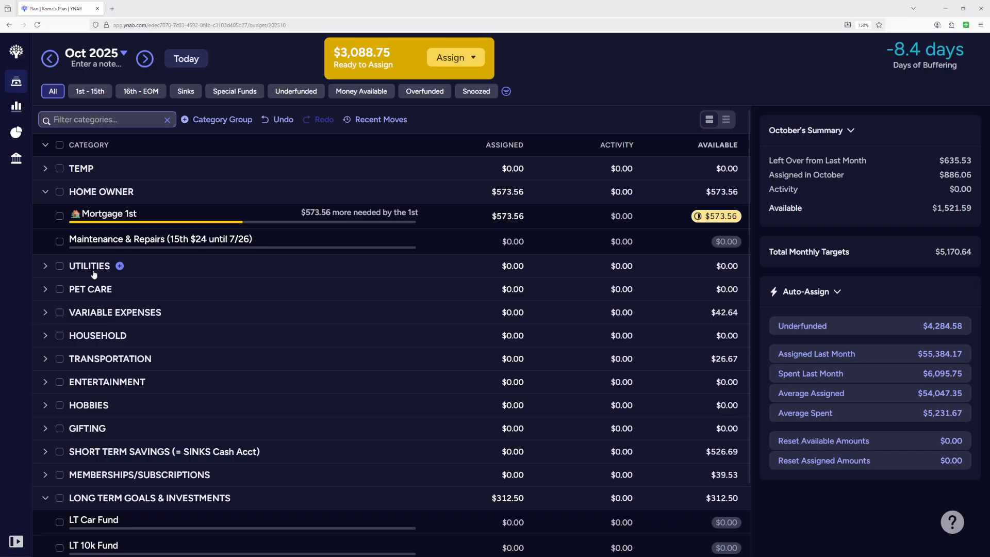
# Step: Assign $670 to Health & Dental under VARIABLE EXPENSES for October
pyautogui.click(45, 312)
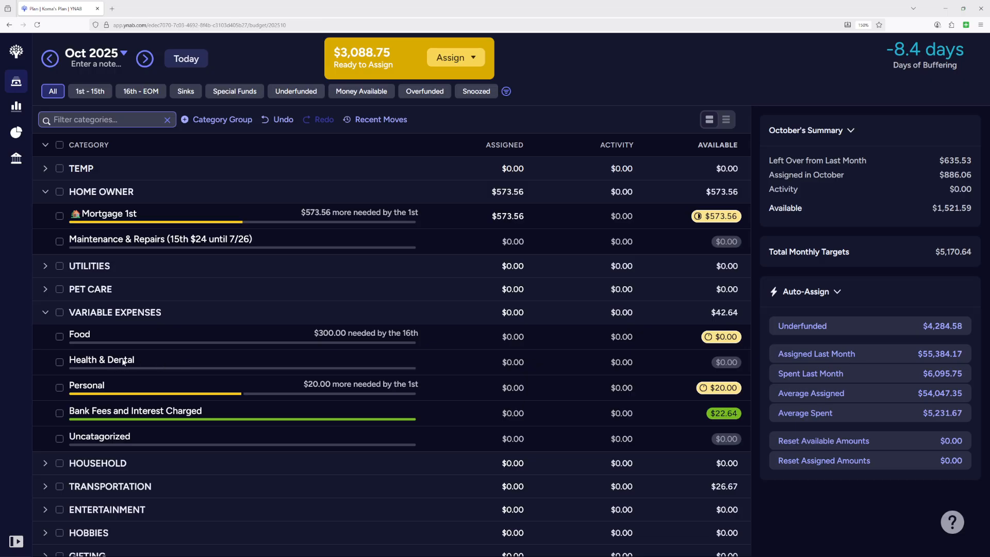
pyautogui.click(521, 362)
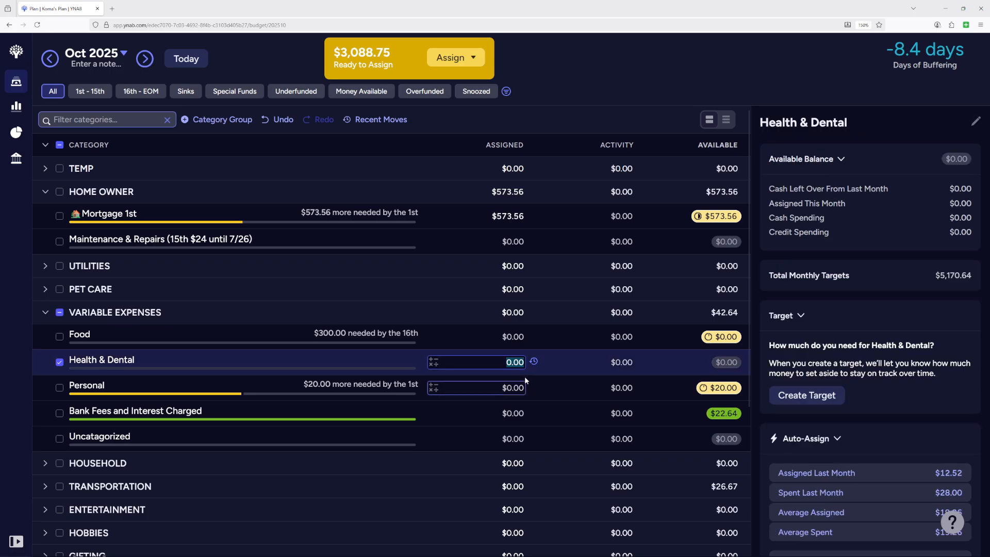
pyautogui.write('670')
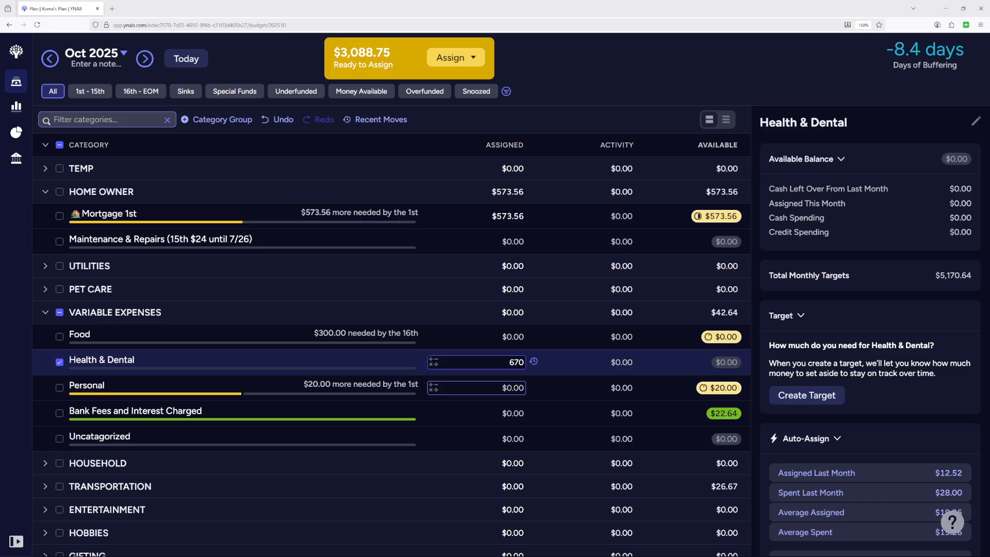
pyautogui.press('Return')
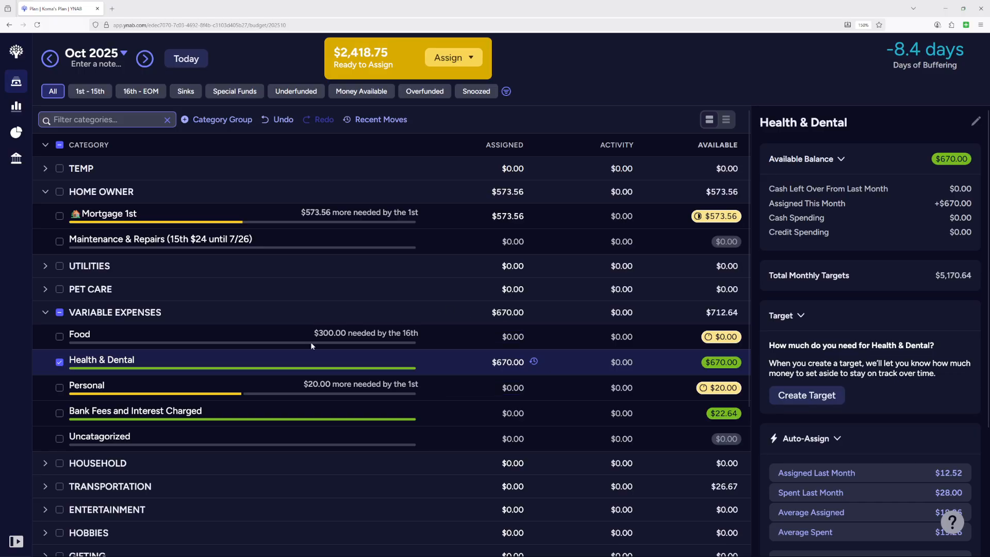
# Step: Assign the remaining $573.56 to Mortgage 1st to meet its October debt payment target
pyautogui.scroll(-3, 336, 334)
pyautogui.scroll(3, 184, 347)
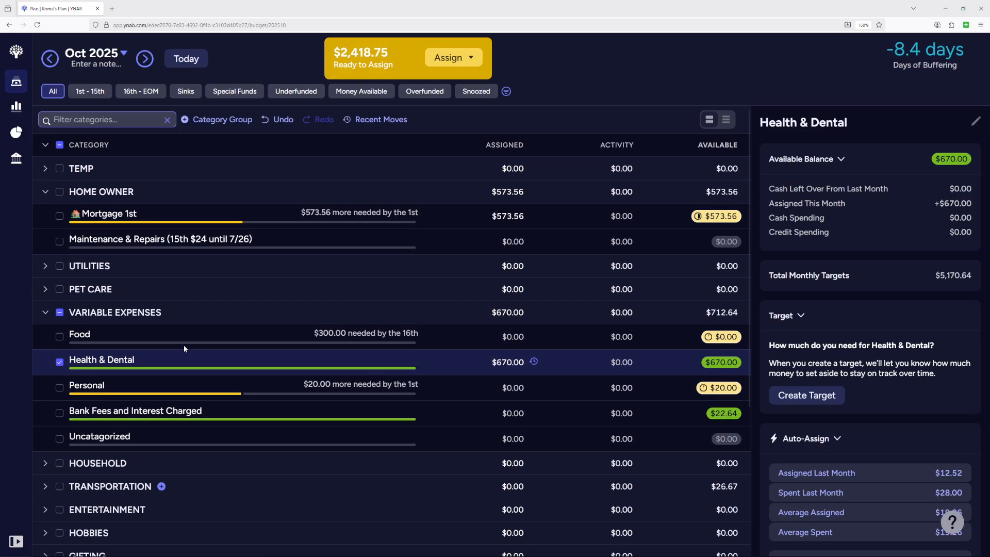
pyautogui.click(575, 222)
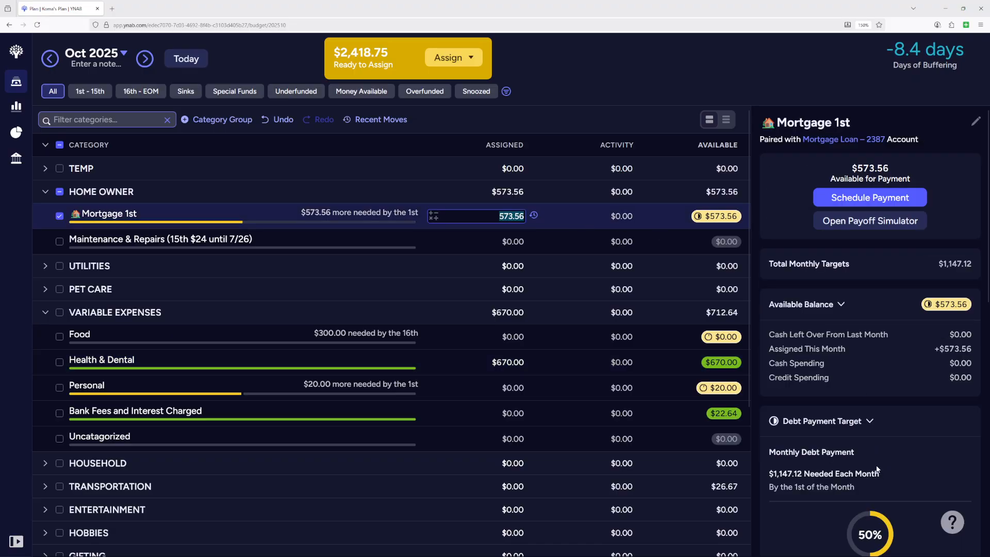
pyautogui.scroll(-3, 873, 462)
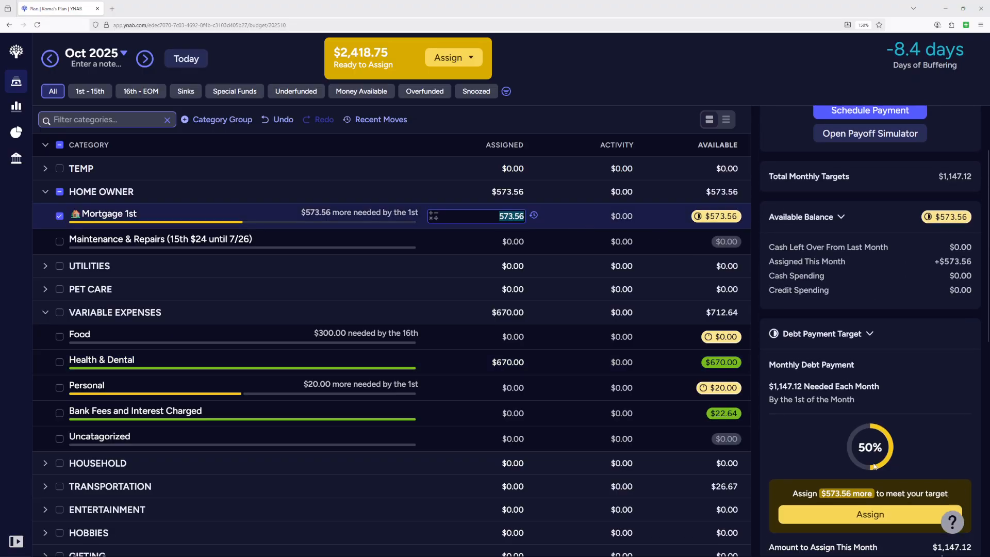
pyautogui.click(865, 489)
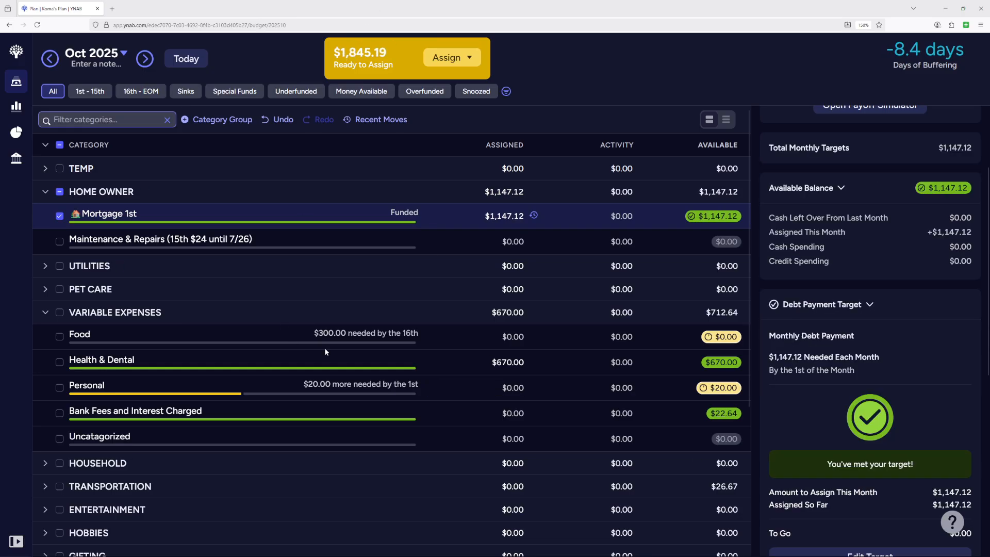
# Step: Assign the remaining $312.50 to ROTH IRA 15th to meet its monthly target
pyautogui.scroll(-4, 312, 423)
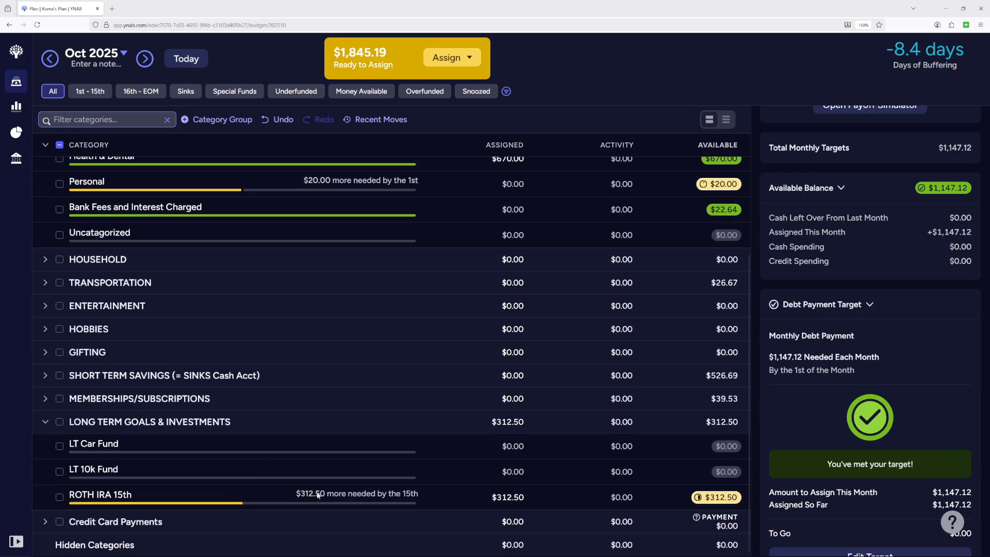
pyautogui.click(714, 499)
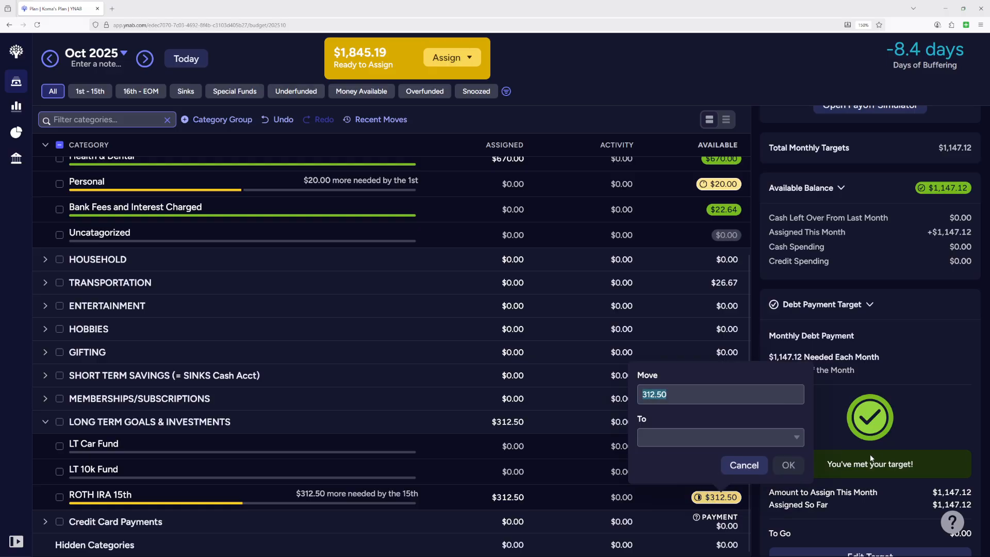
pyautogui.click(539, 499)
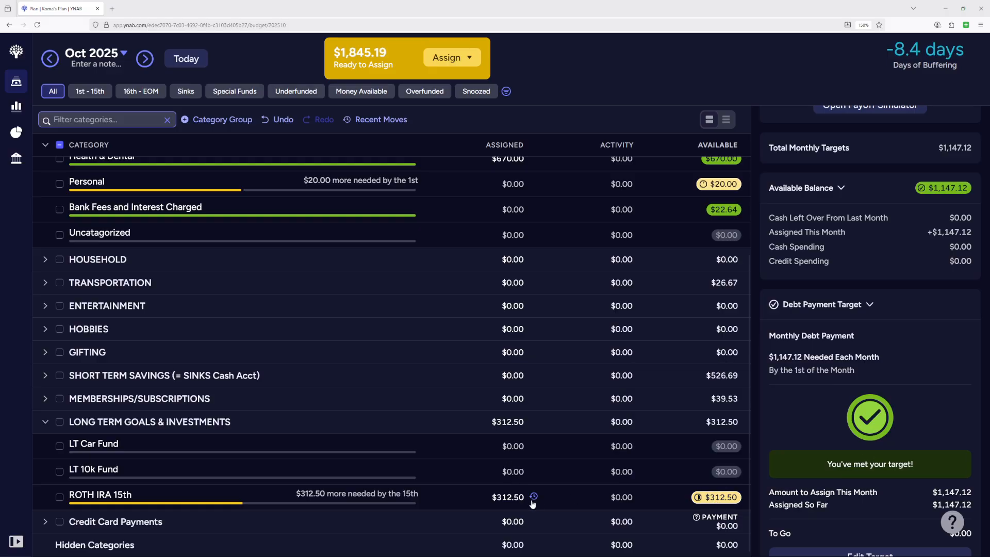
pyautogui.click(572, 497)
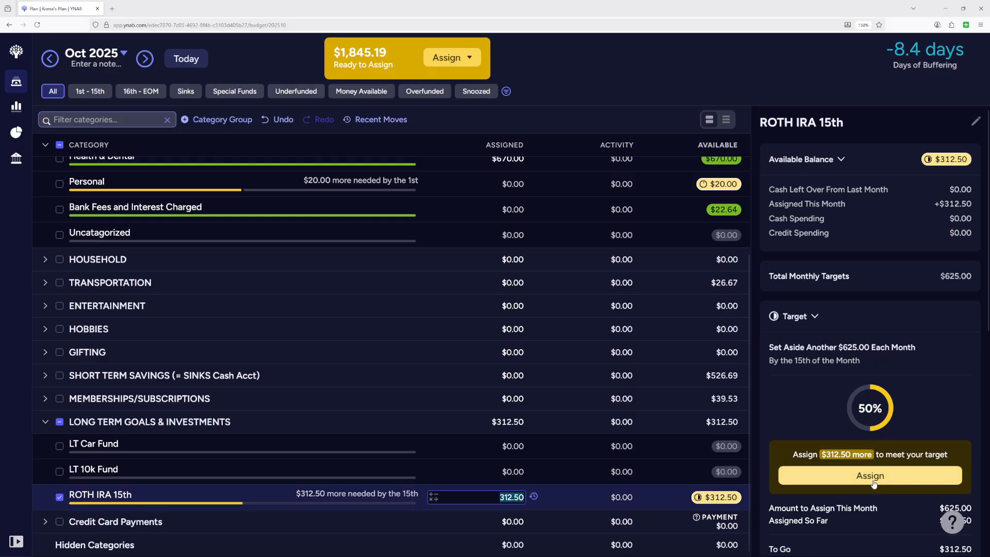
pyautogui.click(870, 477)
# Step: Filter the budget to the 1st - 15th view and expand all of its category groups
pyautogui.scroll(4, 457, 444)
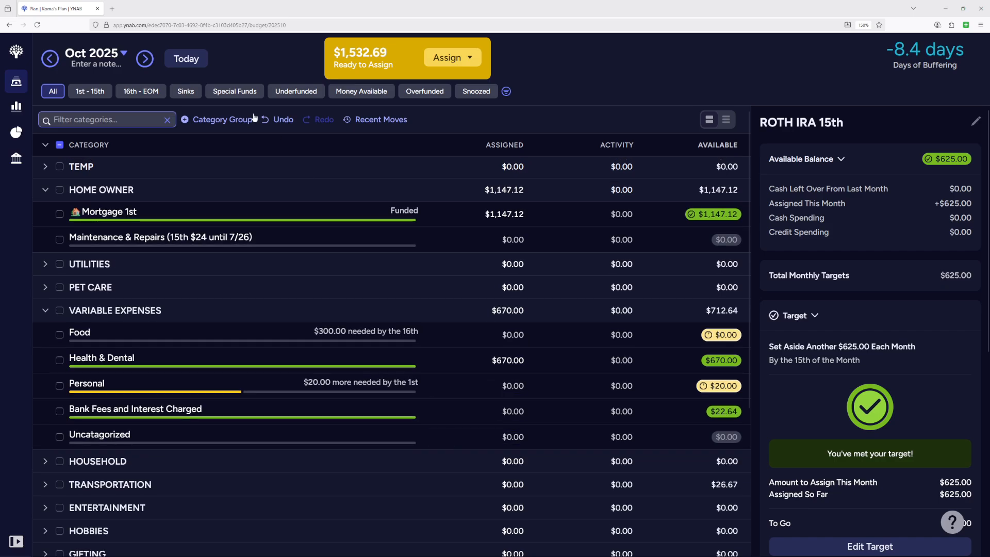
pyautogui.click(93, 93)
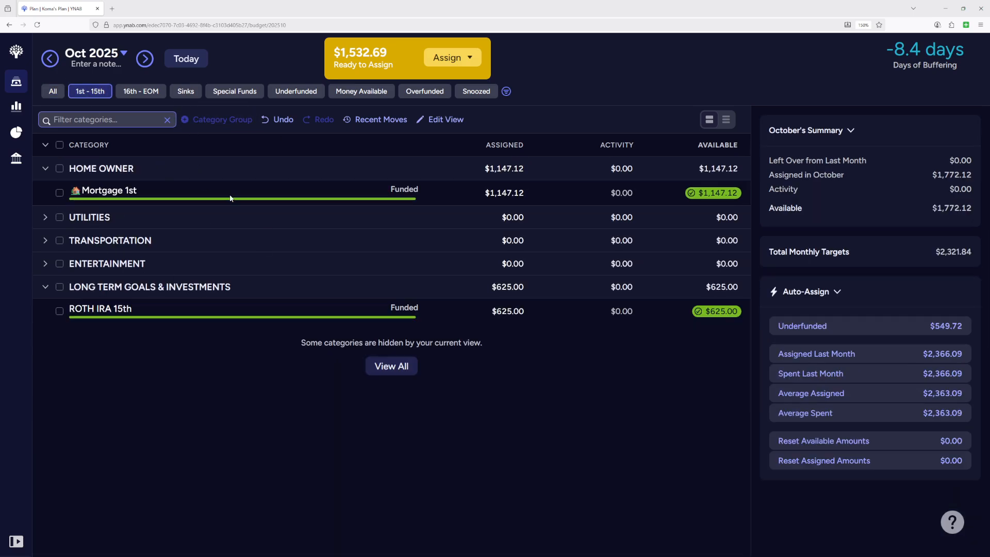
pyautogui.click(45, 145)
pyautogui.click(46, 144)
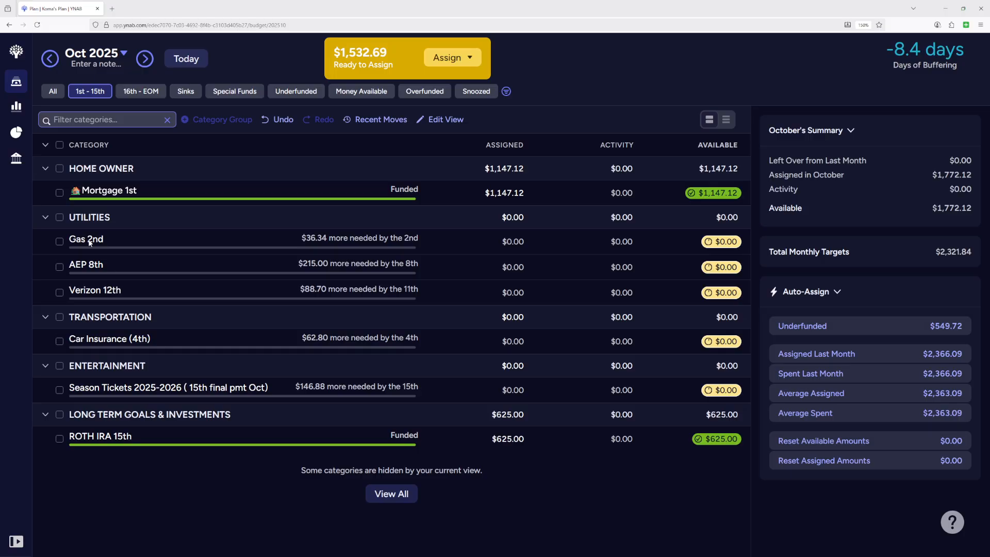
# Step: Assign $215 to AEP 8th under UTILITIES
pyautogui.click(350, 238)
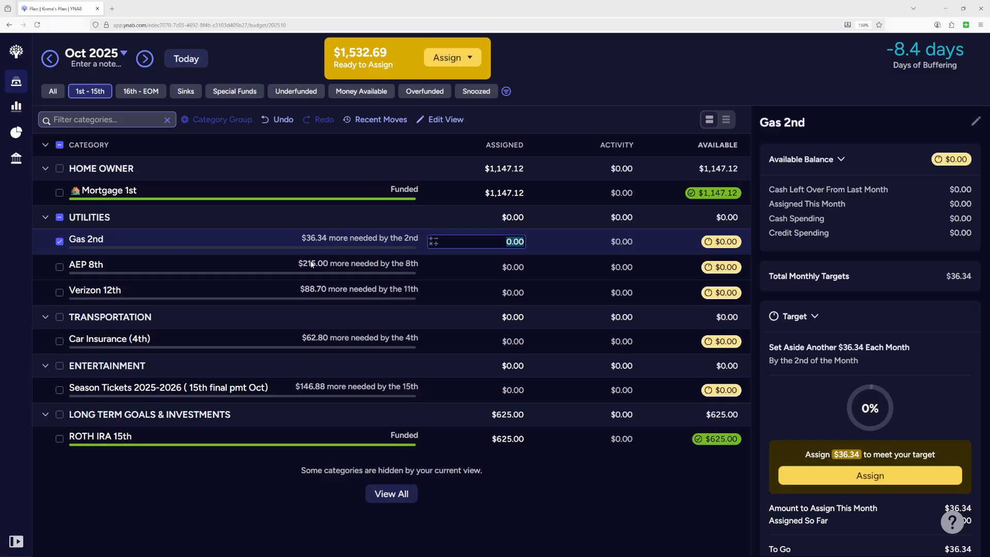
pyautogui.click(523, 267)
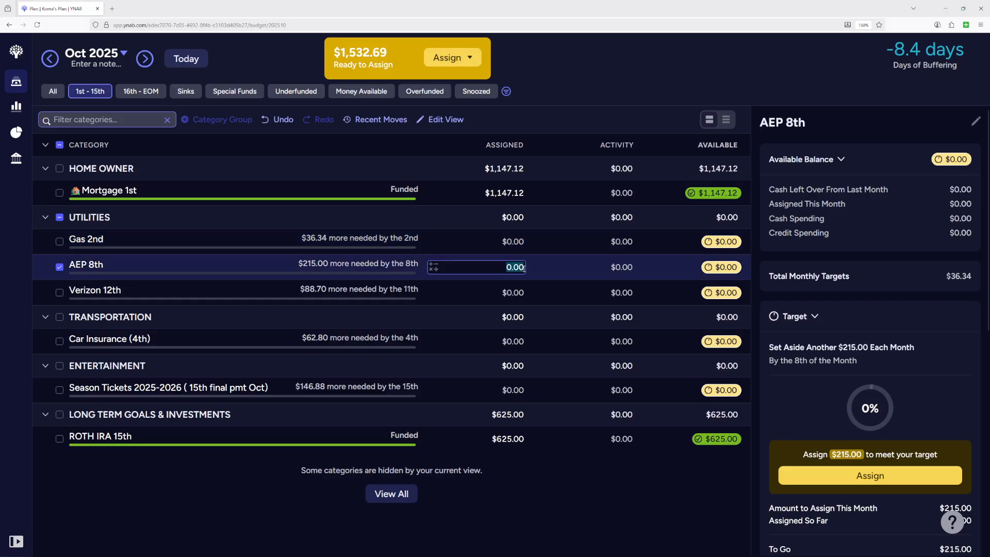
pyautogui.write('215')
pyautogui.press('Return')
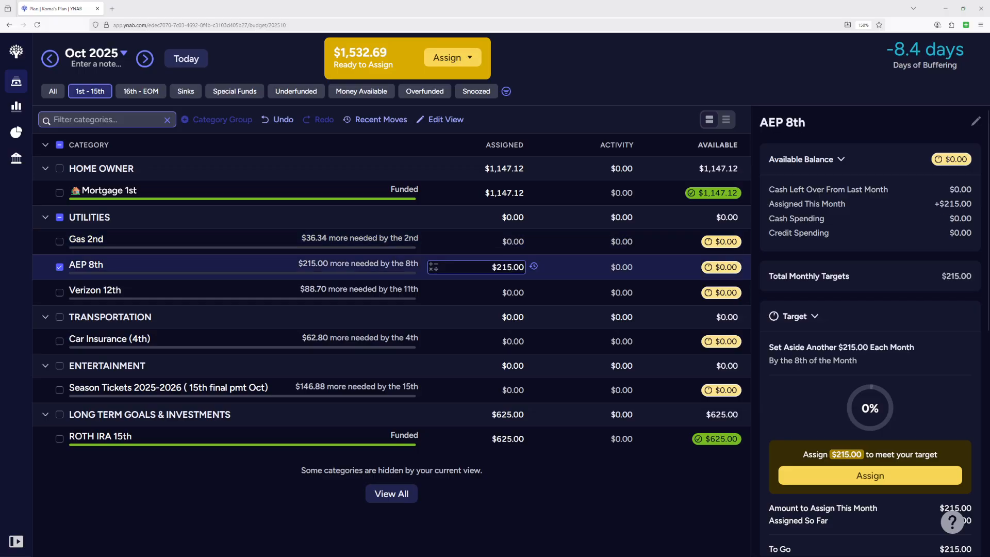
# Step: Fund the targets of Verizon 12th with $88.70 and Car Insurance (4th) with $62.80
pyautogui.click(526, 294)
pyautogui.click(516, 293)
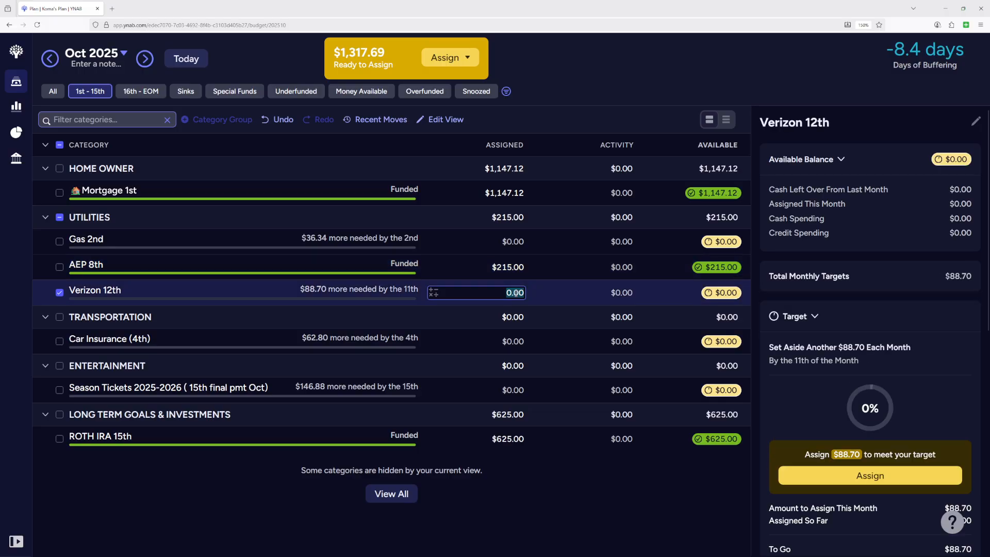
pyautogui.click(876, 475)
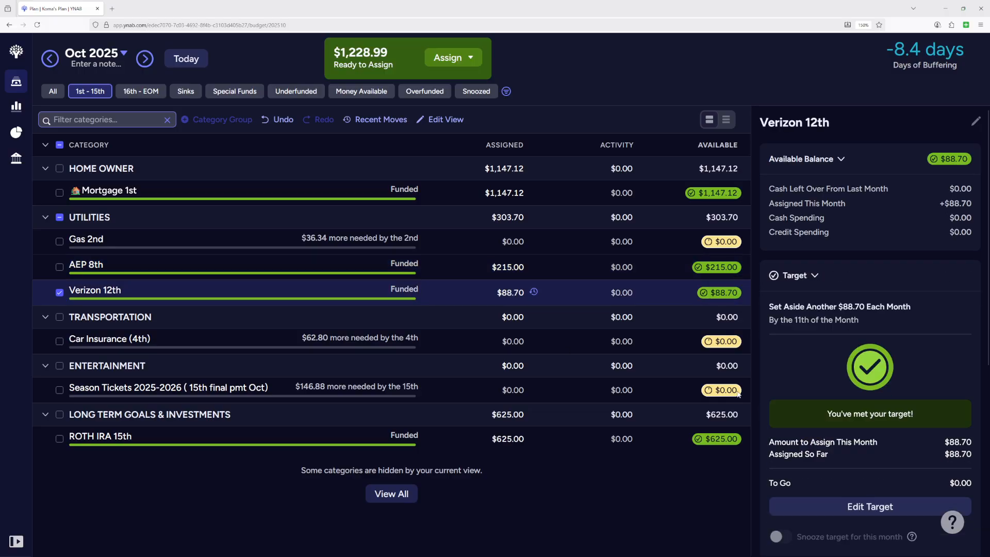
pyautogui.click(515, 342)
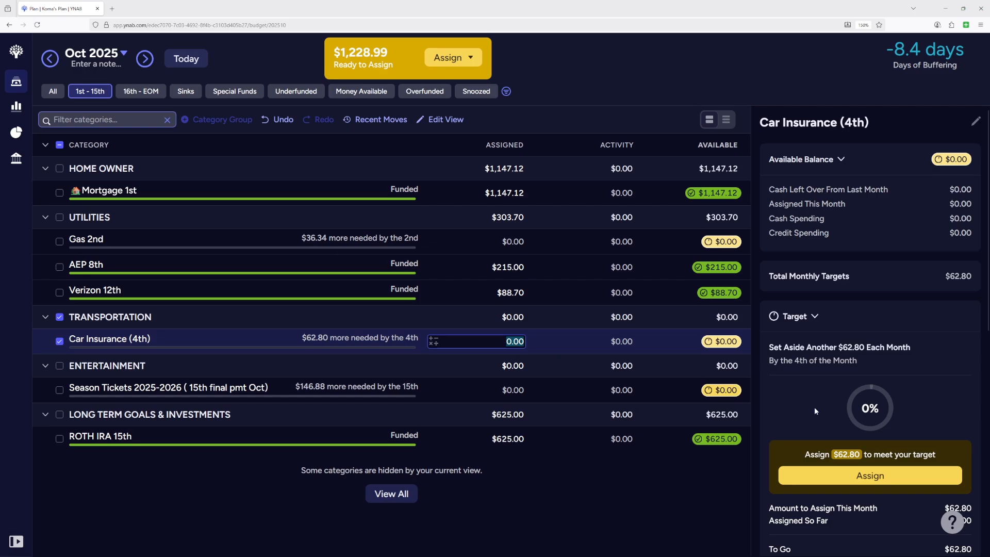
pyautogui.click(879, 480)
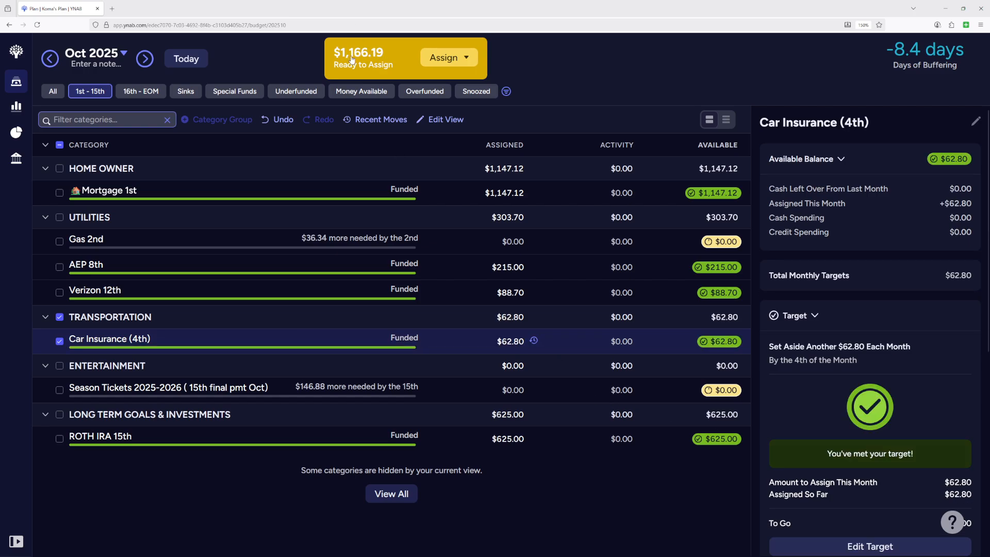
# Step: Fund the targets of Season Tickets 2025-2026 with $146.88 and, from the underfunded categories, Water 15th with $76.23
pyautogui.click(514, 391)
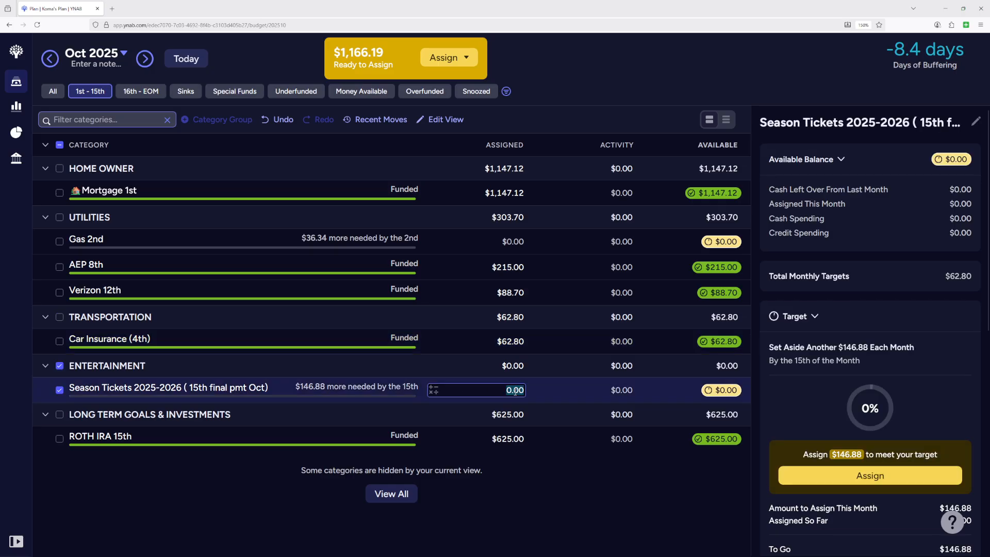
pyautogui.click(847, 482)
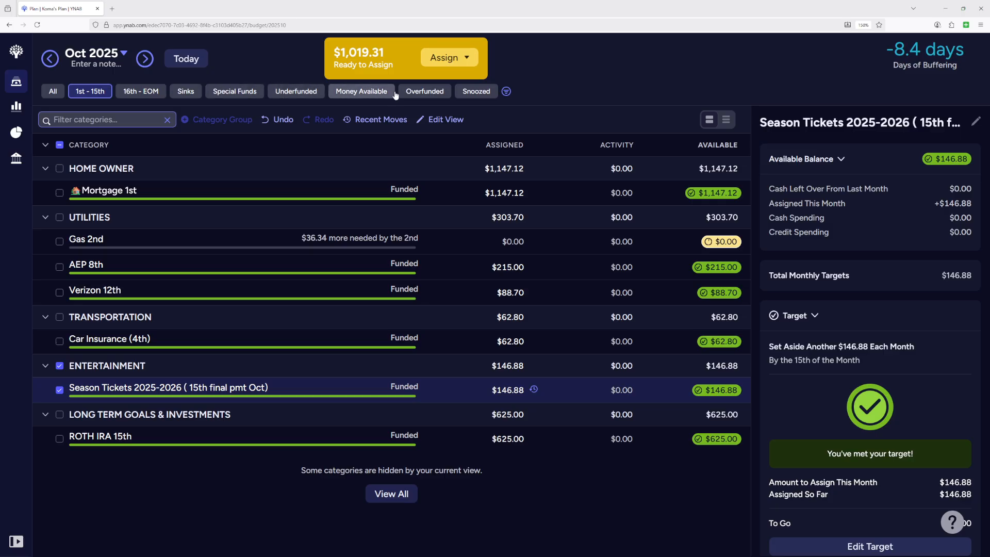
pyautogui.click(303, 96)
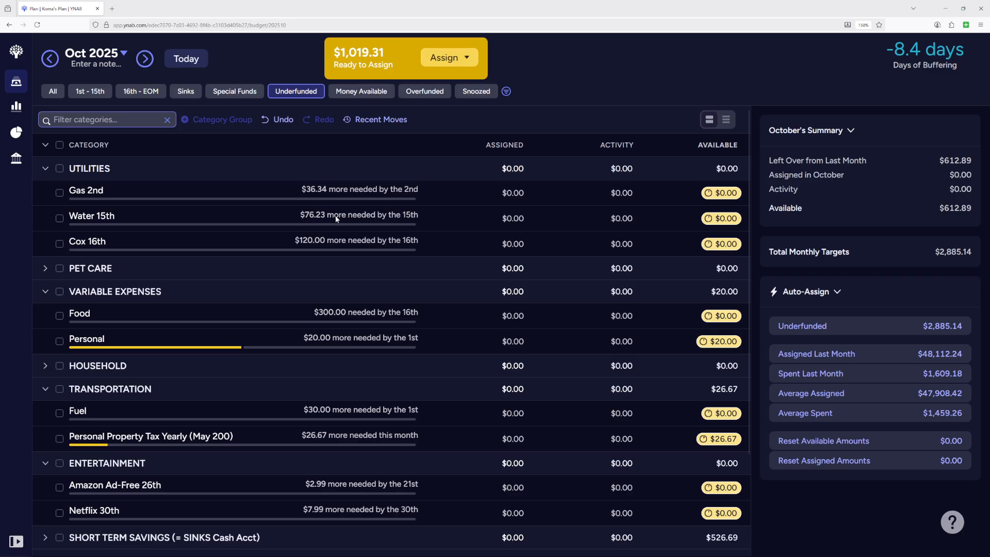
pyautogui.click(510, 216)
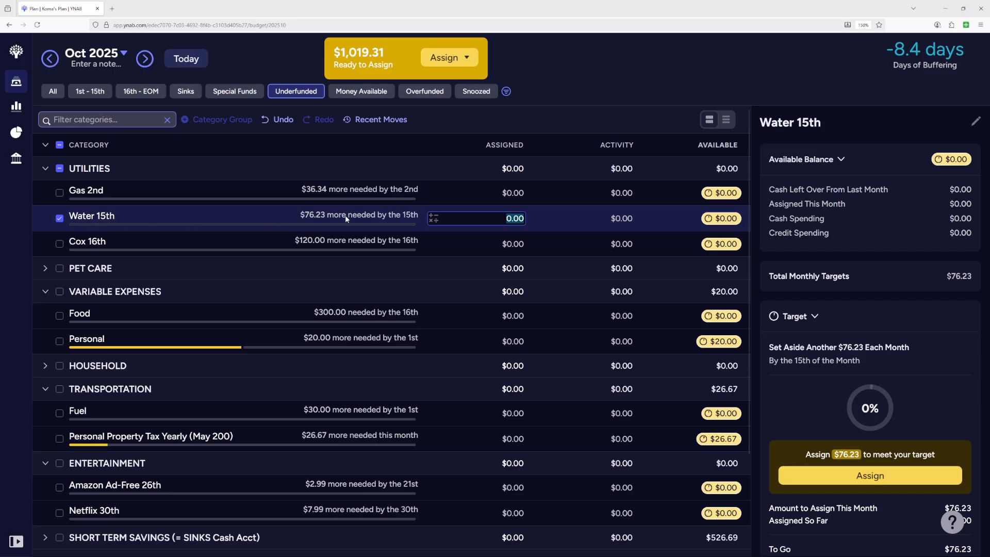
pyautogui.click(870, 477)
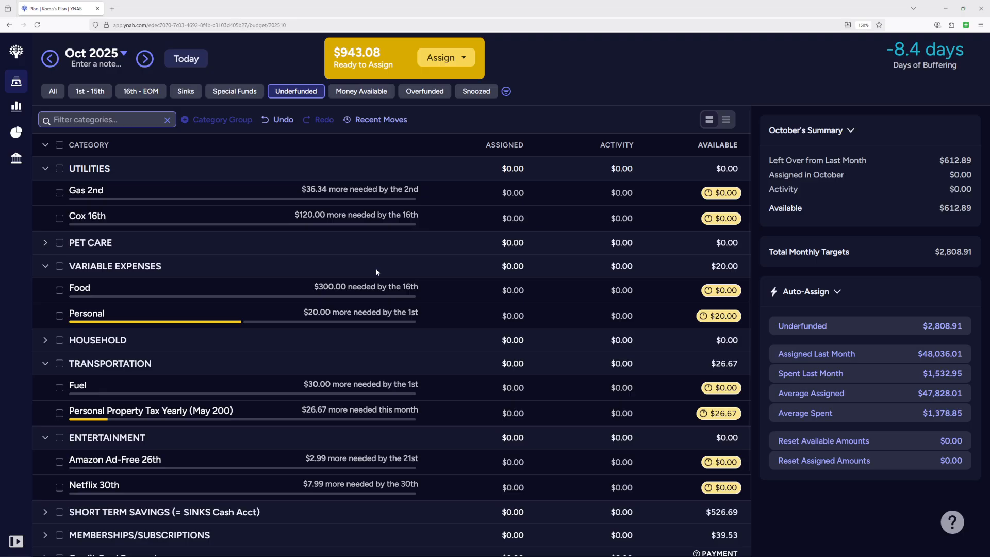
# Step: Show all budget categories and assign $24 to Maintenance & Repairs under HOME OWNER
pyautogui.click(53, 91)
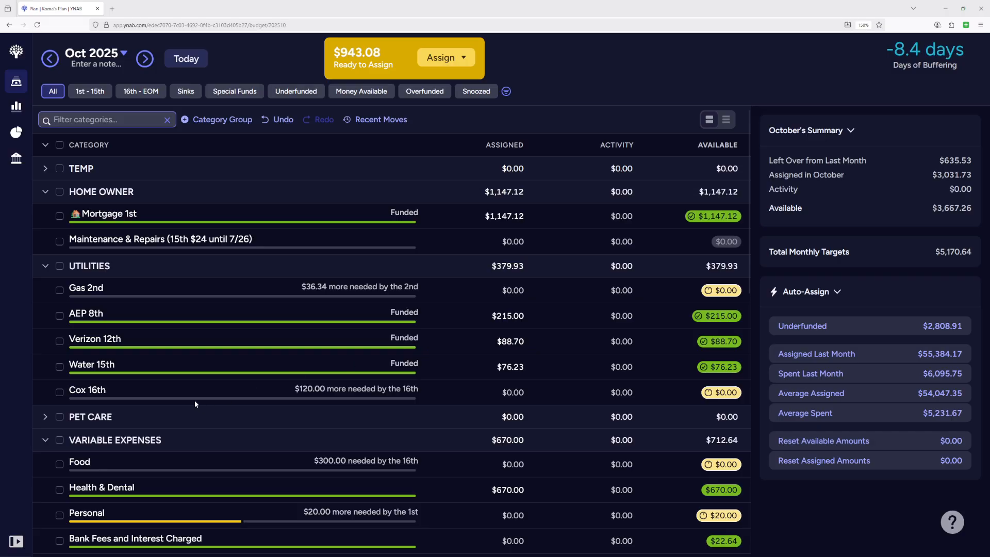
pyautogui.scroll(-1, 194, 400)
pyautogui.scroll(1, 194, 400)
pyautogui.click(513, 241)
pyautogui.scroll(-3, 821, 432)
pyautogui.scroll(3, 821, 429)
pyautogui.write('24')
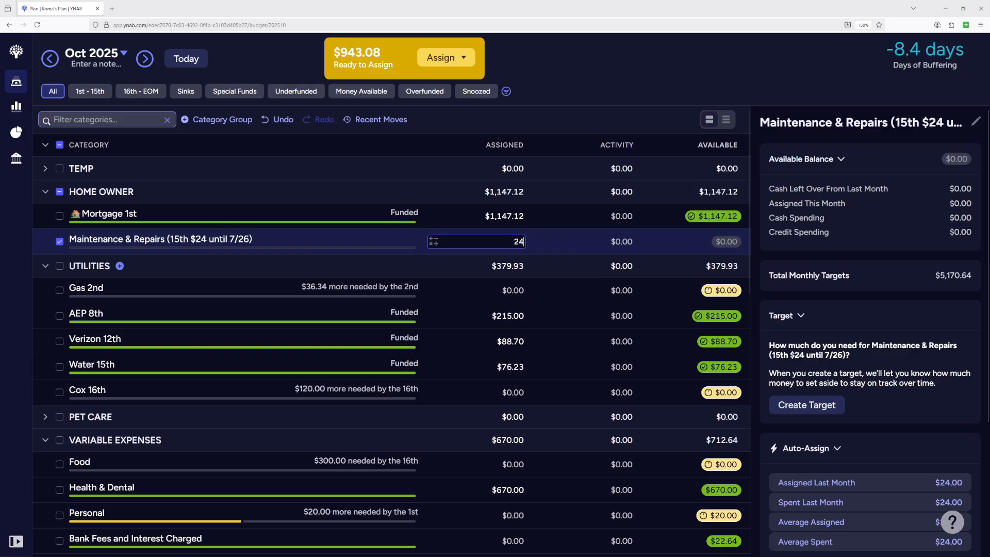
pyautogui.press('Return')
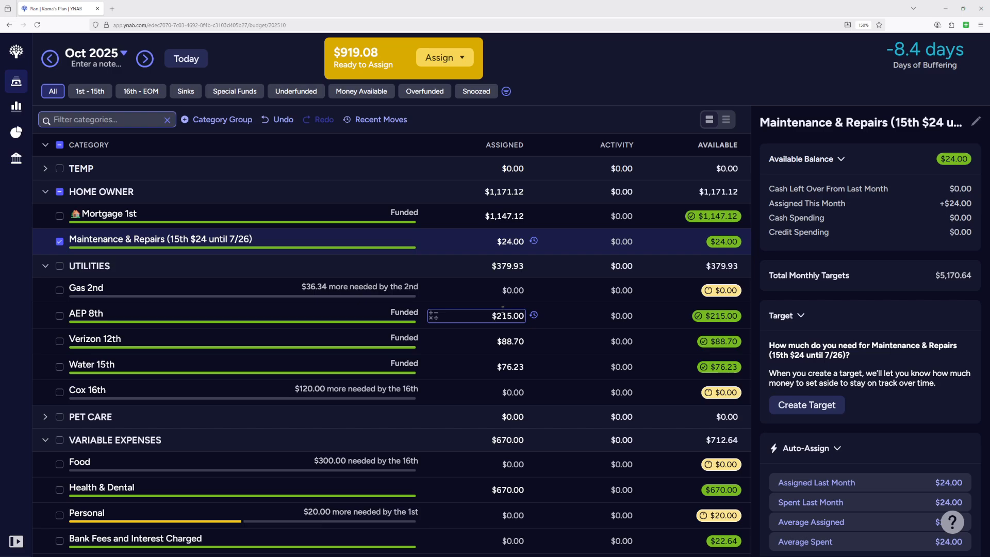
# Step: Collapse all category groups, hide the progress bars, and expand only the SHORT TERM SAVINGS group
pyautogui.scroll(-1, 503, 309)
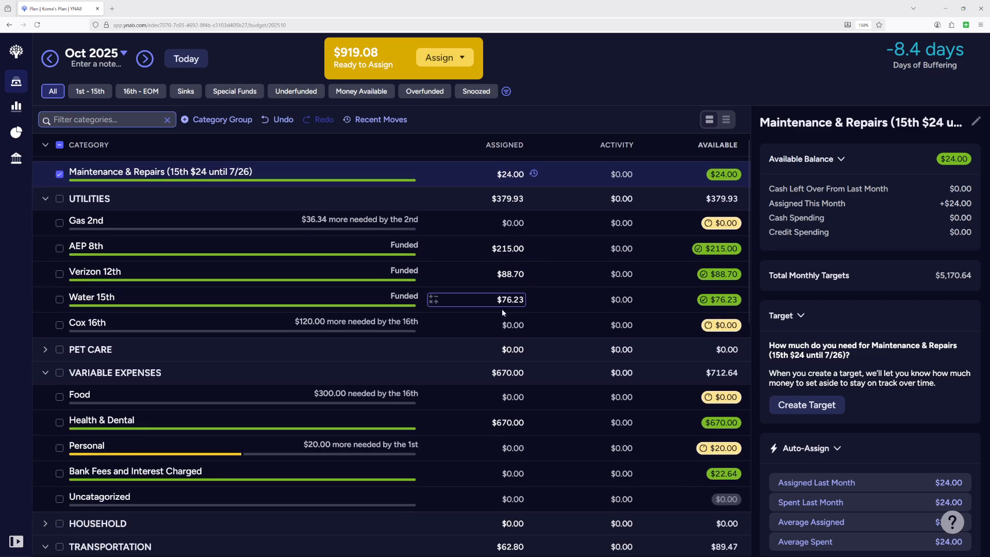
pyautogui.click(45, 146)
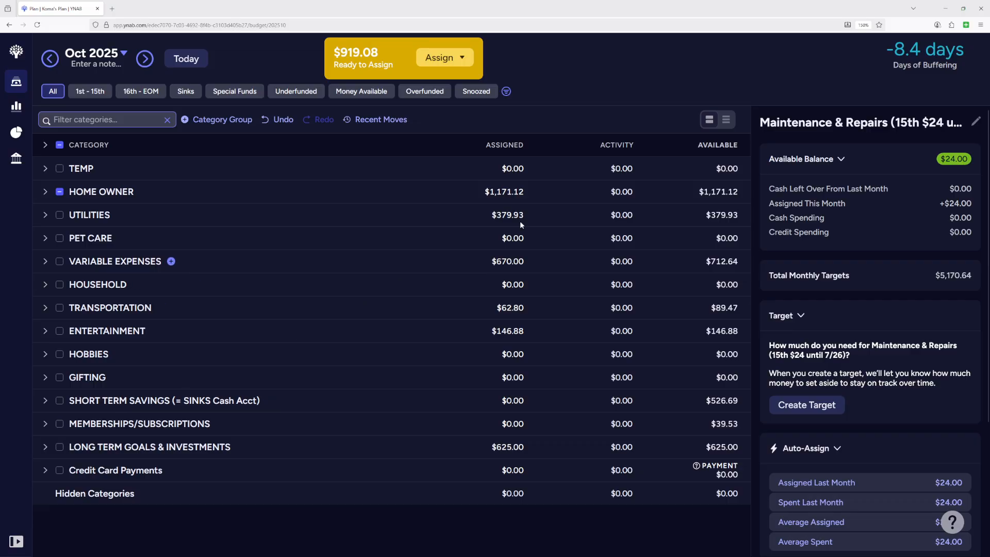
pyautogui.click(728, 123)
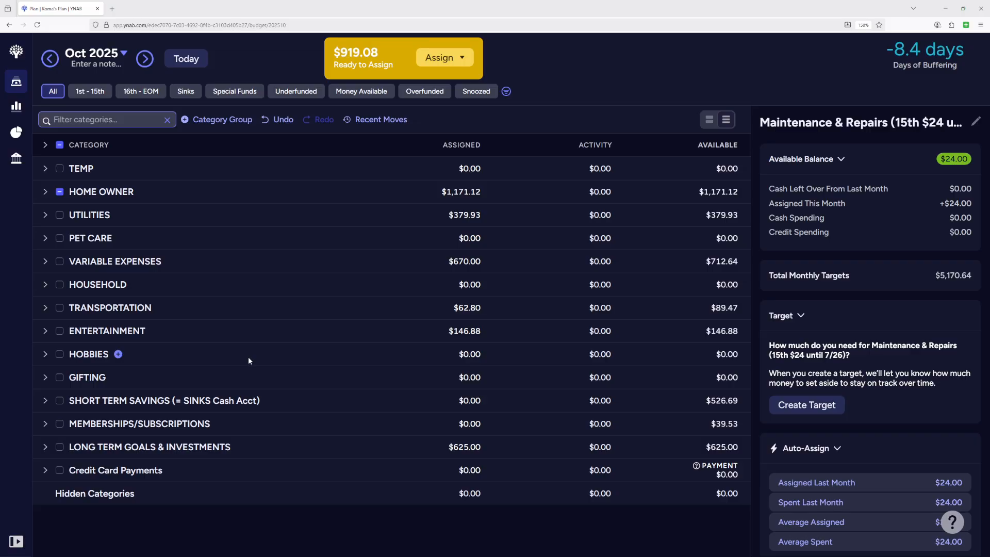
pyautogui.click(45, 400)
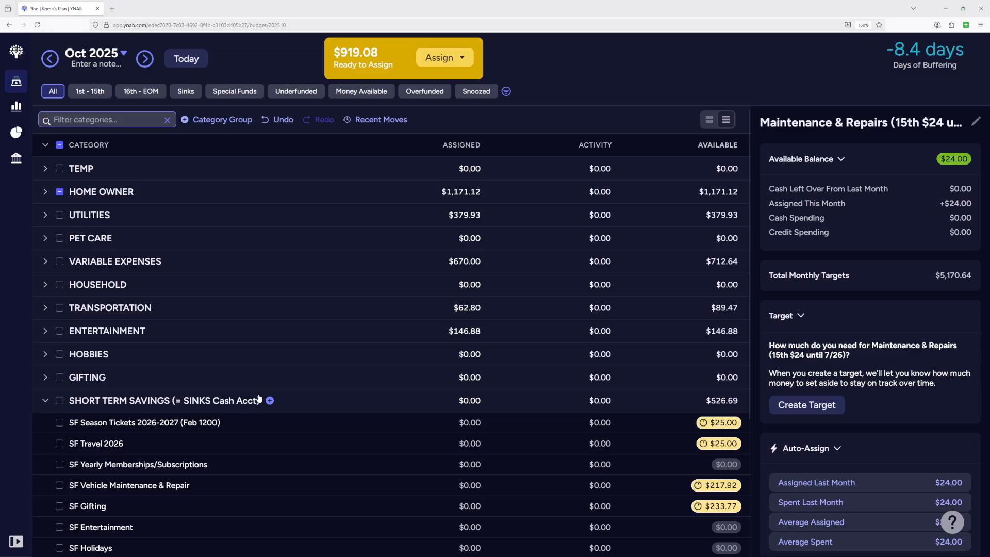
pyautogui.scroll(-1, 259, 398)
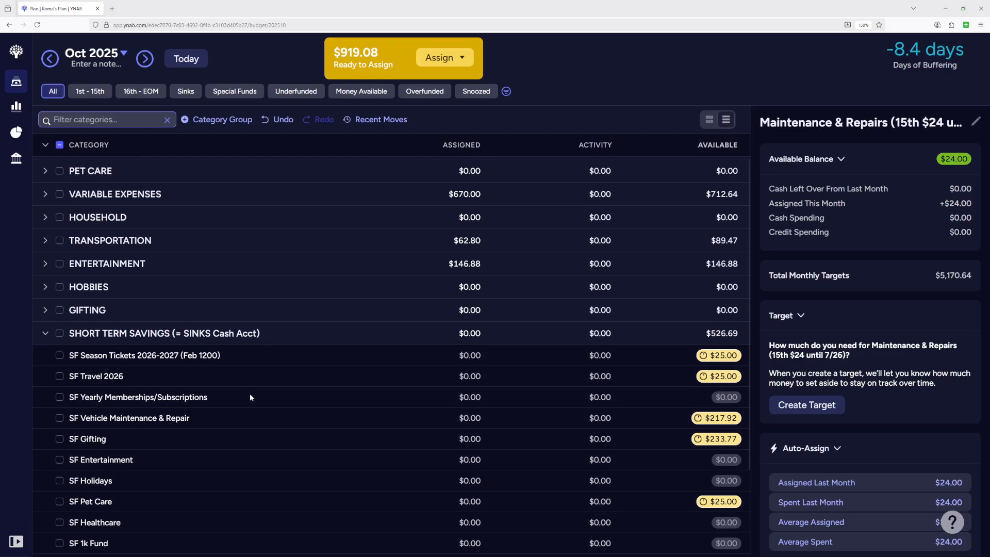
pyautogui.scroll(-2, 317, 381)
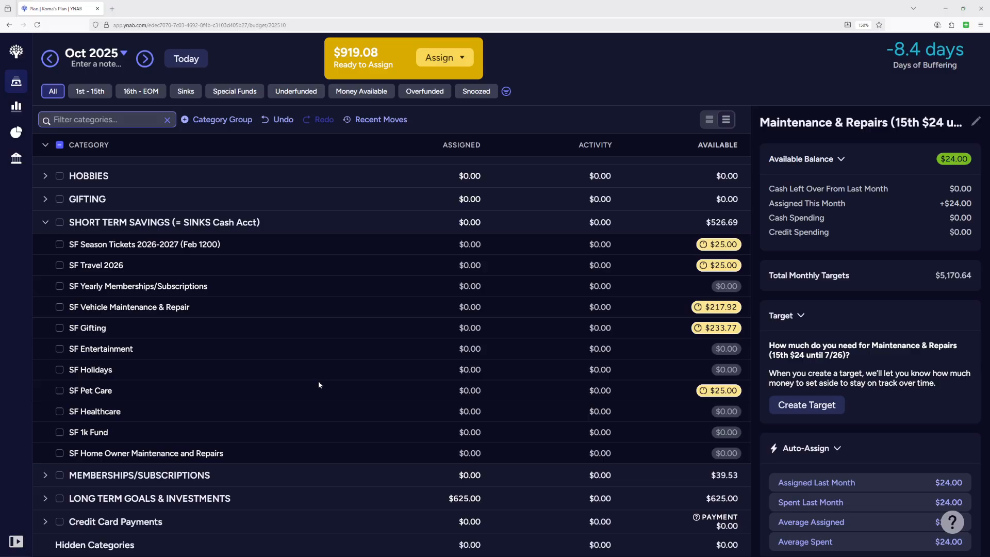
# Step: Check the Sinks cash account's balance in the account list and assign $50 to SF Vehicle Maintenance & Repair
pyautogui.click(471, 349)
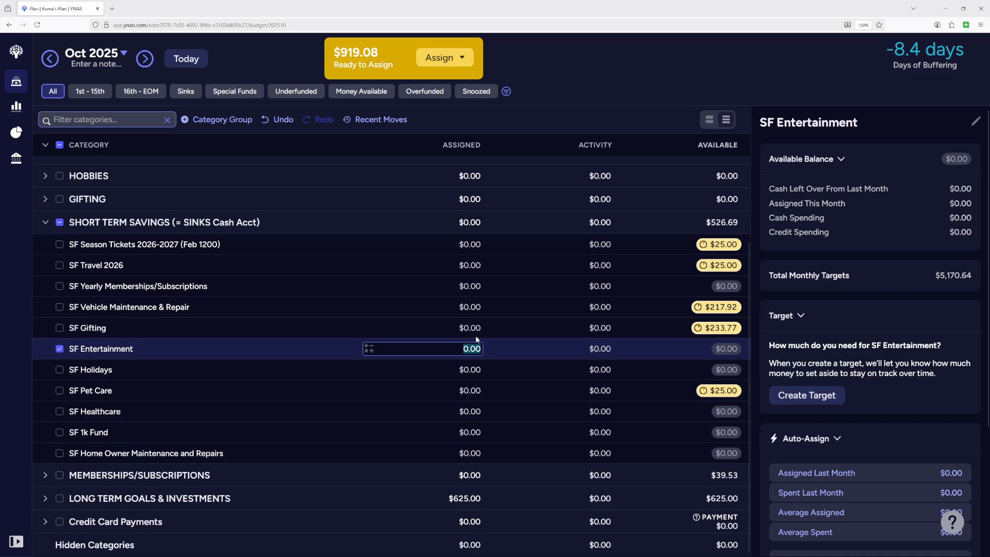
pyautogui.press('Up')
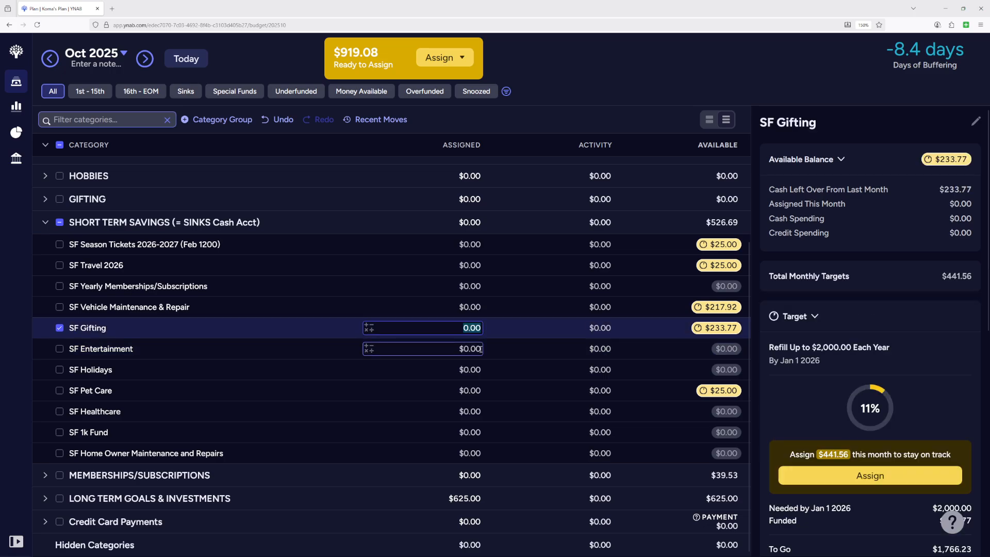
pyautogui.press('Up')
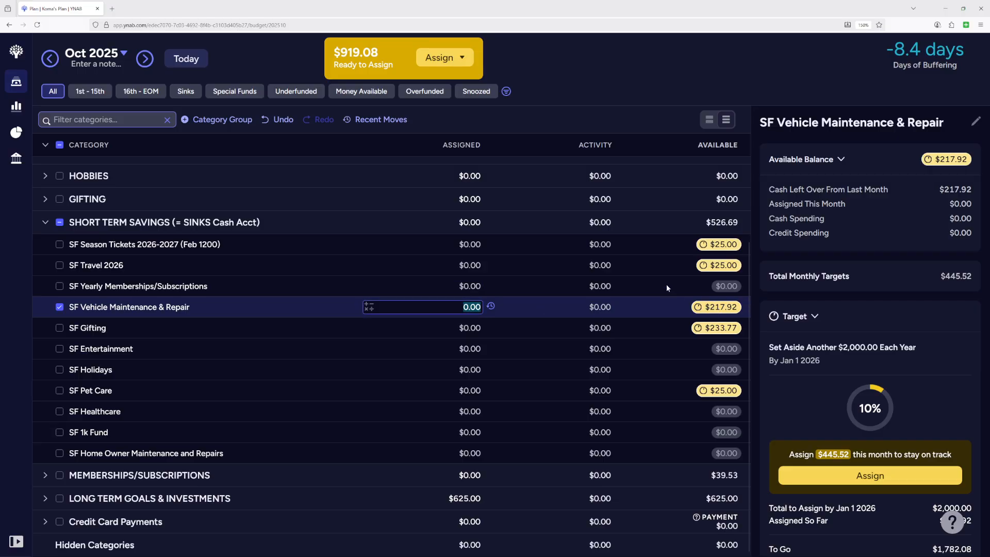
pyautogui.click(15, 541)
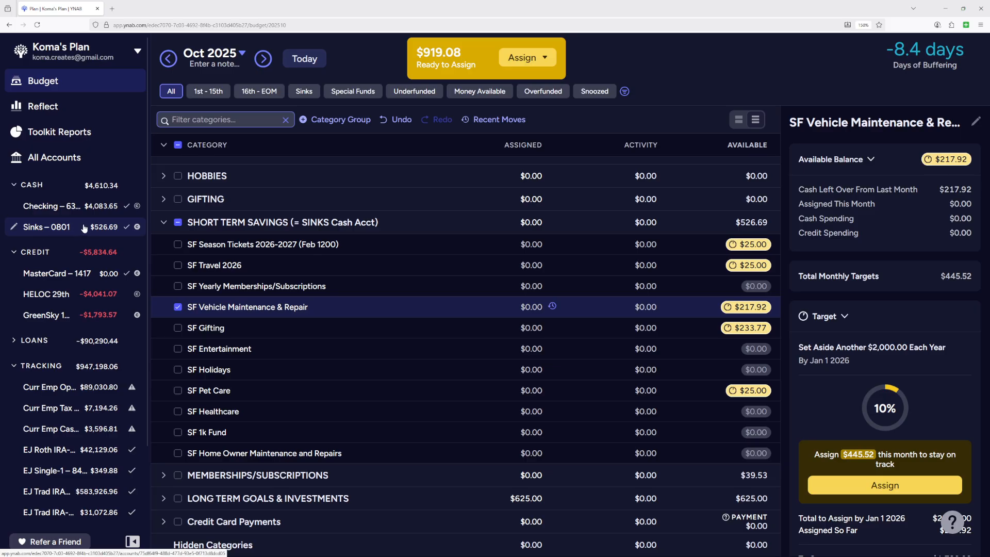
pyautogui.click(132, 541)
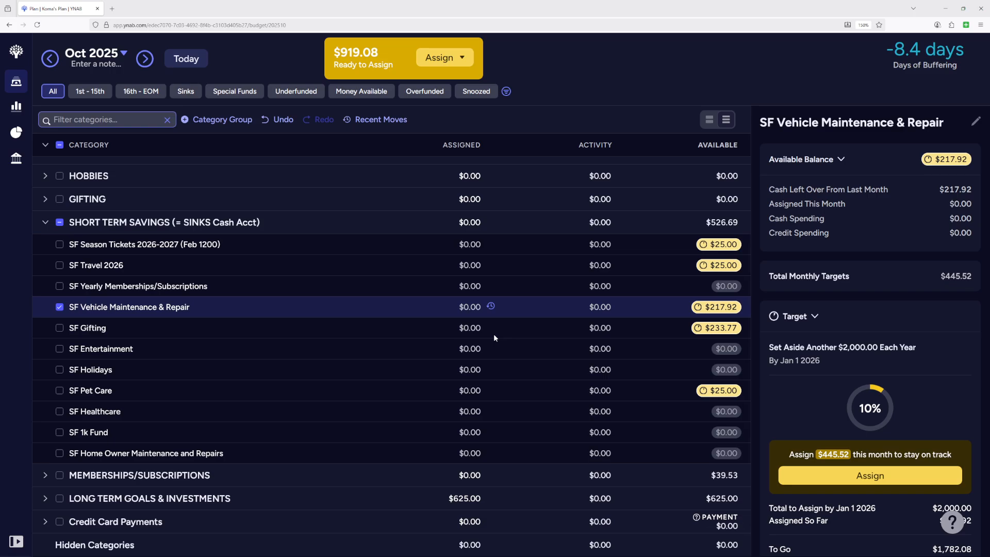
pyautogui.click(466, 307)
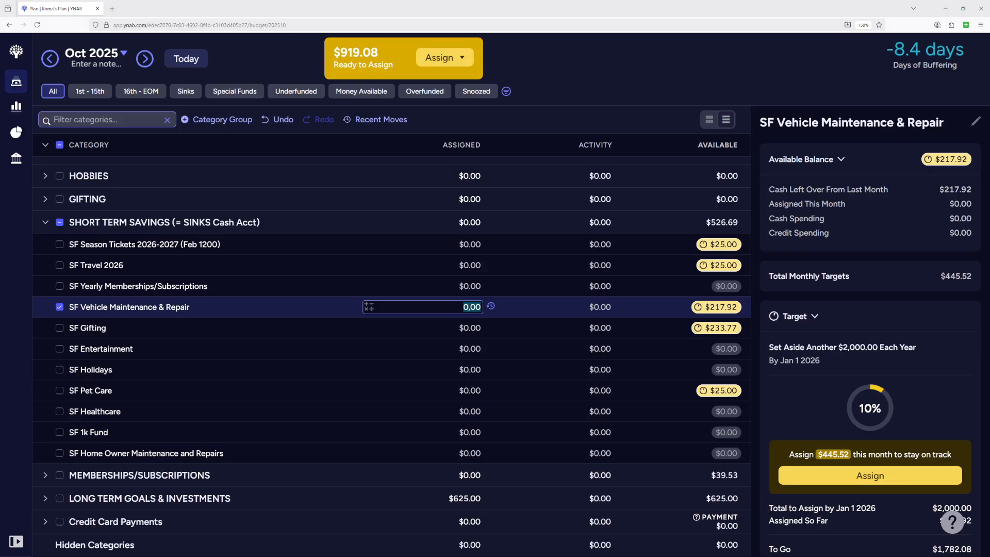
pyautogui.write('50')
pyautogui.press('Return')
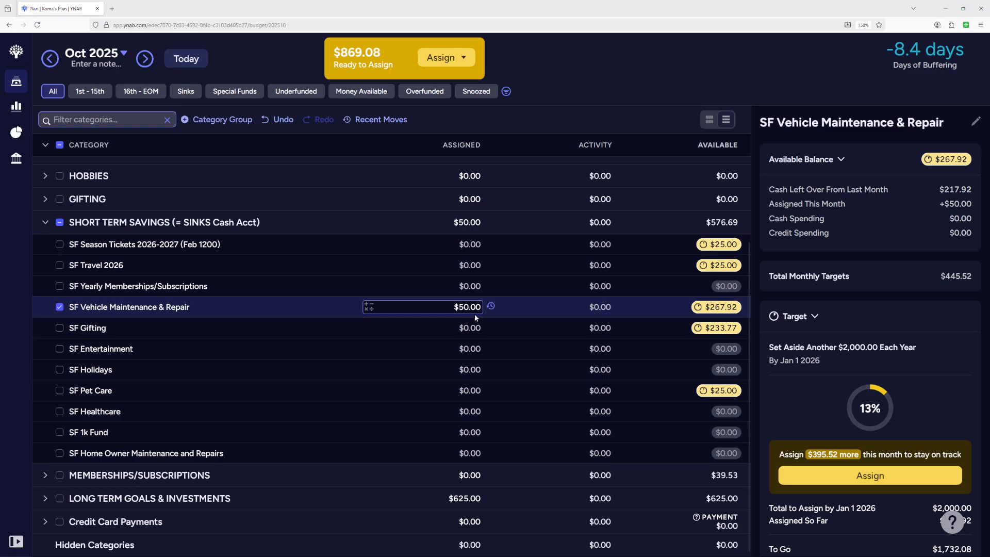
# Step: Assign $110 to SF Gifting under SHORT TERM SAVINGS
pyautogui.click(468, 327)
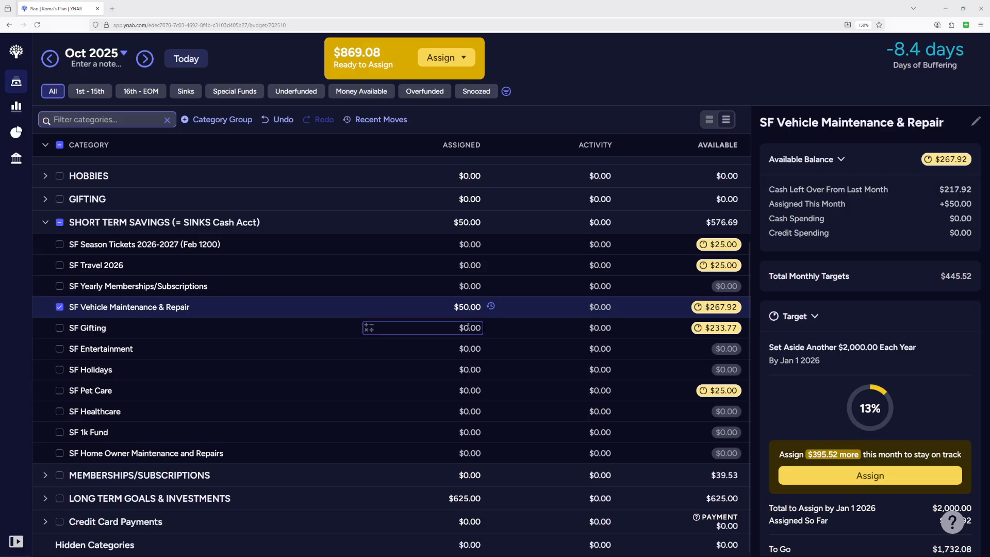
pyautogui.click(468, 327)
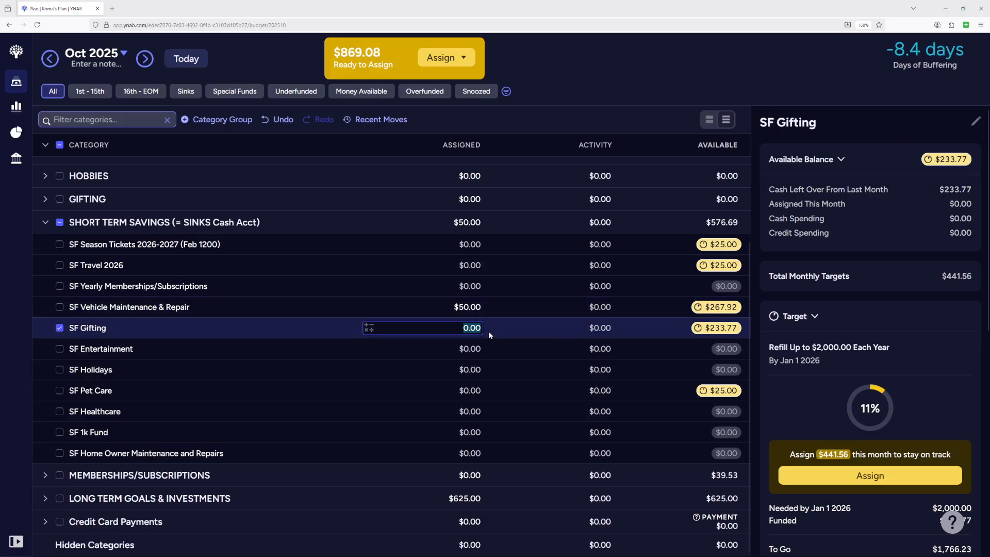
pyautogui.write('110')
pyautogui.press('Return')
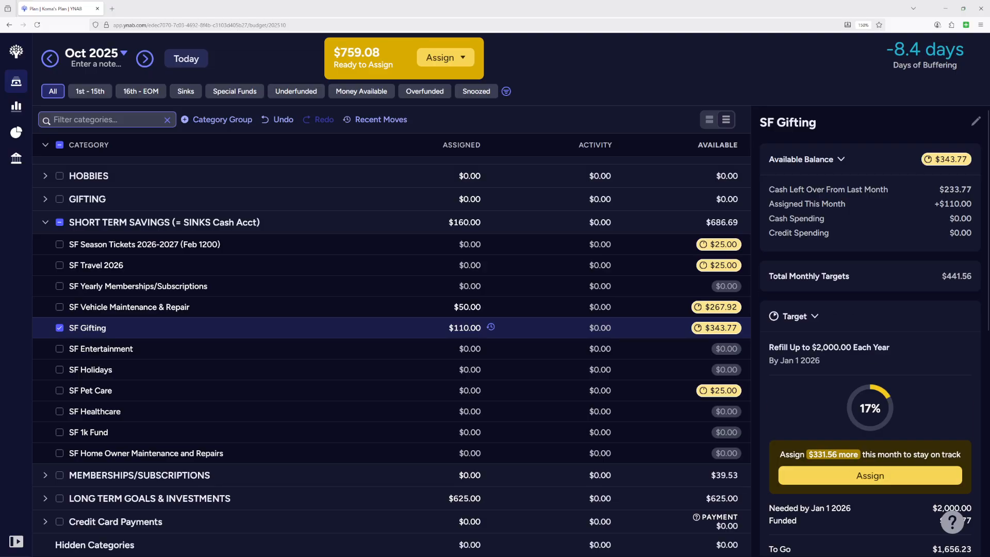
# Step: Add $100 to the amount assigned to SF Vehicle Maintenance & Repair, and correct that amount to $160
pyautogui.click(466, 306)
pyautogui.press('Right')
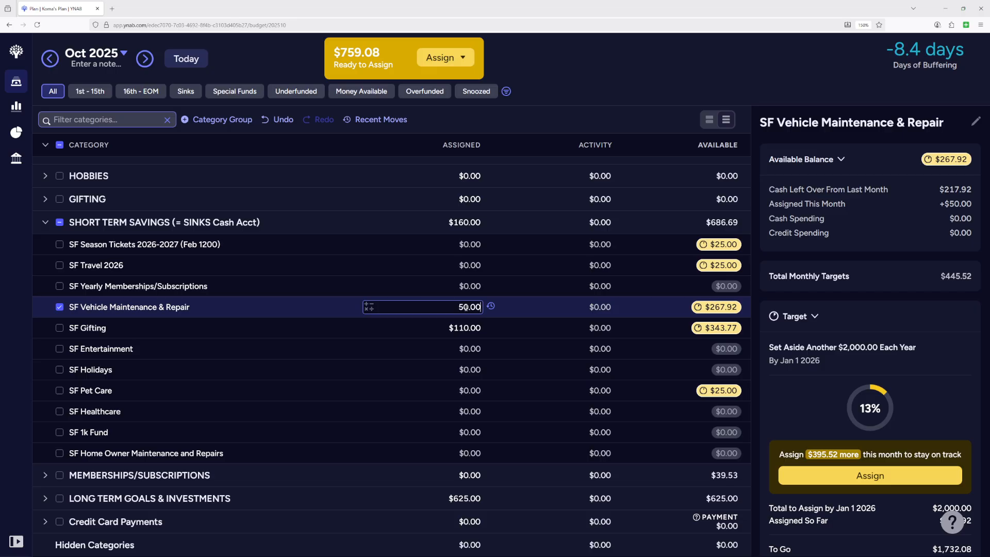
pyautogui.write('+100')
pyautogui.press('Return')
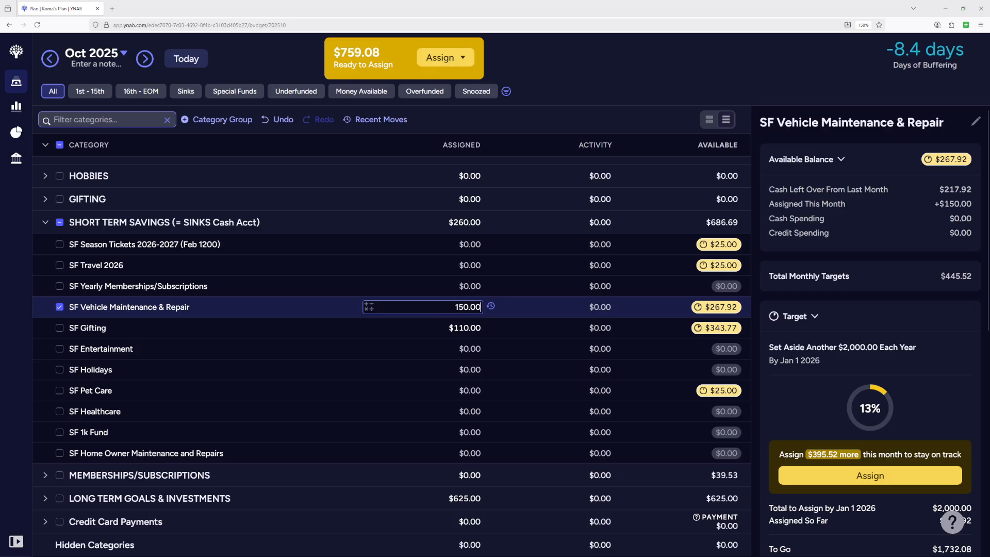
pyautogui.doubleClick(464, 308)
pyautogui.write('160')
pyautogui.press('Return')
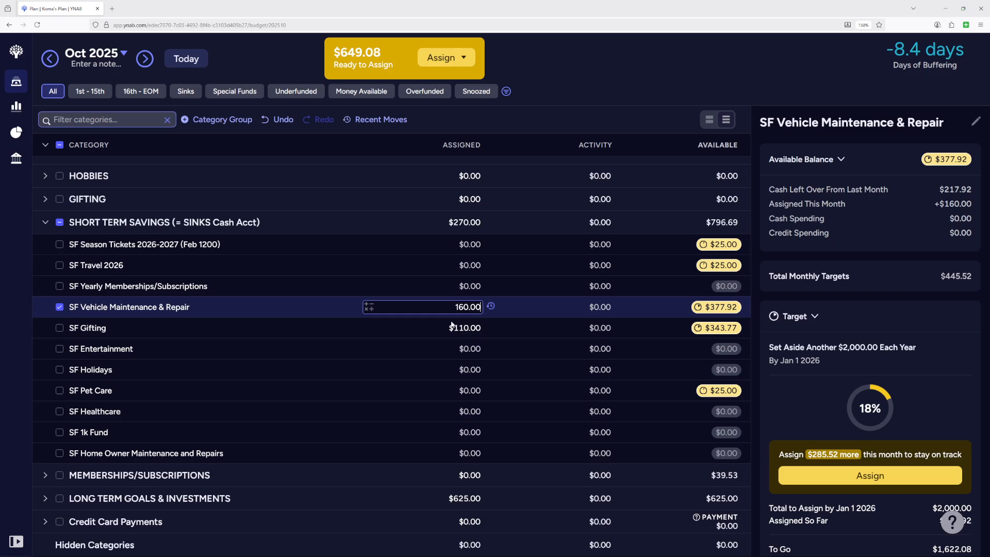
# Step: Assign $25 each to SF Pet Care and SF Season Tickets 2026-2027 under SHORT TERM SAVINGS
pyautogui.click(473, 390)
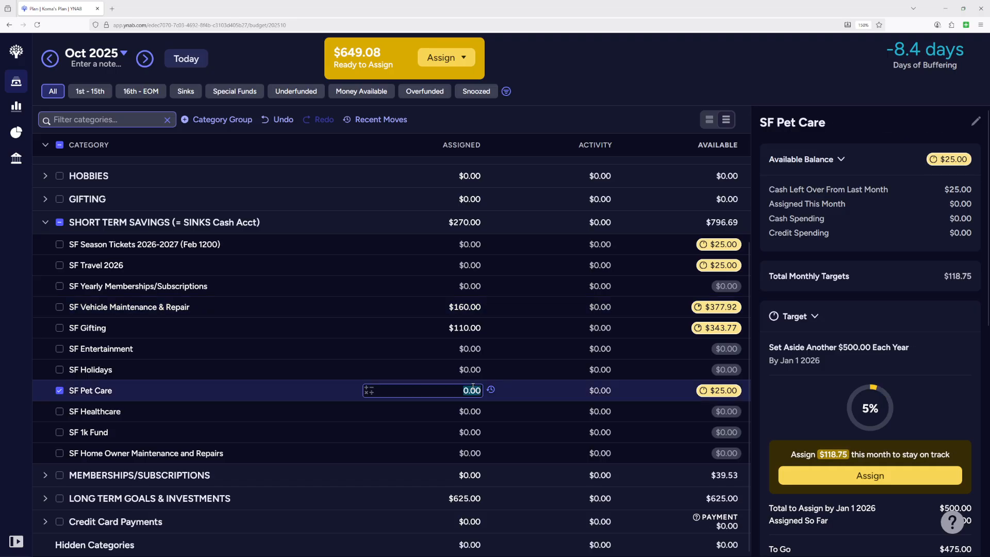
pyautogui.write('25')
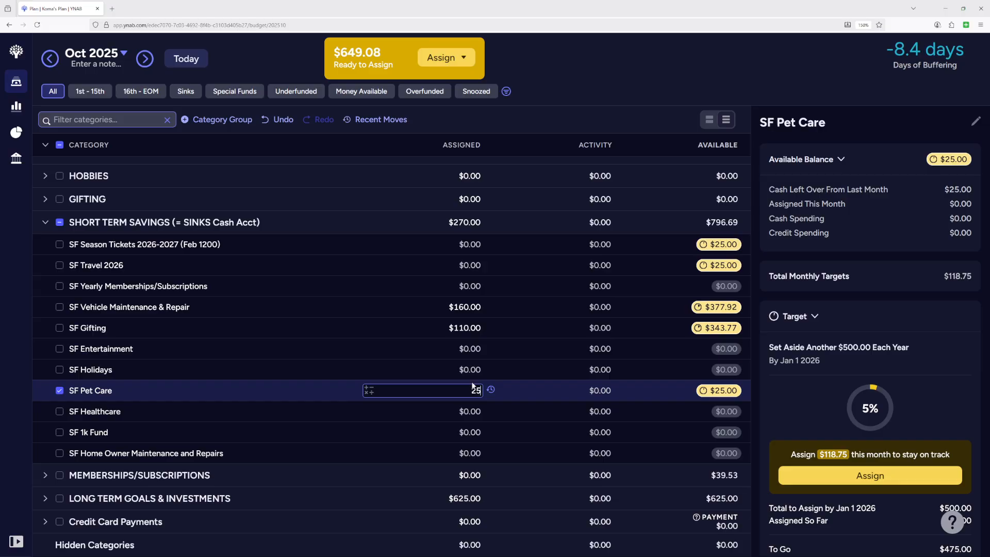
pyautogui.press('Return')
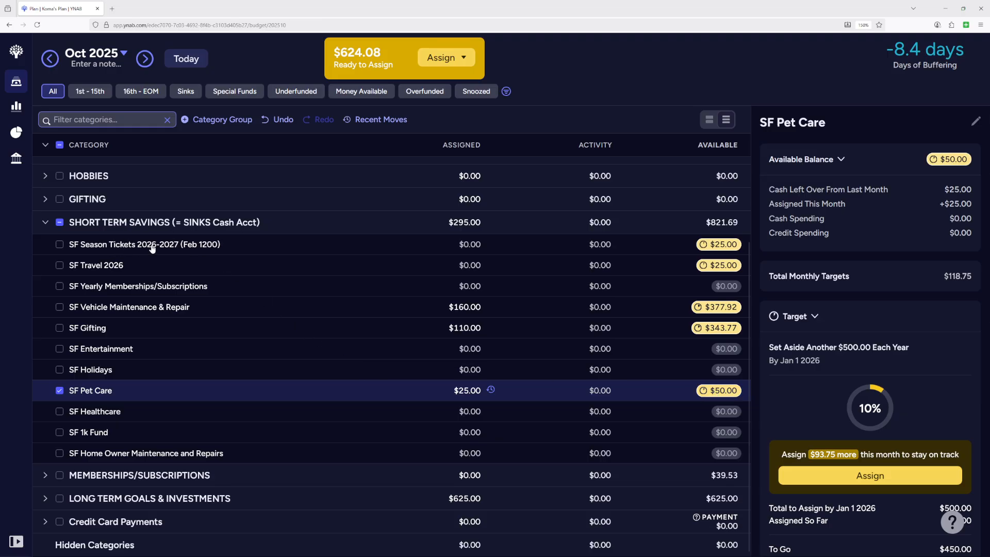
pyautogui.click(480, 246)
pyautogui.write('25')
pyautogui.press('Return')
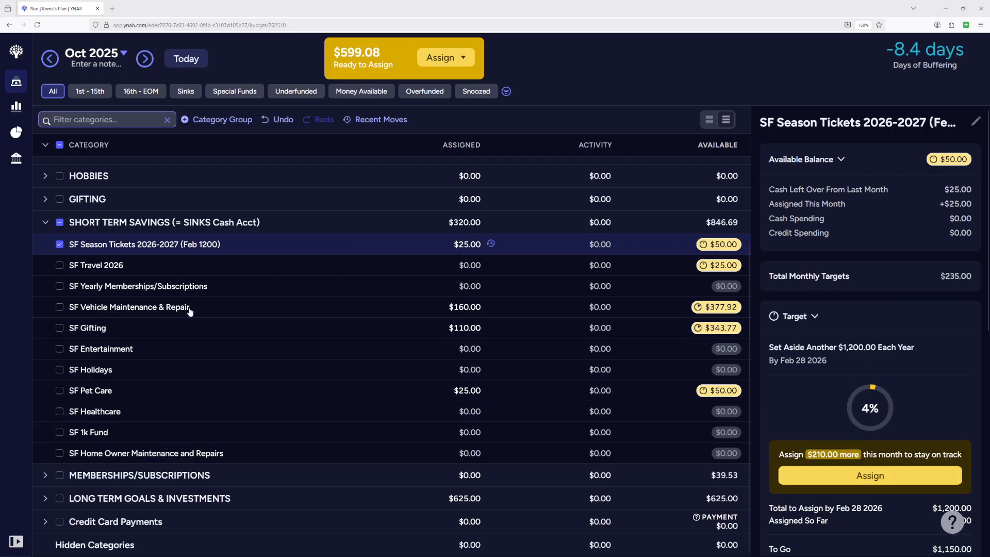
# Step: Assign $30 to SF Travel 2026 and collapse all category groups
pyautogui.click(486, 274)
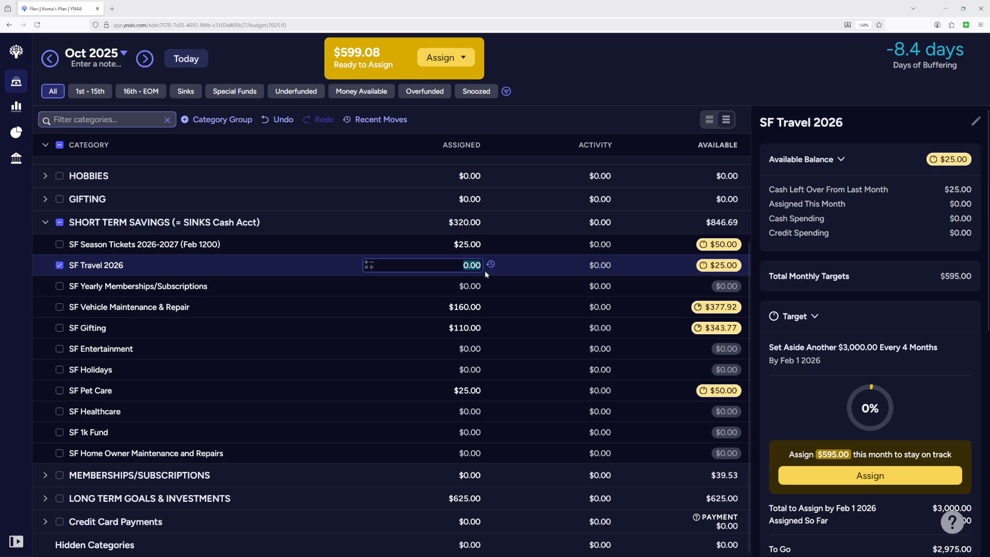
pyautogui.write('30')
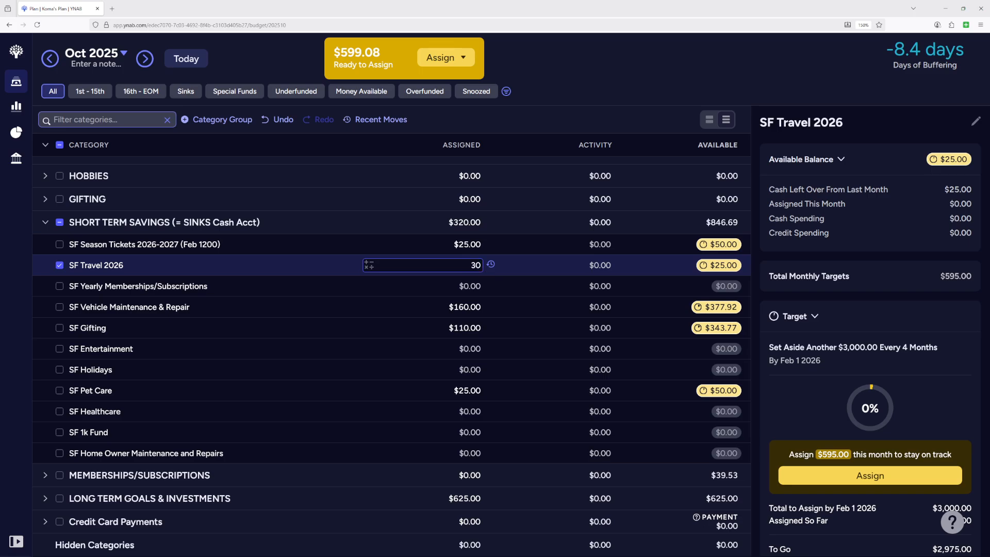
pyautogui.press('Return')
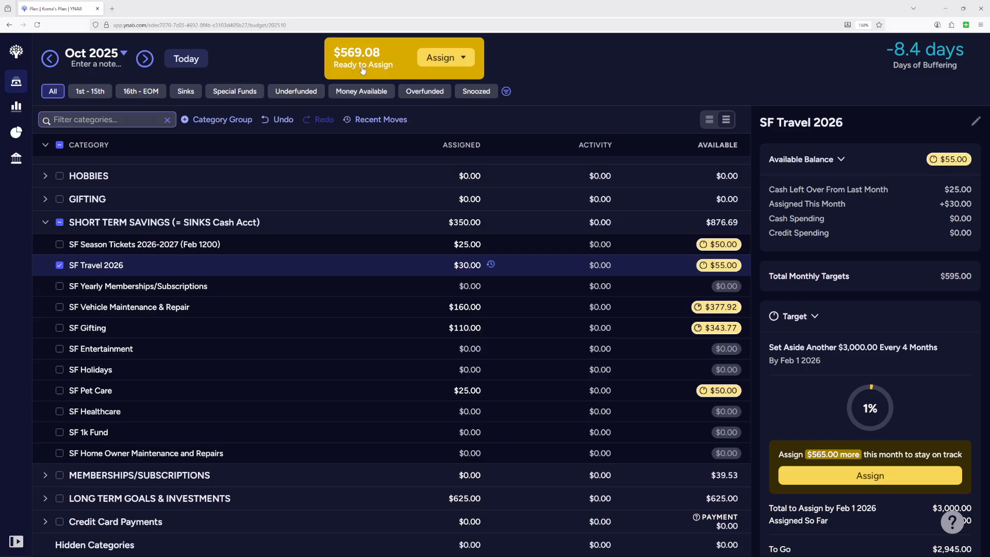
pyautogui.click(46, 146)
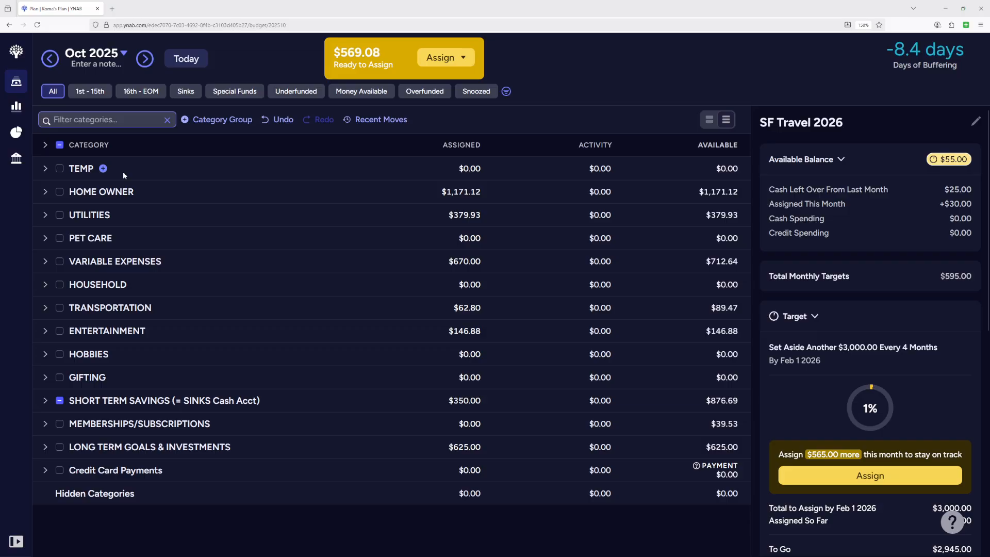
# Step: Review the HOME OWNER and UTILITIES categories and the target details of Gas 2nd, and expand only the PET CARE group
pyautogui.click(45, 194)
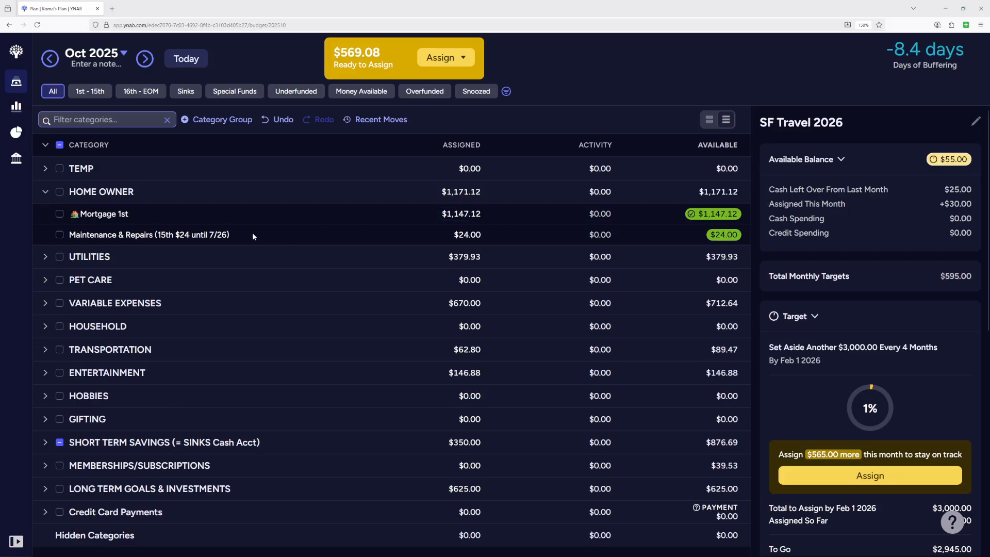
pyautogui.click(45, 191)
pyautogui.click(46, 214)
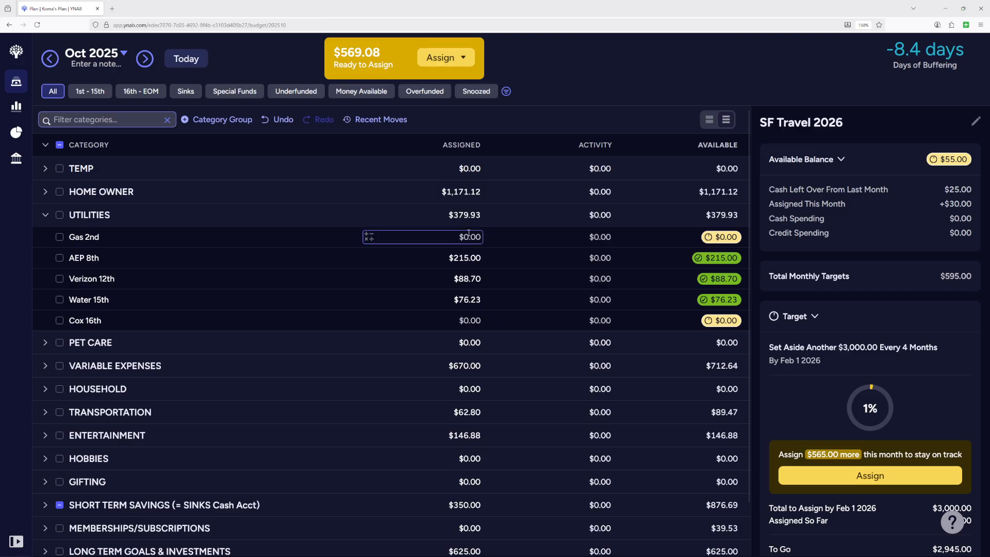
pyautogui.click(530, 237)
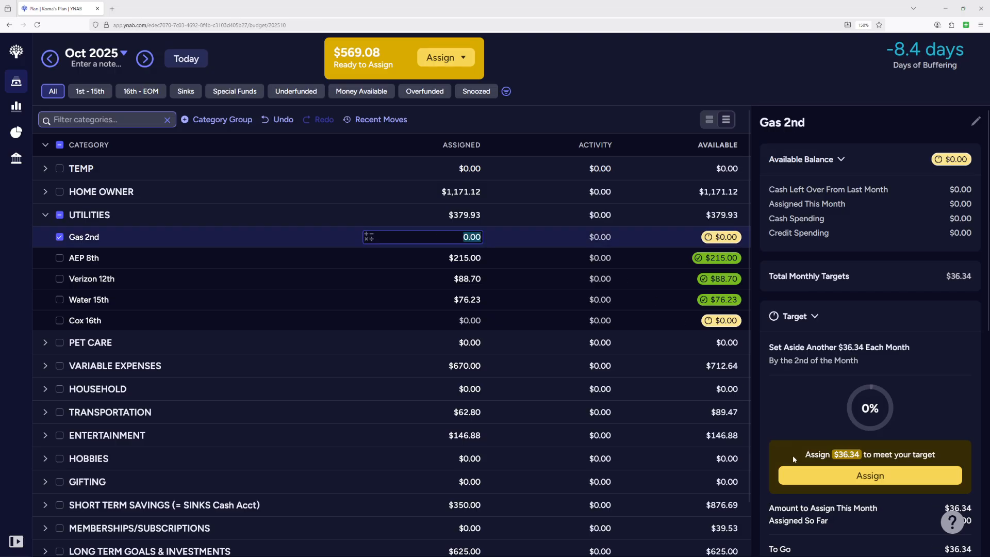
pyautogui.scroll(-1, 840, 442)
pyautogui.scroll(-3, 832, 435)
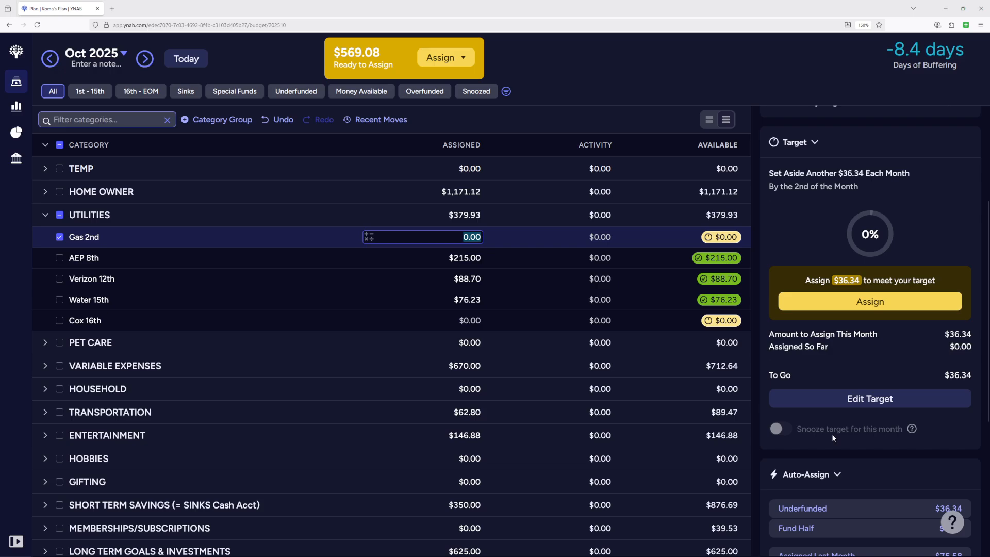
pyautogui.scroll(3, 832, 437)
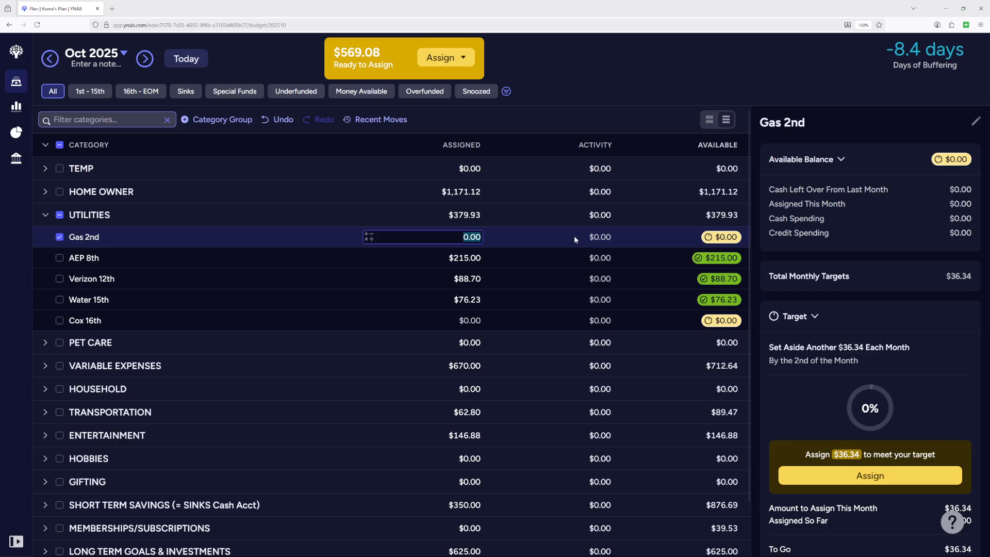
pyautogui.click(45, 215)
pyautogui.click(44, 239)
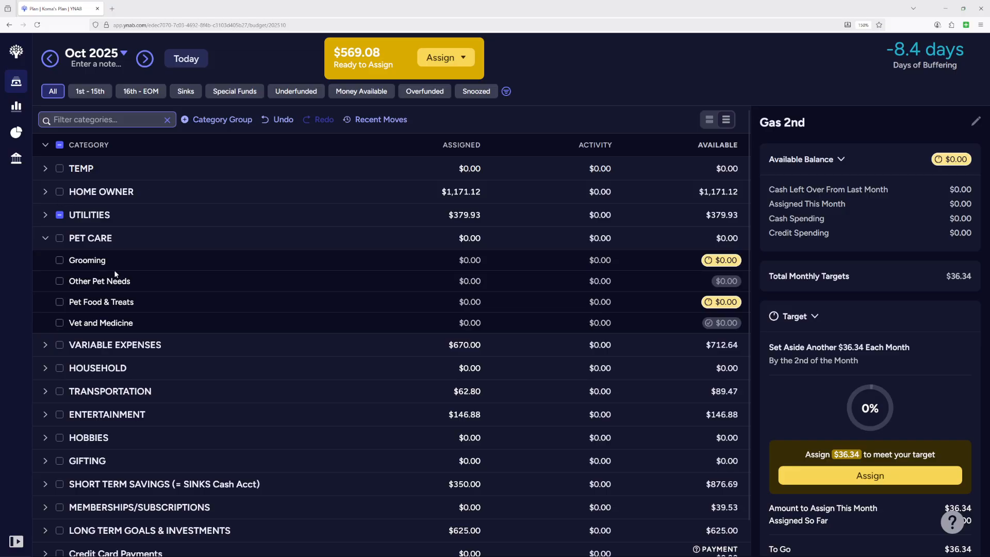
# Step: Try assigning 70+36.25+36.25 to Pet Food & Treats under PET CARE, and undo that assignment
pyautogui.click(435, 307)
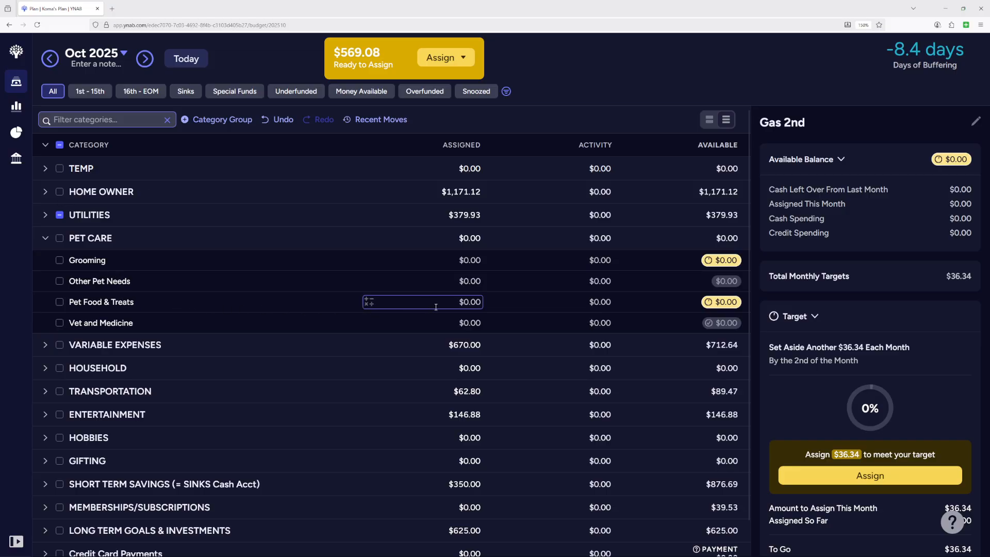
pyautogui.click(468, 305)
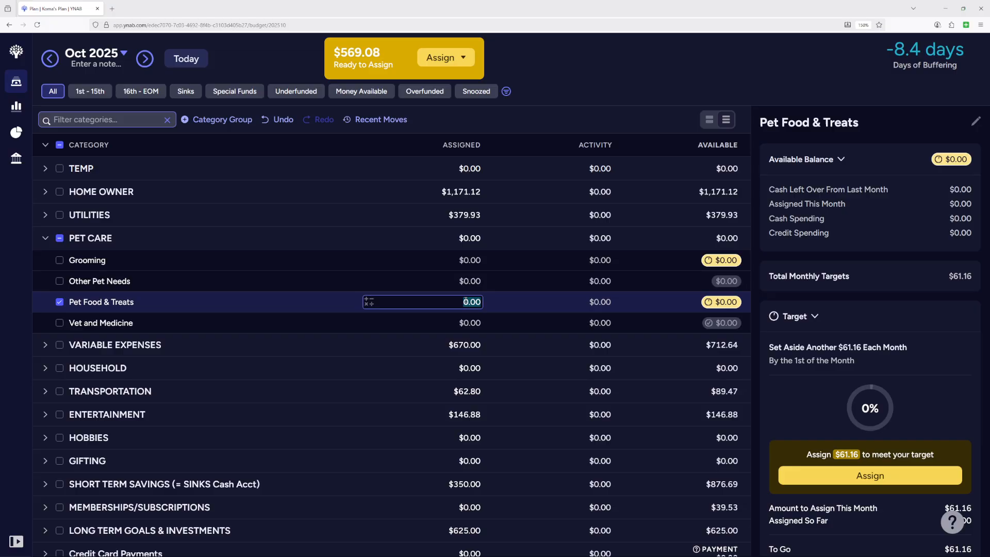
pyautogui.write('70')
pyautogui.write('+36.25+36.25')
pyautogui.press('Return')
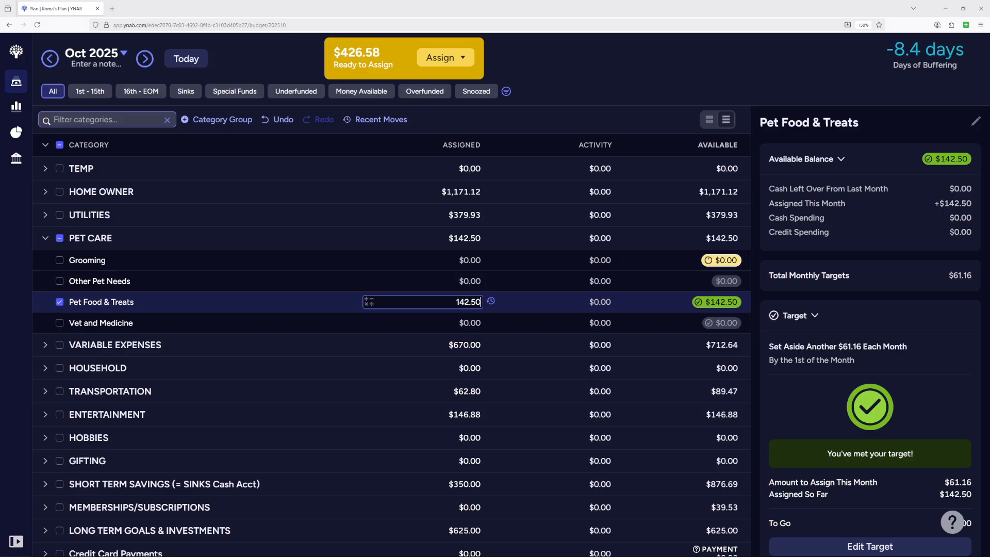
pyautogui.scroll(-1, 580, 311)
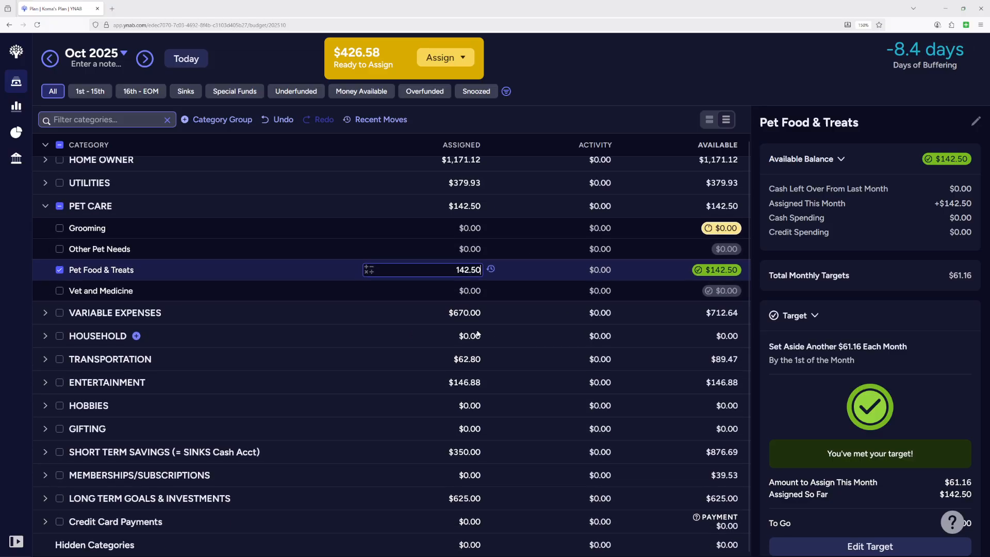
pyautogui.doubleClick(469, 268)
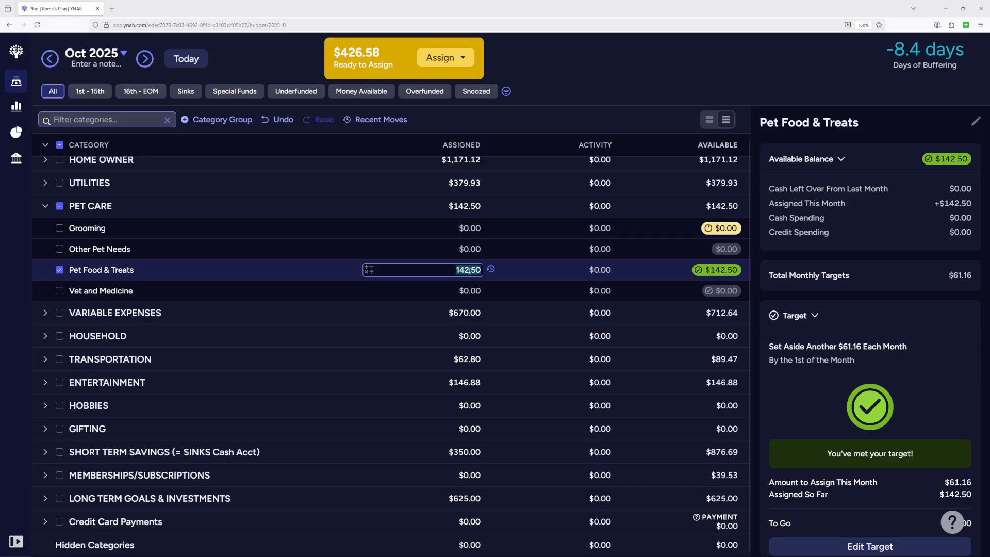
pyautogui.click(279, 119)
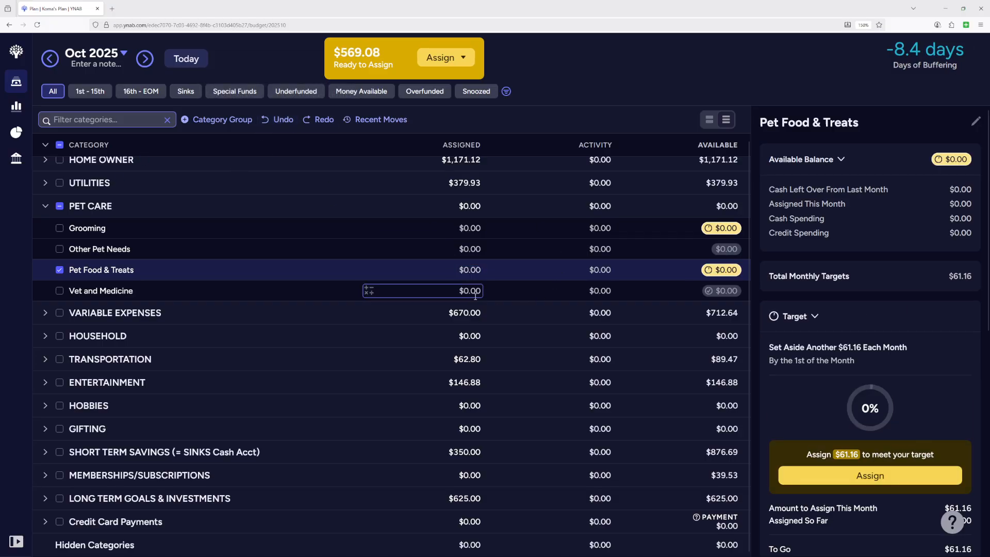
# Step: Assign $67.77 to Pet Food & Treats under PET CARE
pyautogui.click(469, 269)
pyautogui.click(469, 269)
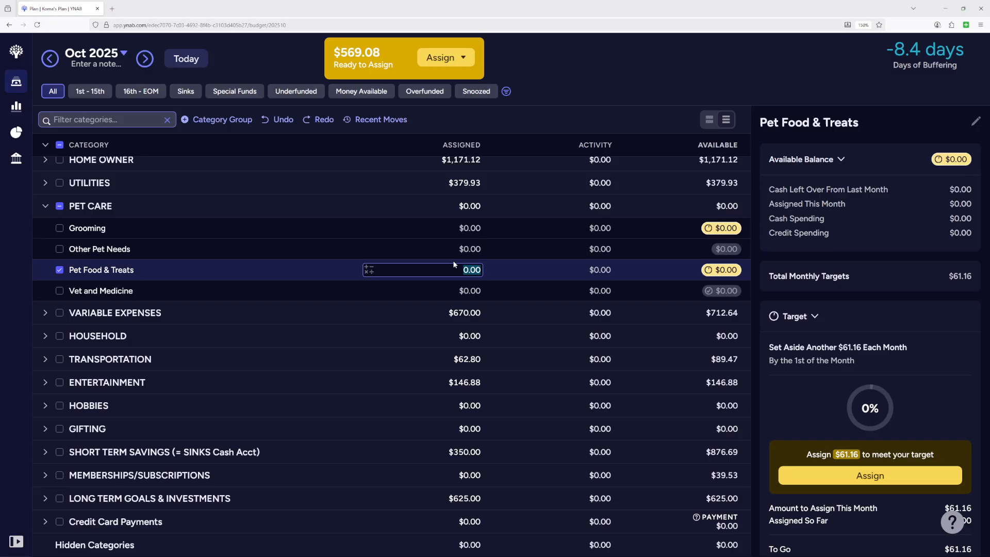
pyautogui.write('67.77')
pyautogui.press('Return')
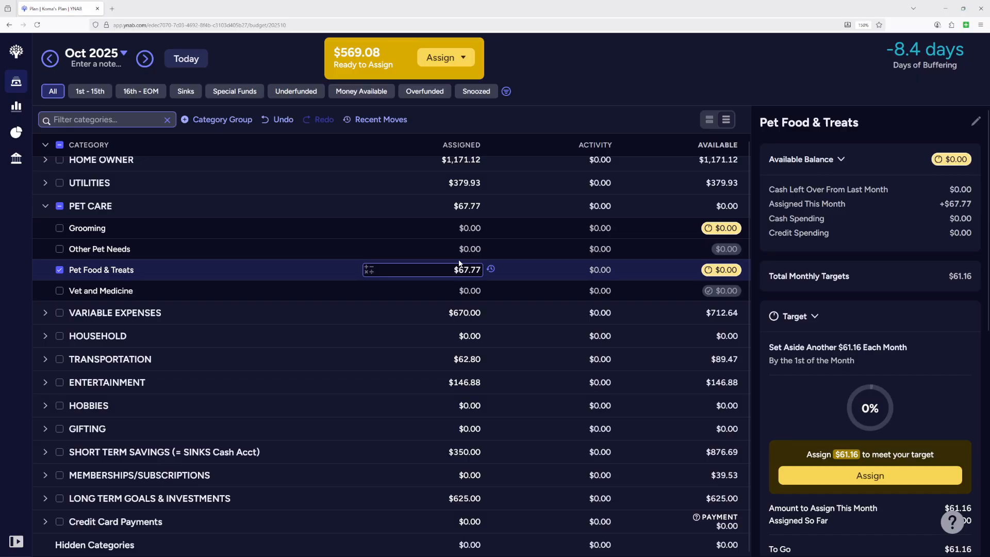
# Step: Assign 36.25*2 to Vet and Medicine under PET CARE, and collapse the group
pyautogui.click(482, 290)
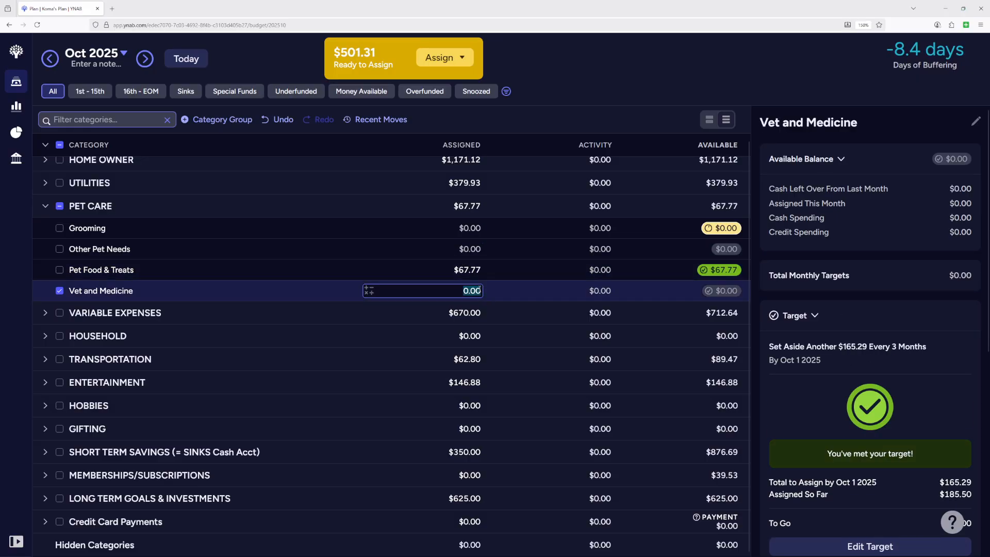
pyautogui.write('36.25')
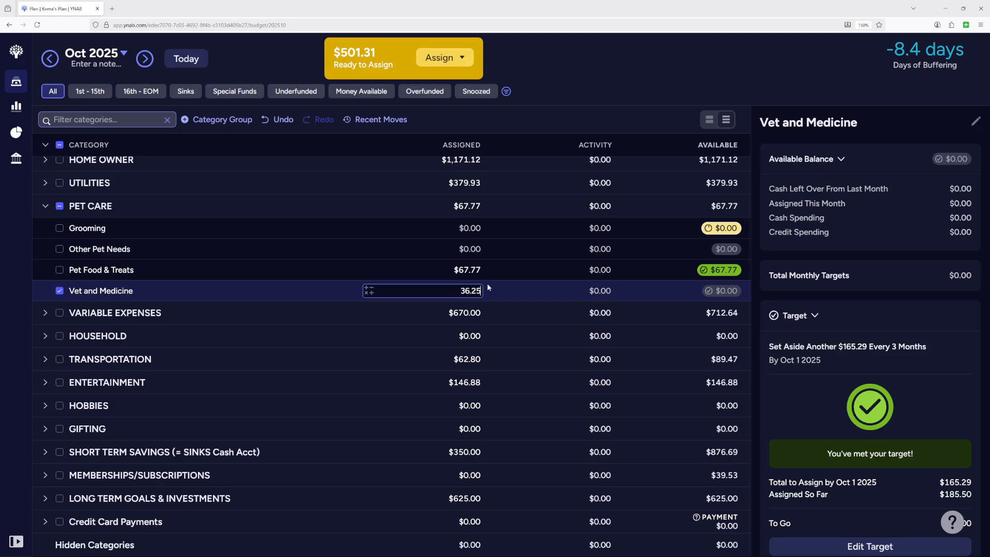
pyautogui.write('*2')
pyautogui.press('Return')
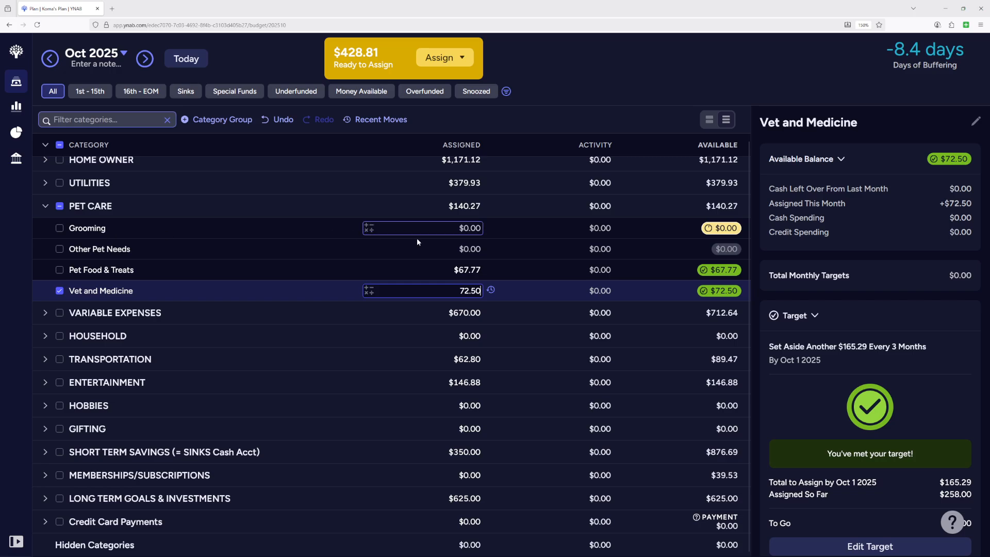
pyautogui.click(466, 228)
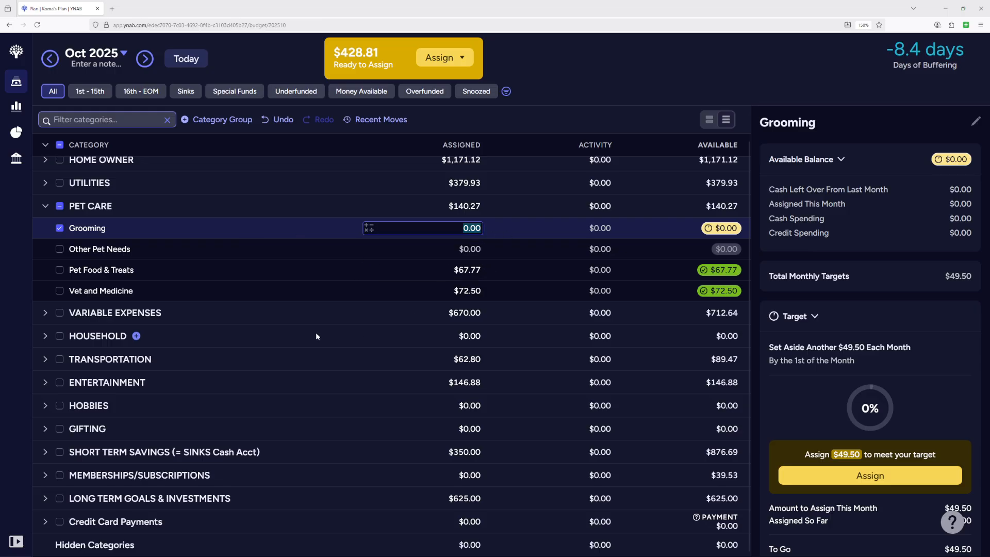
pyautogui.click(45, 205)
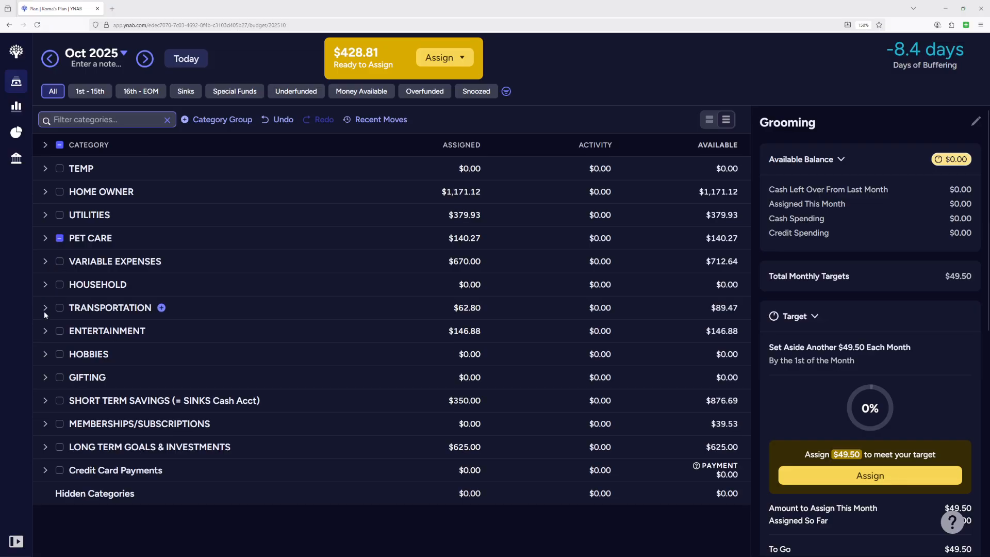
# Step: Assign $250 to Food and $20 to Personal under VARIABLE EXPENSES
pyautogui.click(45, 261)
pyautogui.click(463, 282)
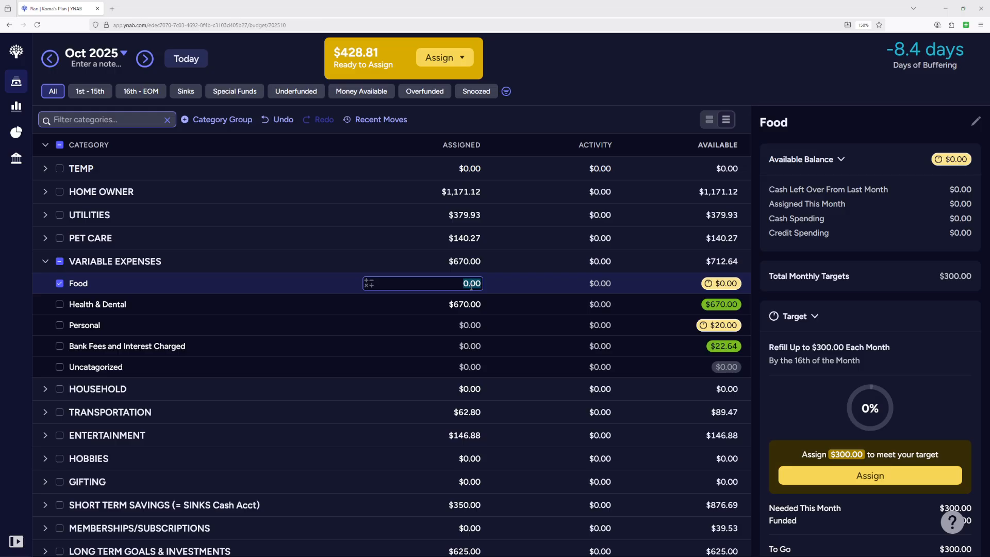
pyautogui.write('250')
pyautogui.press('Return')
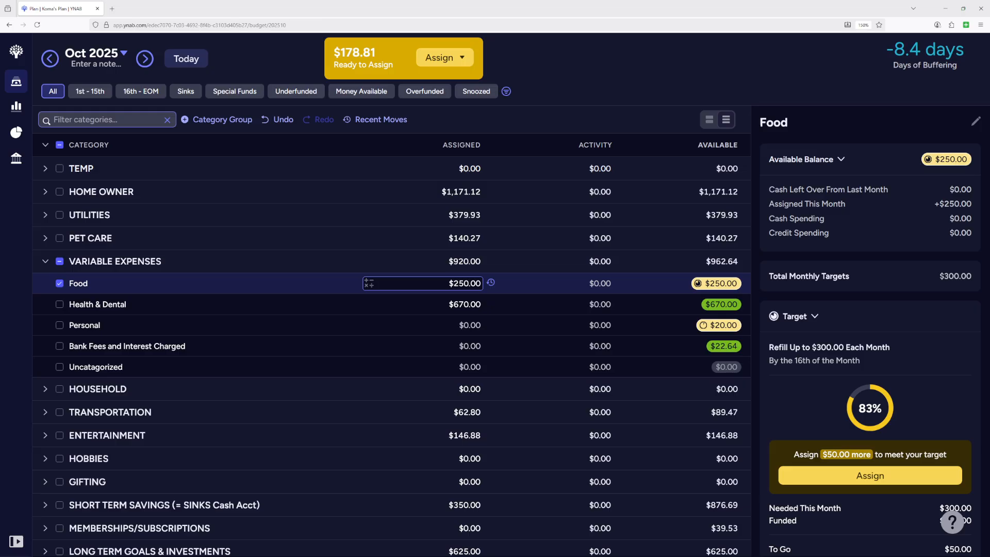
pyautogui.click(475, 327)
pyautogui.click(471, 324)
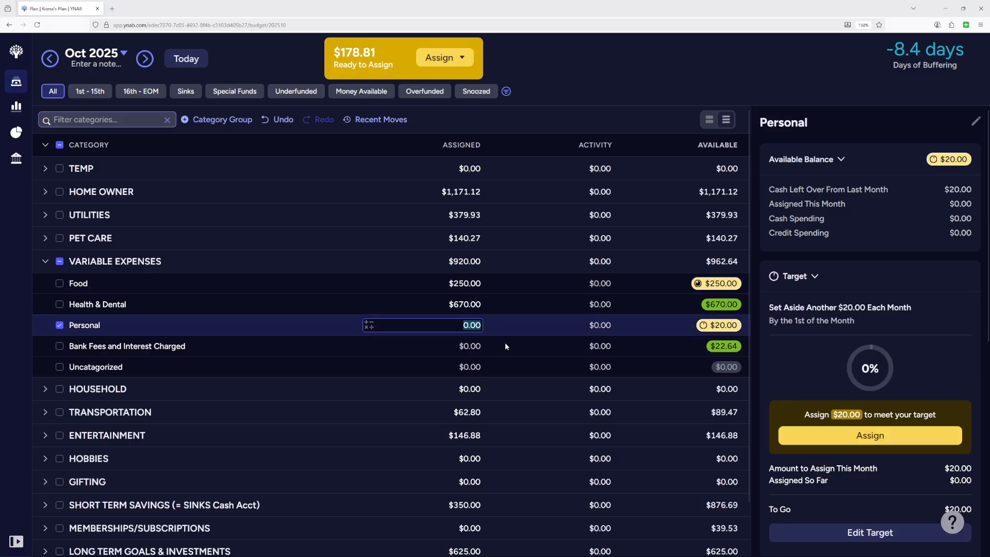
pyautogui.write('20')
pyautogui.press('Return')
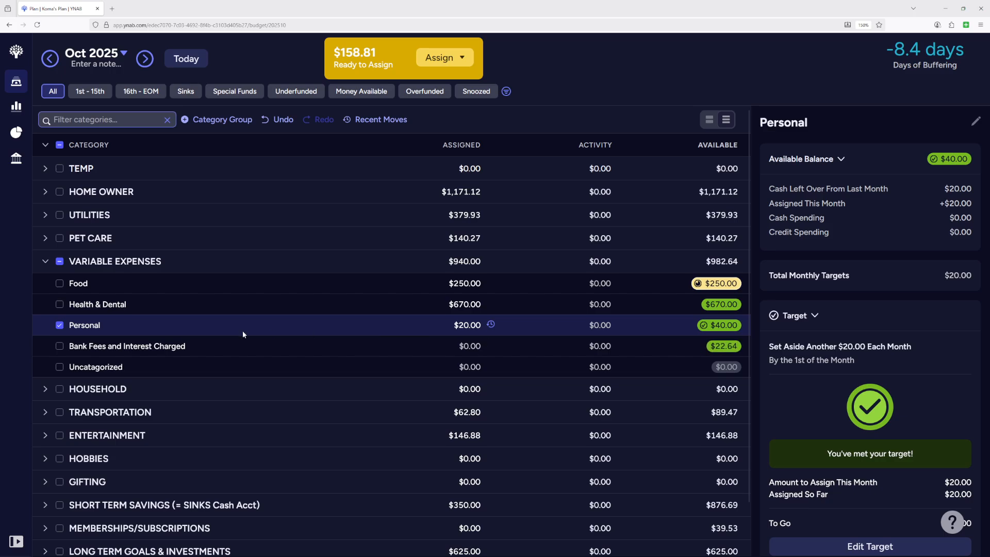
# Step: Try moving October's $22.64 from Bank Fees and Interest Charged to Ready to Assign, and reset that category's assigned amount to 0
pyautogui.click(734, 352)
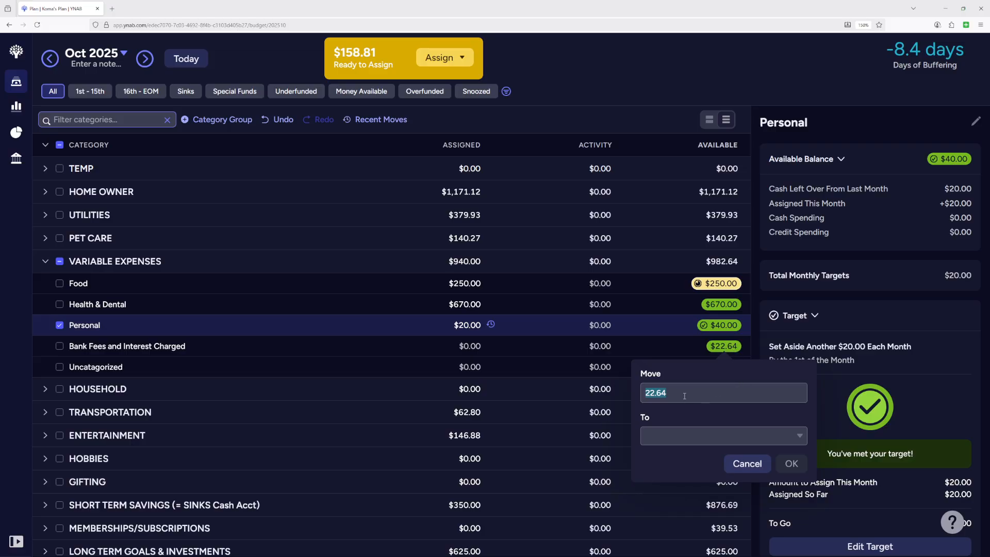
pyautogui.click(678, 438)
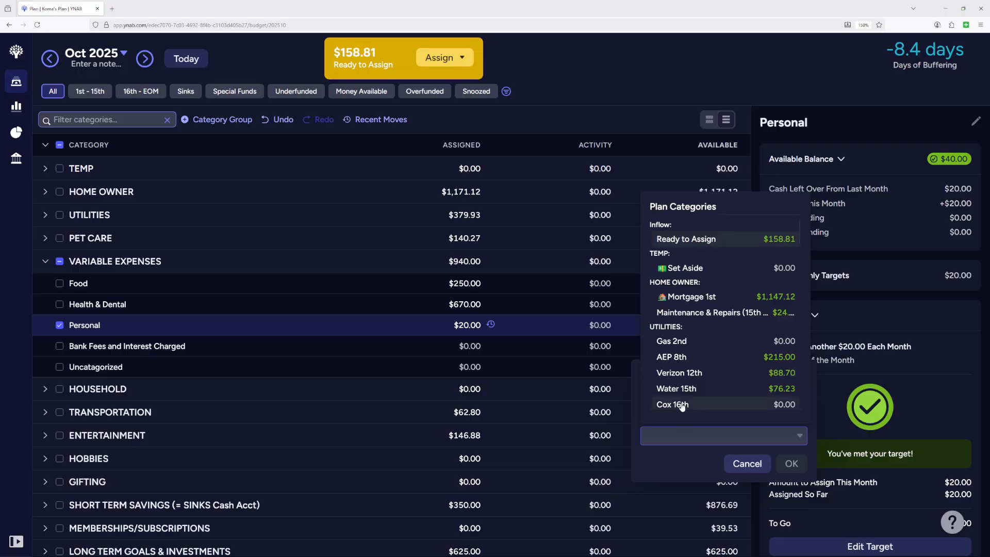
pyautogui.click(683, 240)
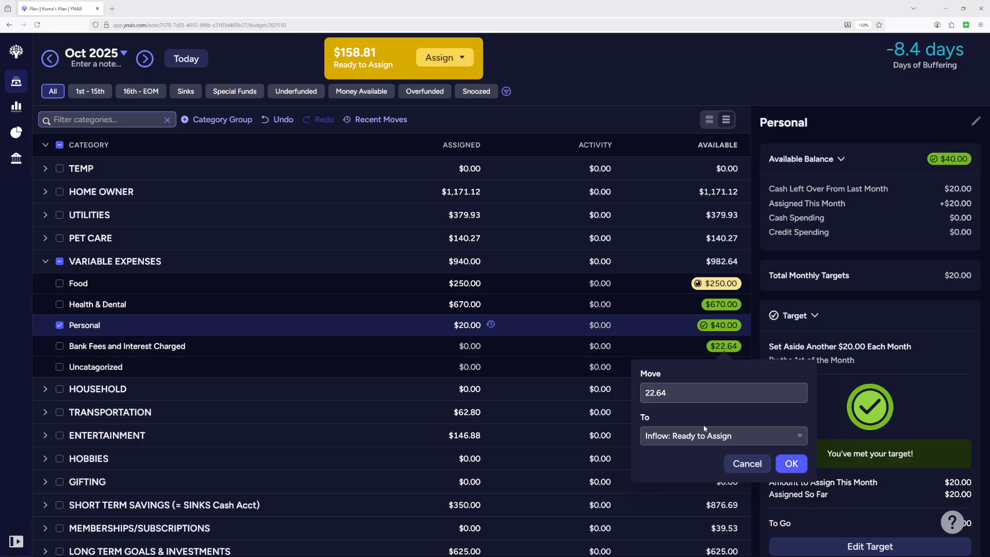
pyautogui.click(791, 463)
pyautogui.click(465, 347)
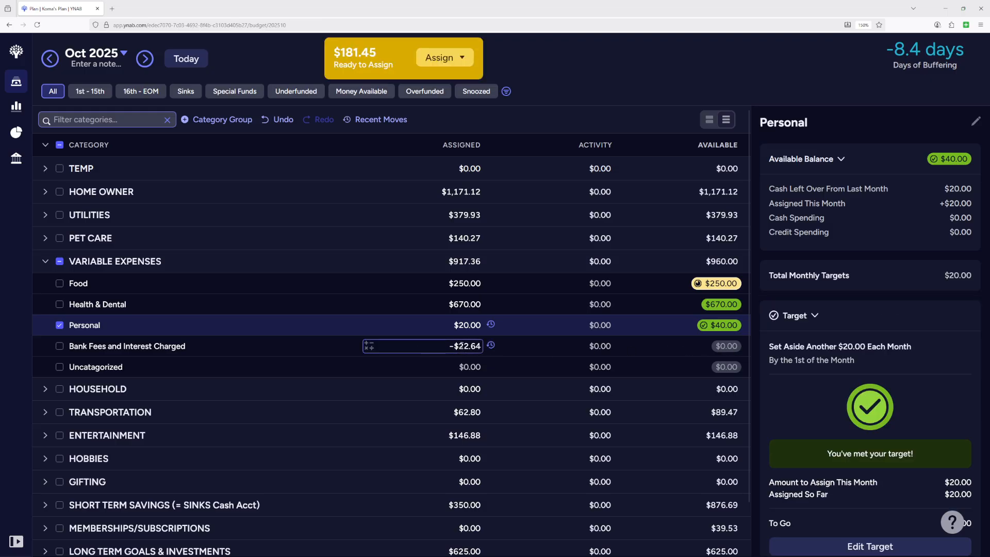
pyautogui.click(461, 345)
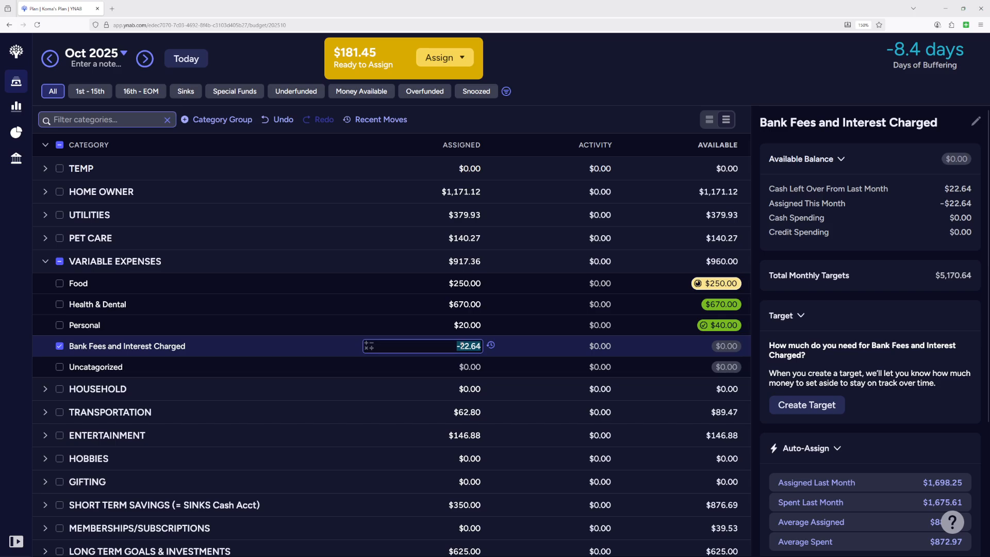
pyautogui.write('0')
pyautogui.press('Return')
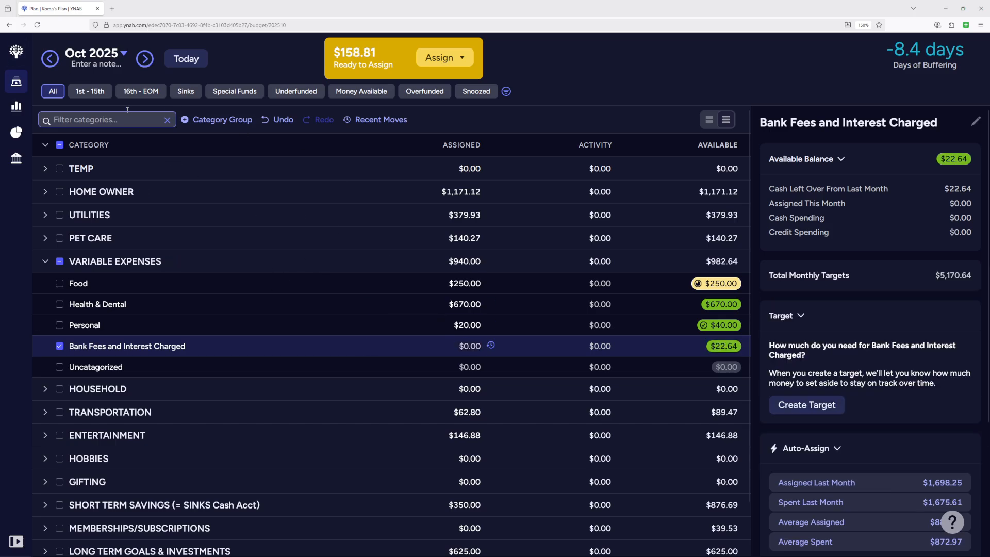
# Step: In September 2025, move $22.64 from Bank Fees and Interest Charged to Ready to Assign, and return to October with the category deselected
pyautogui.click(50, 59)
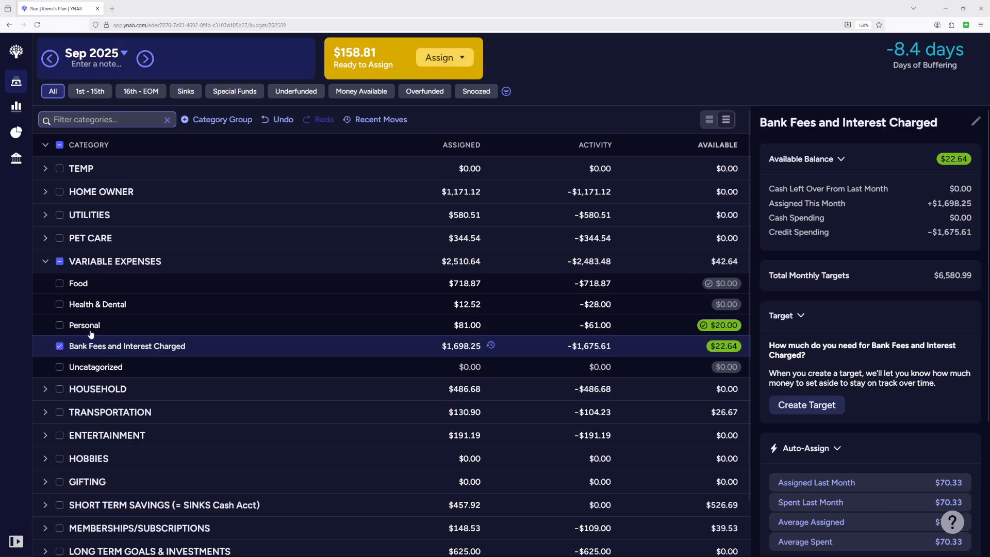
pyautogui.click(724, 346)
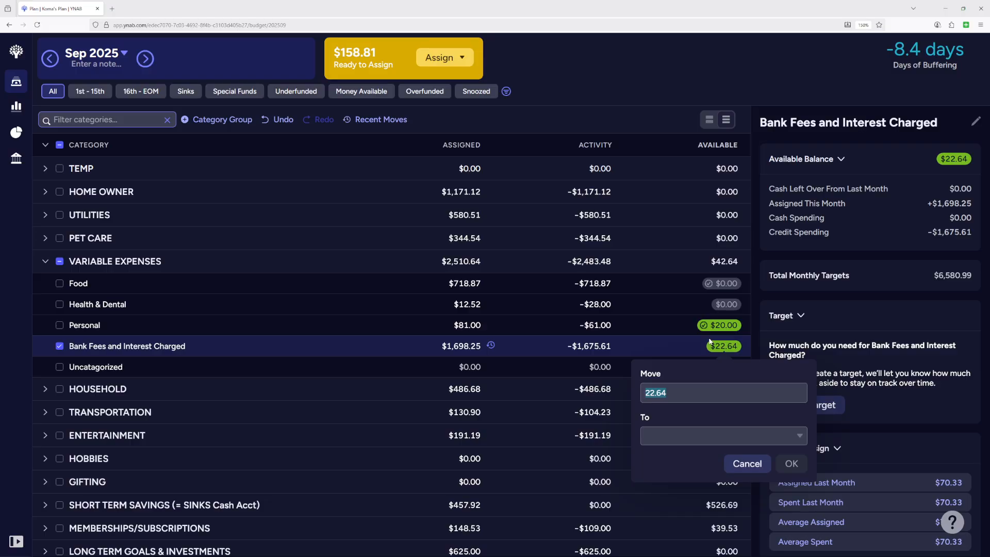
pyautogui.click(681, 441)
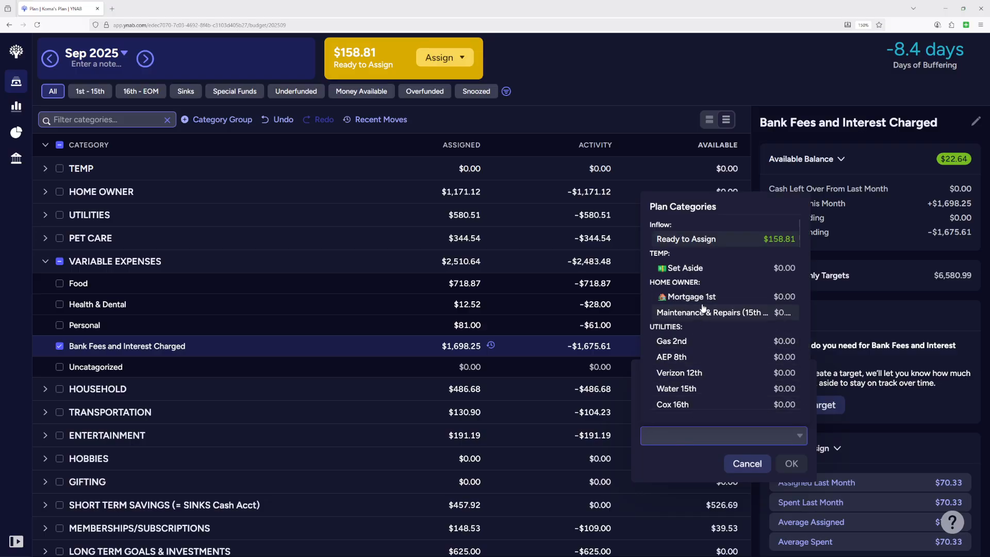
pyautogui.click(694, 240)
pyautogui.click(792, 464)
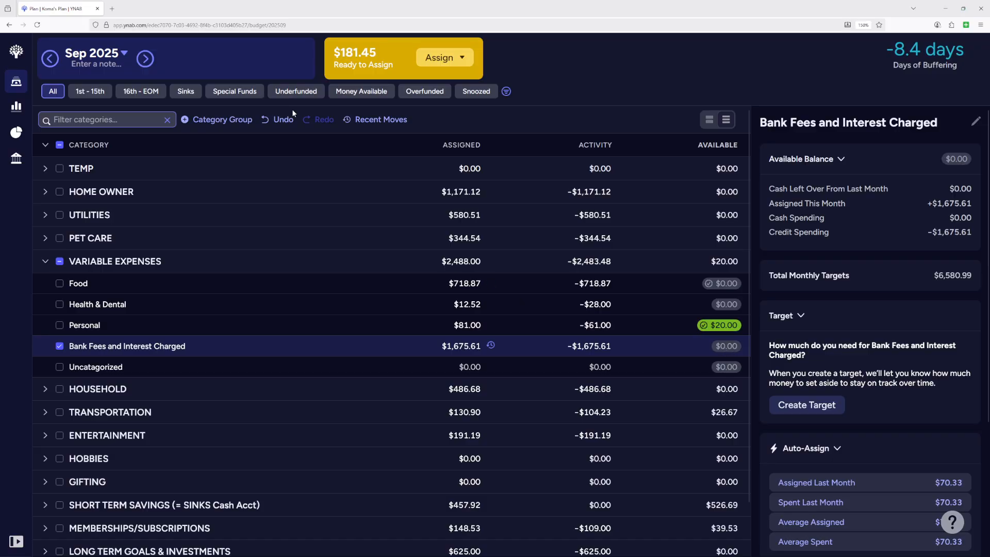
pyautogui.click(147, 59)
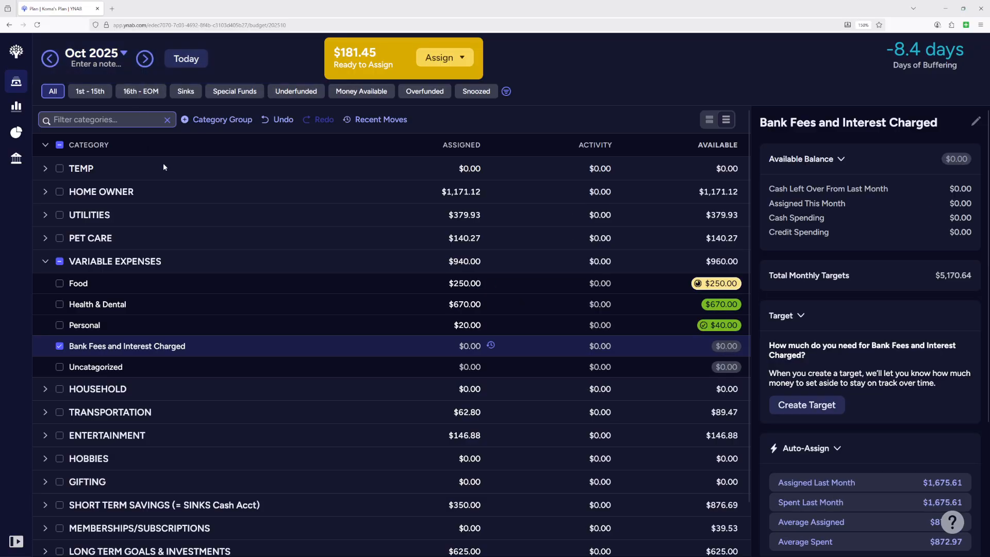
pyautogui.click(59, 346)
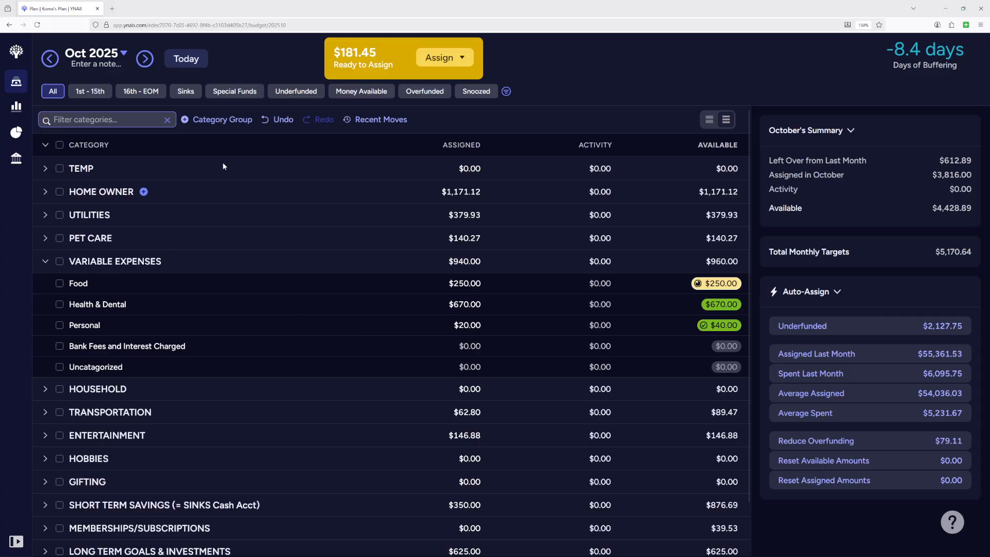
# Step: Collapse the VARIABLE EXPENSES group and assign $50 to Goods and Supplies under HOUSEHOLD
pyautogui.click(45, 262)
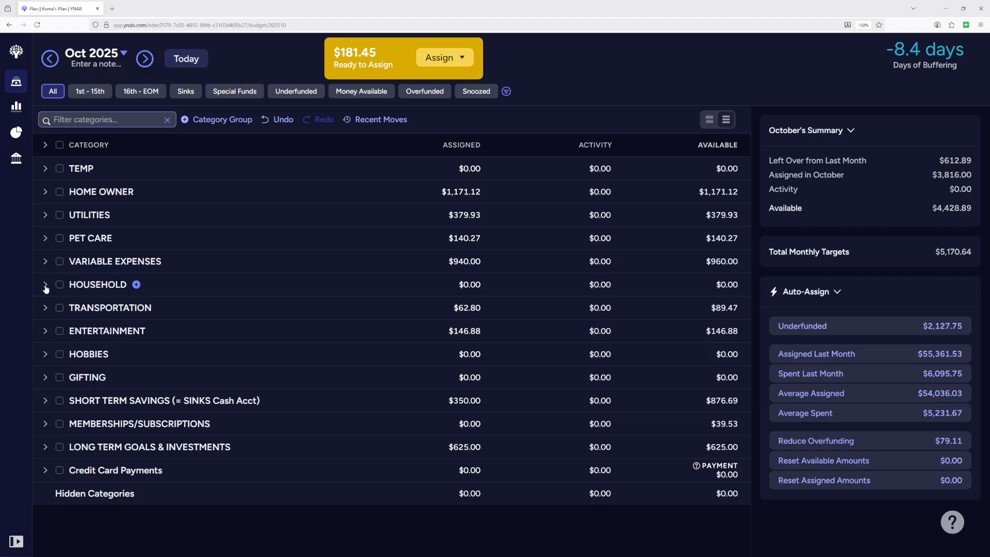
pyautogui.click(45, 286)
pyautogui.click(442, 308)
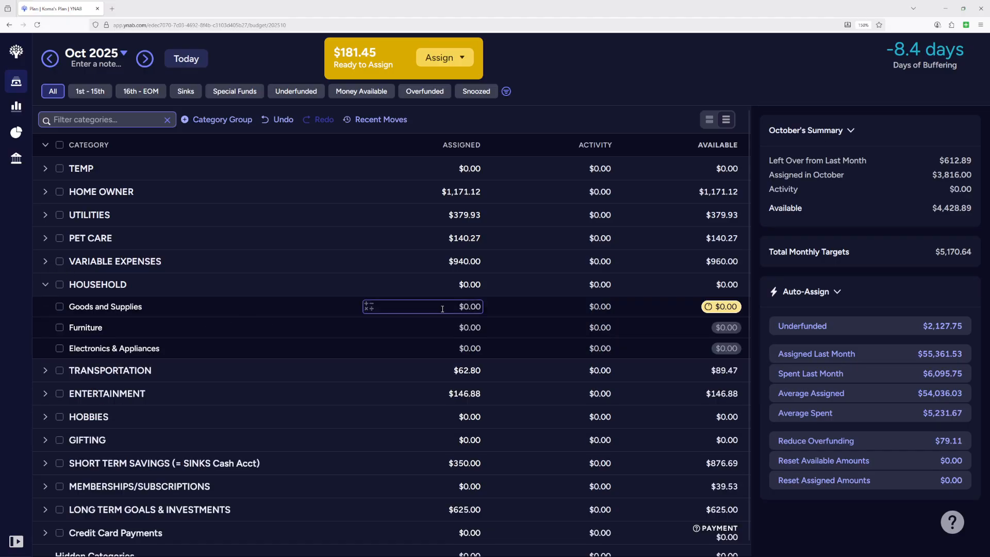
pyautogui.click(471, 308)
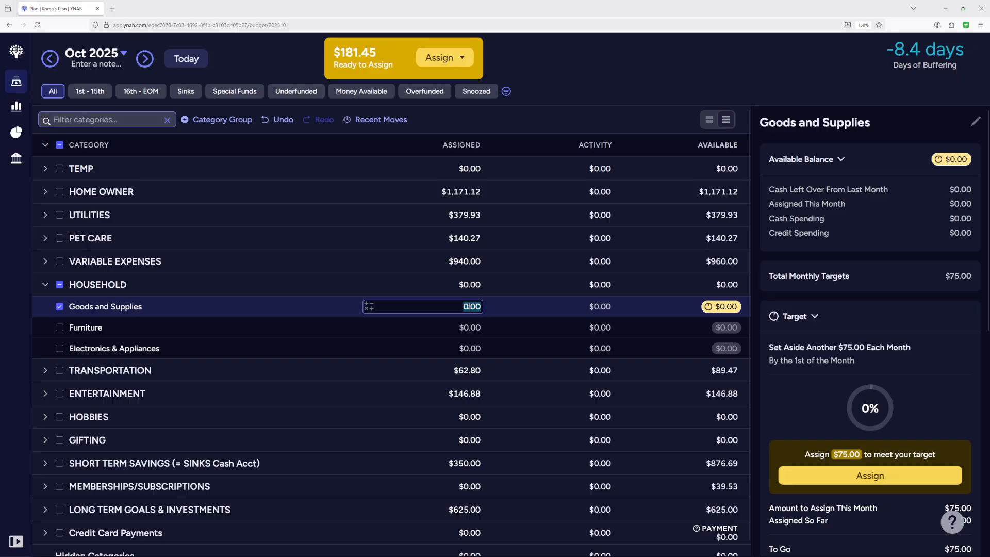
pyautogui.write('50')
pyautogui.press('Return')
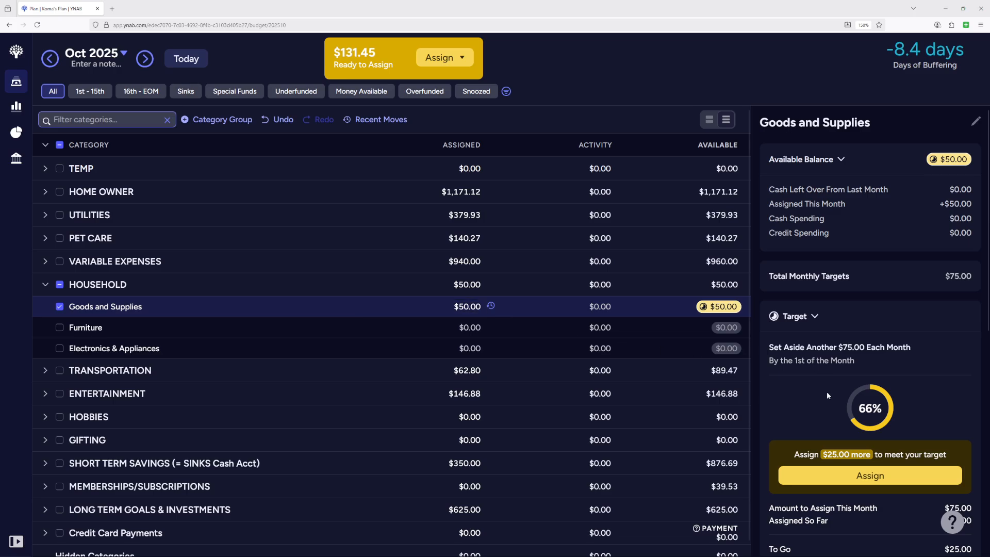
# Step: Set the assigned amount of Goods and Supplies to $75 and collapse the HOUSEHOLD group
pyautogui.click(466, 306)
pyautogui.write('75')
pyautogui.press('Return')
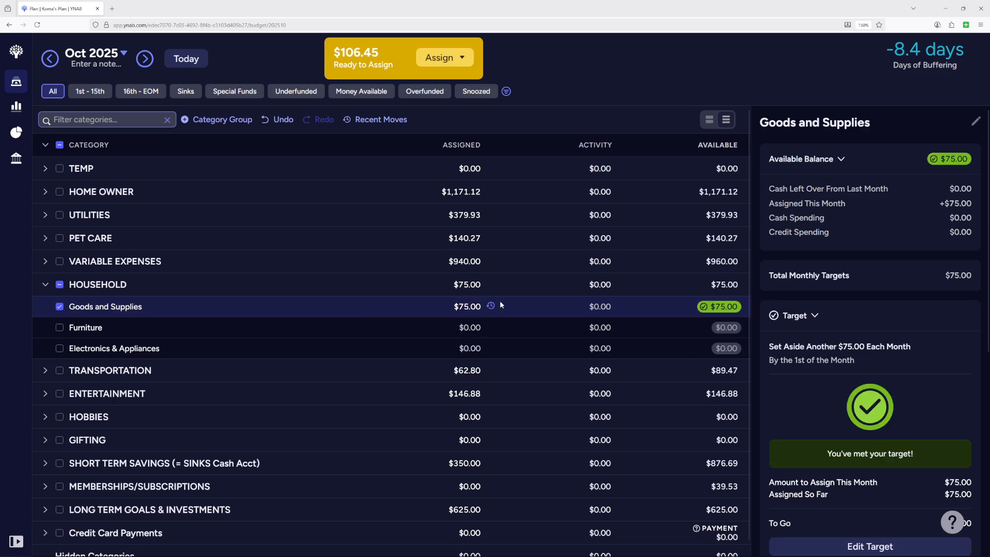
pyautogui.click(464, 327)
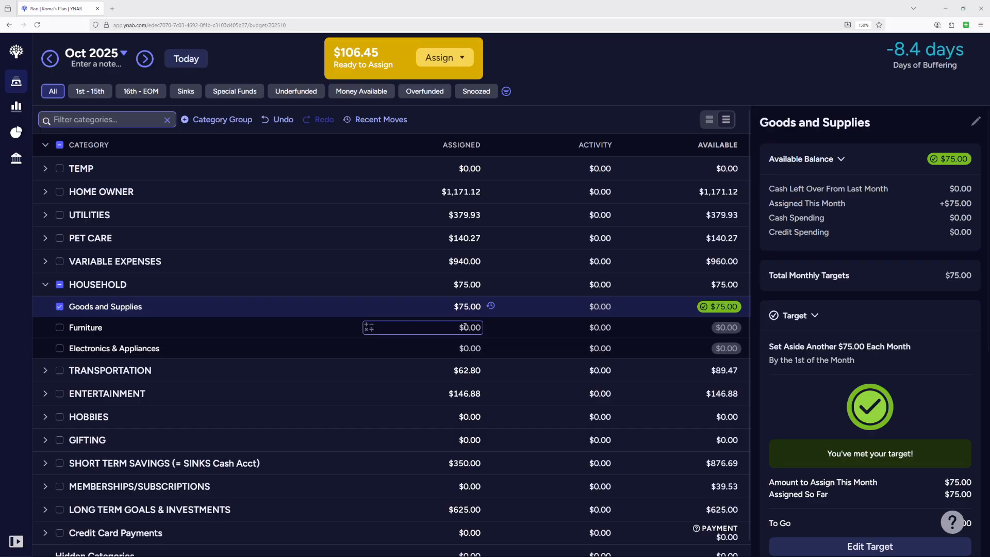
pyautogui.click(46, 287)
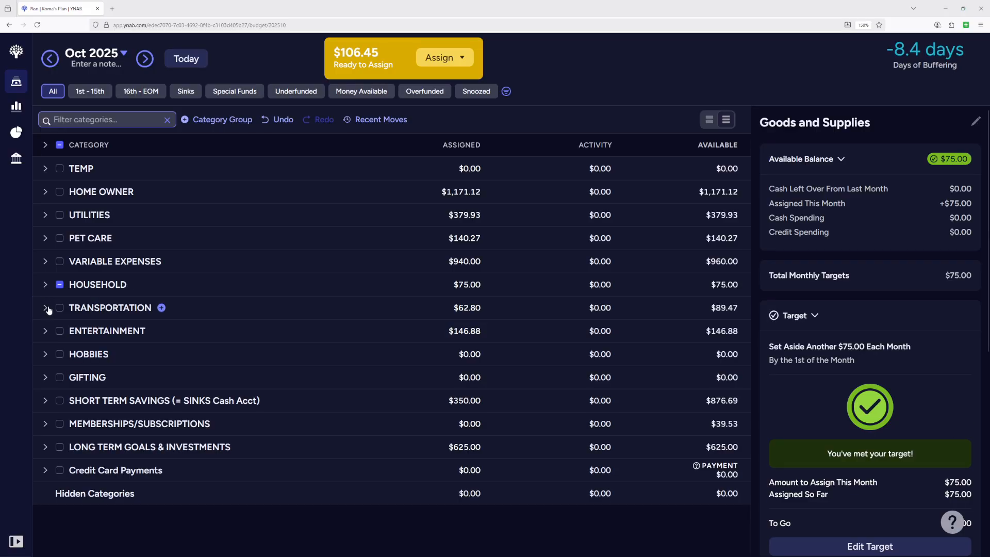
# Step: Assign $35 to Fuel under TRANSPORTATION, and collapse the group
pyautogui.click(45, 310)
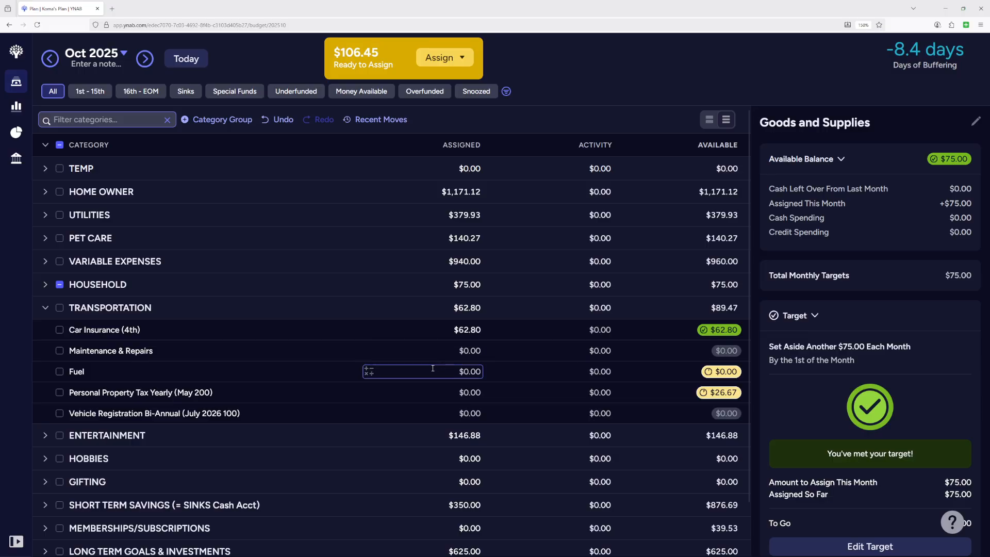
pyautogui.click(477, 372)
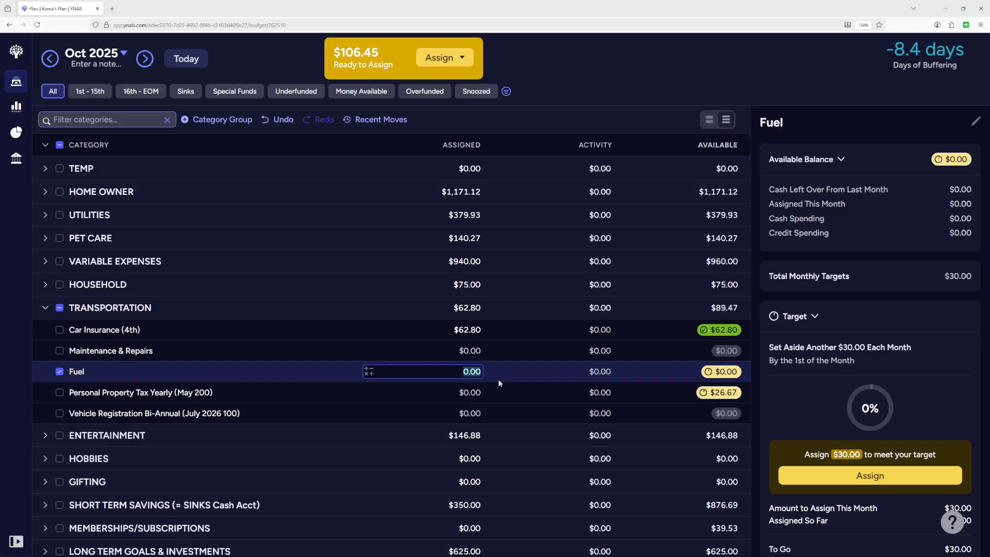
pyautogui.write('35')
pyautogui.press('Return')
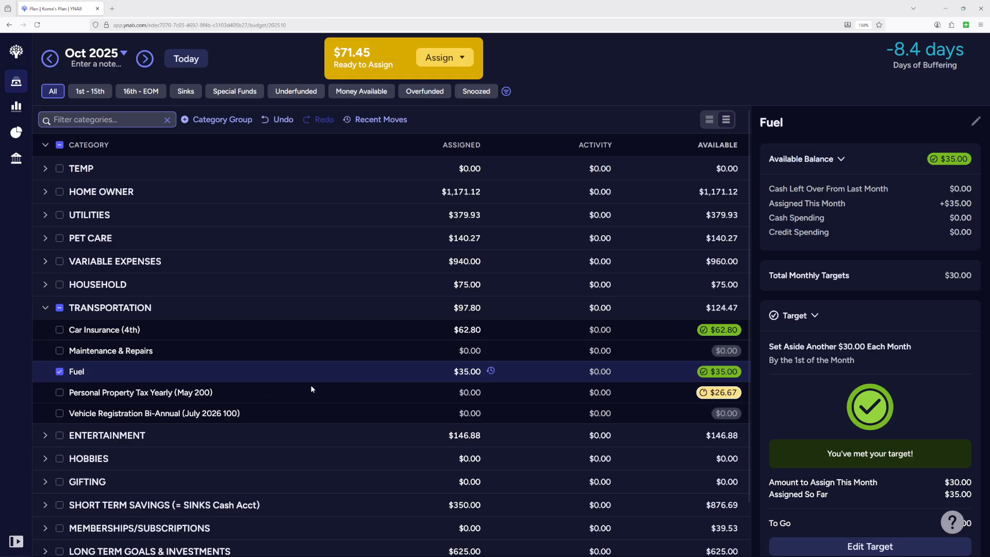
pyautogui.click(45, 308)
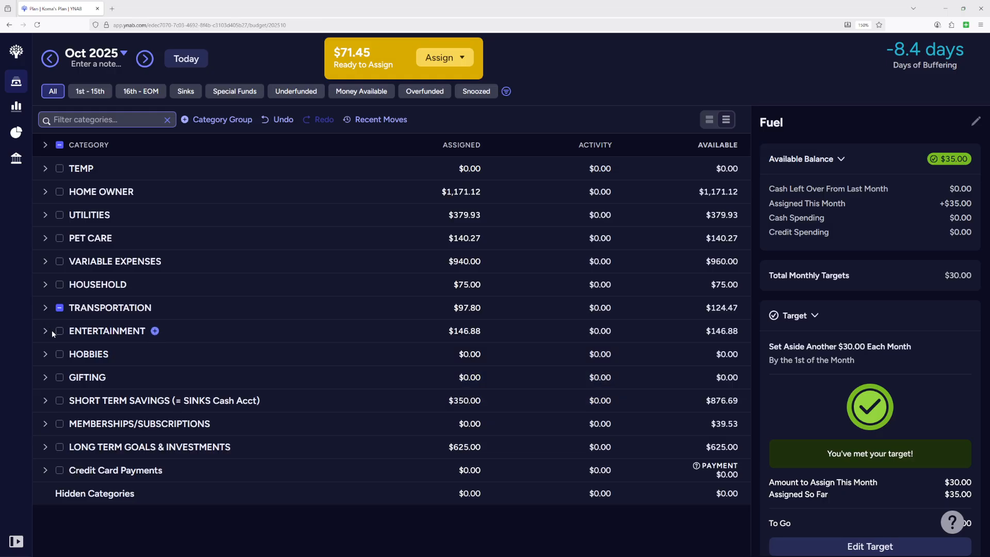
# Step: Fund the Placeit target with $17.94 and the BJs target with $10.00 under MEMBERSHIPS/SUBSCRIPTIONS
pyautogui.click(45, 423)
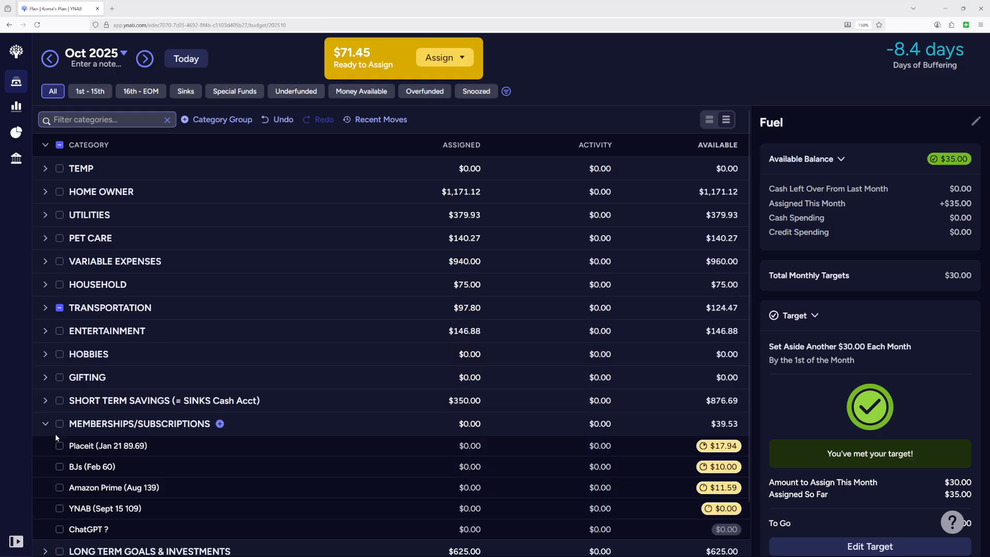
pyautogui.scroll(-1, 285, 401)
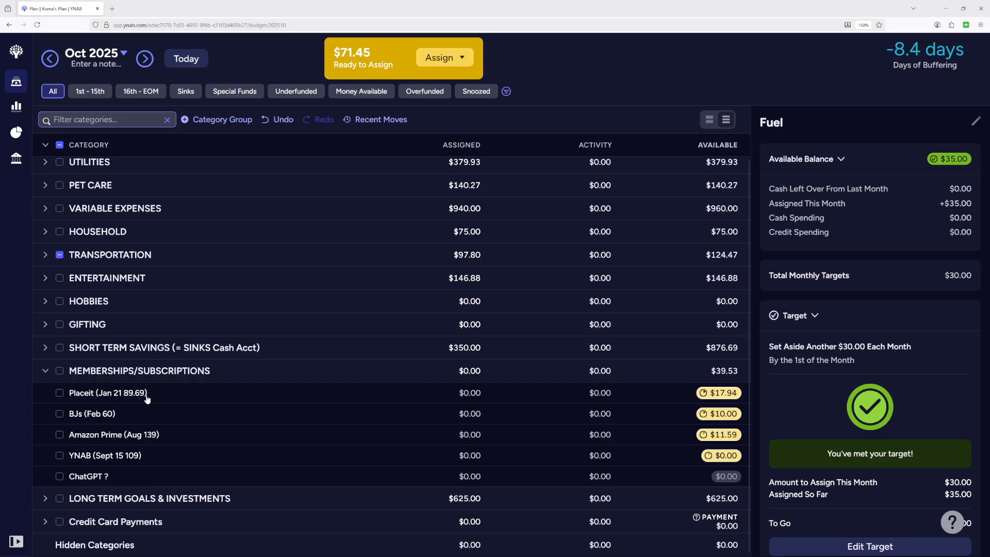
pyautogui.click(310, 395)
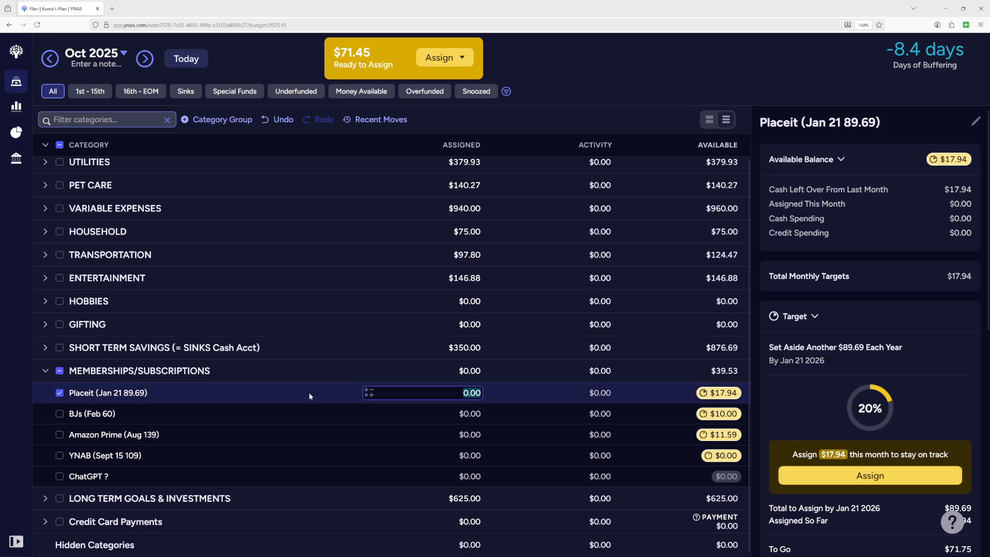
pyautogui.click(847, 476)
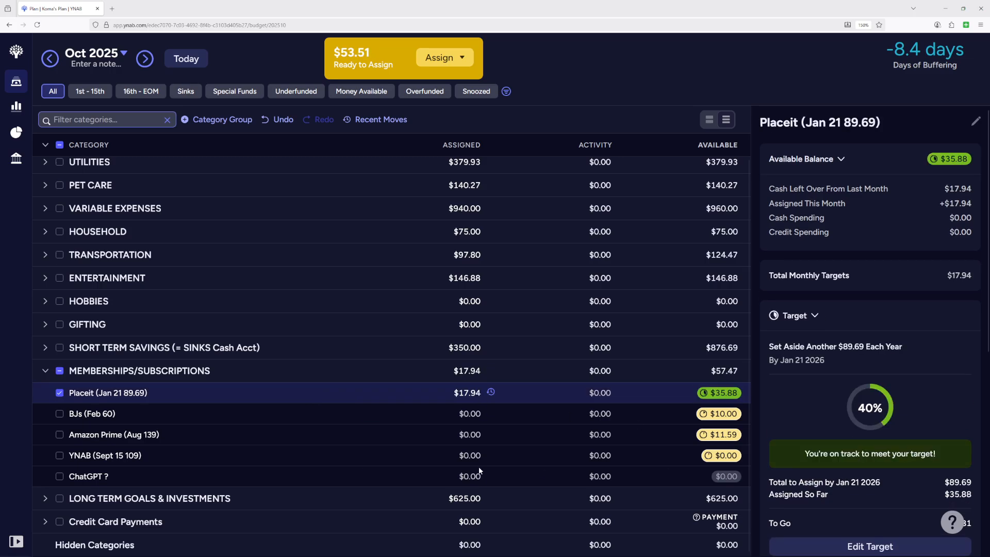
pyautogui.click(151, 415)
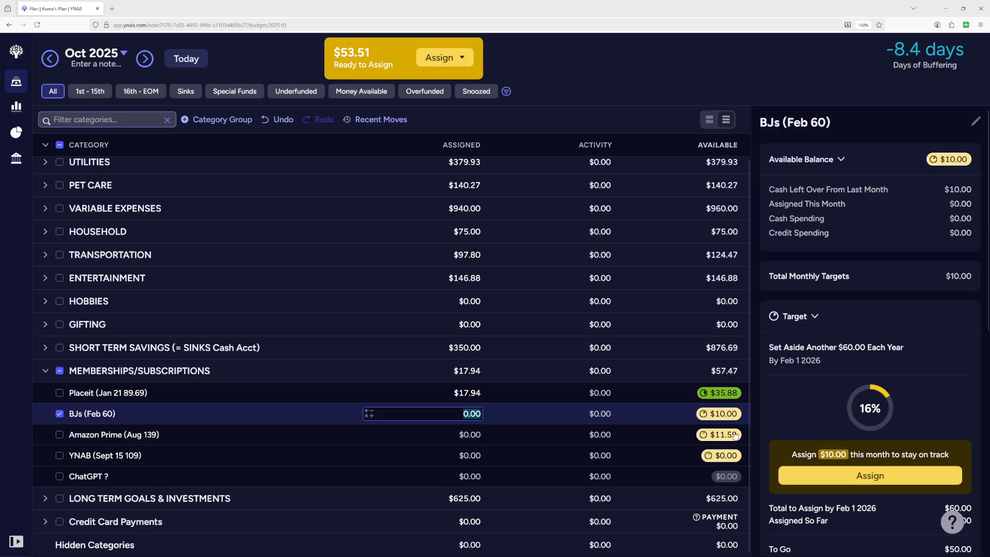
pyautogui.click(854, 478)
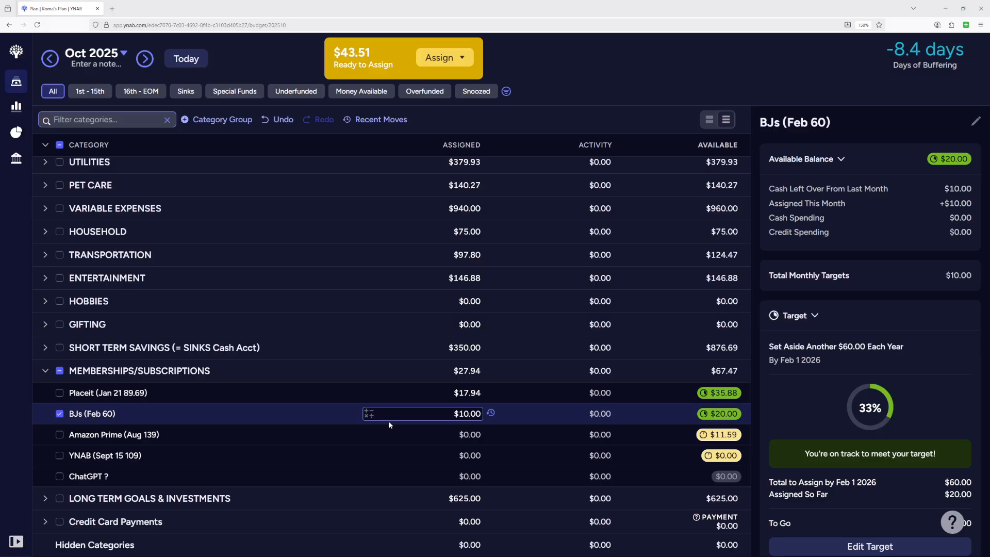
# Step: Expand all category groups and review which October categories, including Food, still need money
pyautogui.scroll(1, 359, 430)
pyautogui.scroll(-1, 358, 430)
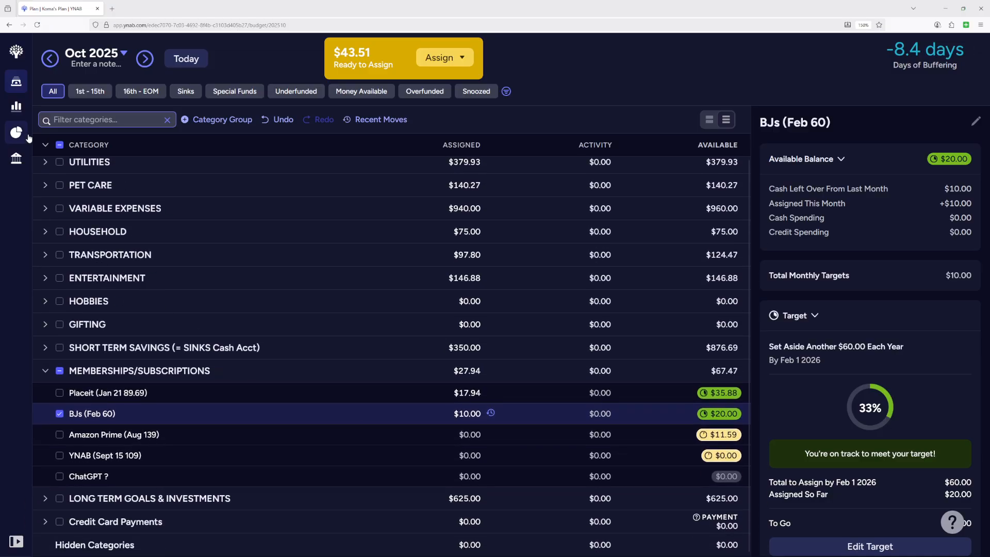
pyautogui.click(45, 145)
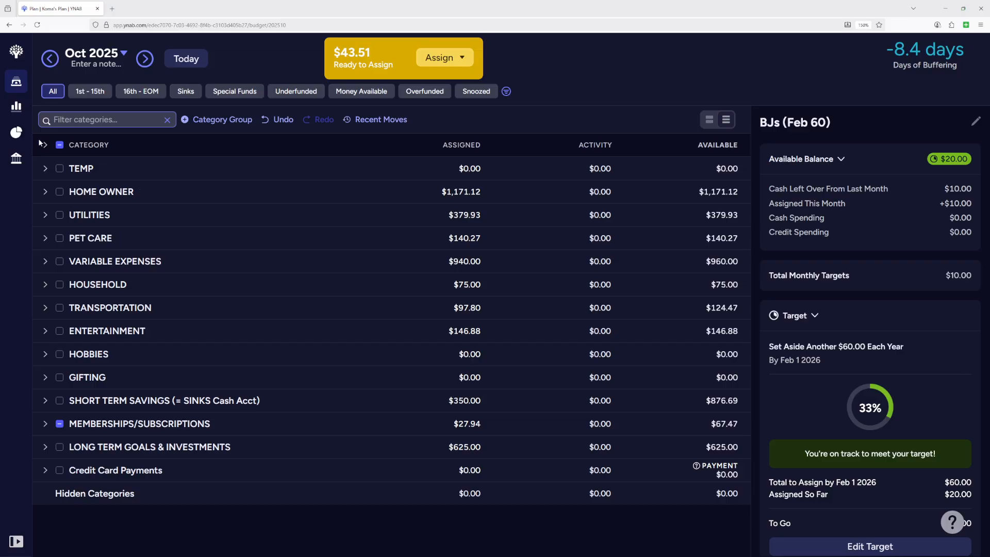
pyautogui.click(45, 145)
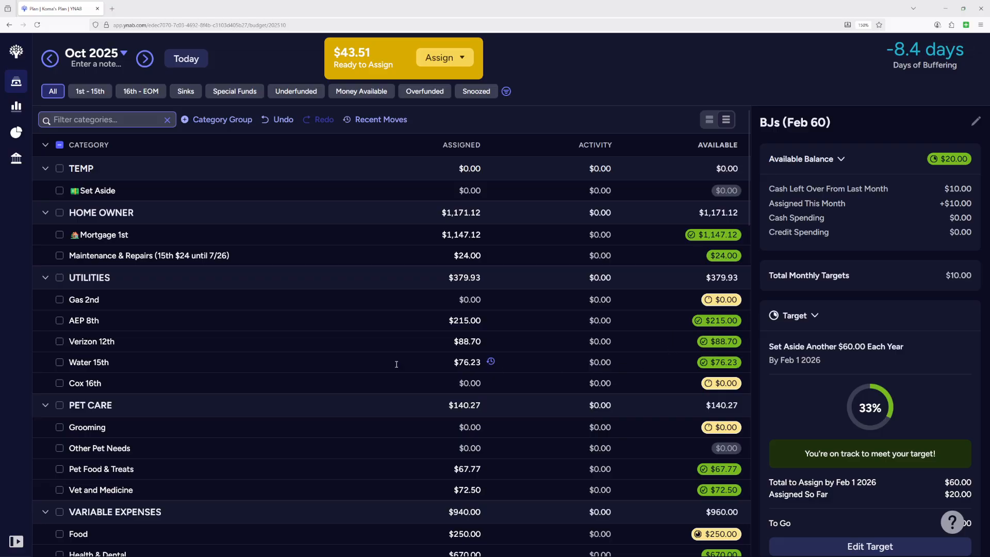
pyautogui.scroll(-3, 176, 382)
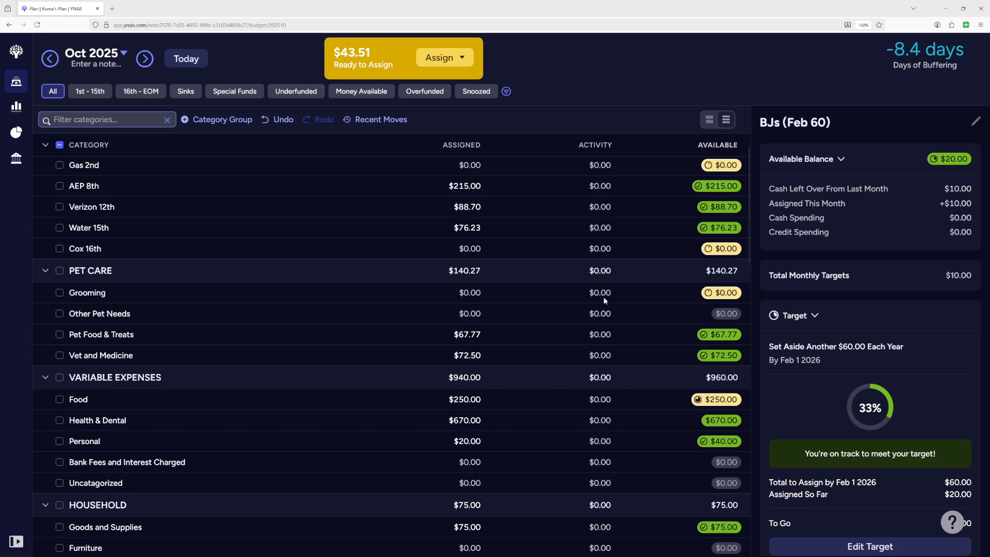
pyautogui.click(297, 397)
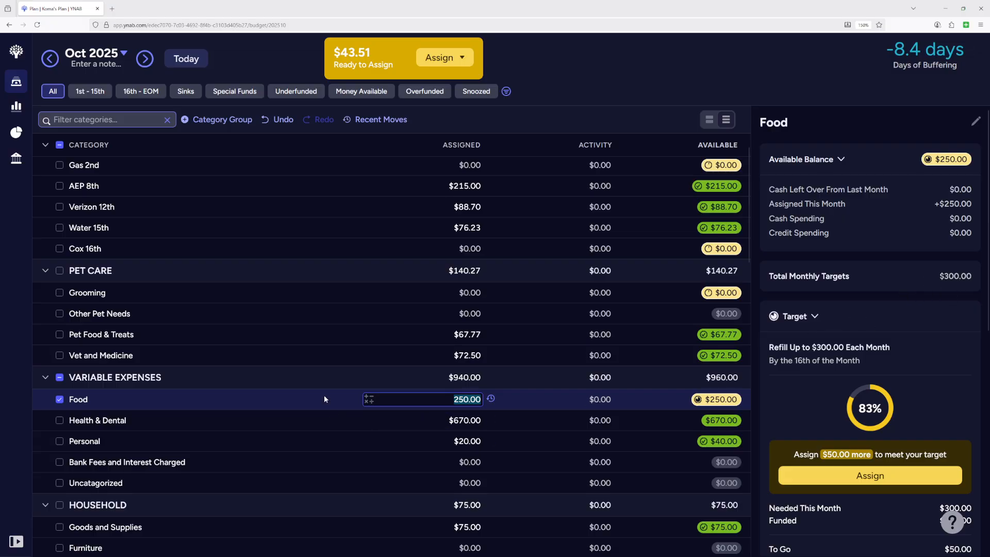
pyautogui.scroll(-2, 324, 396)
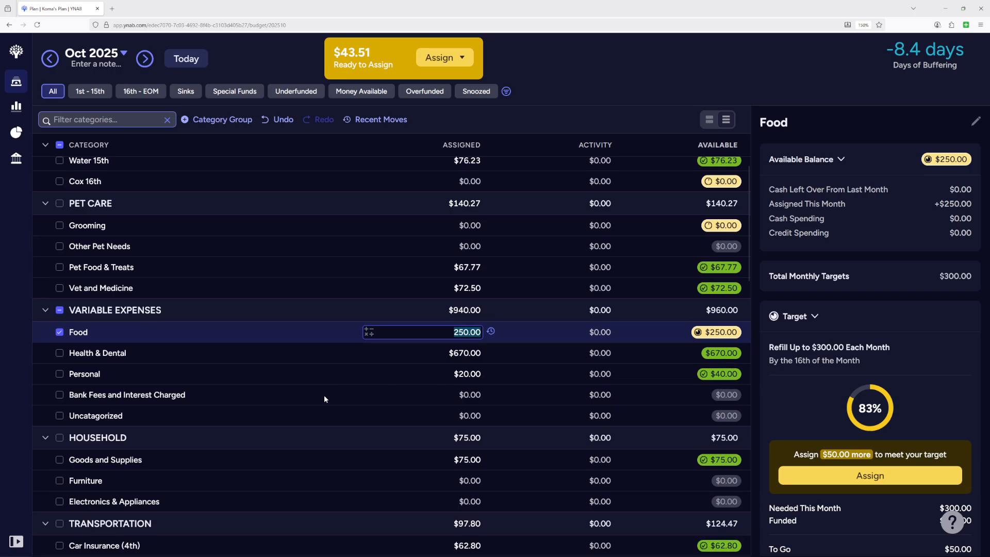
pyautogui.scroll(-5, 324, 394)
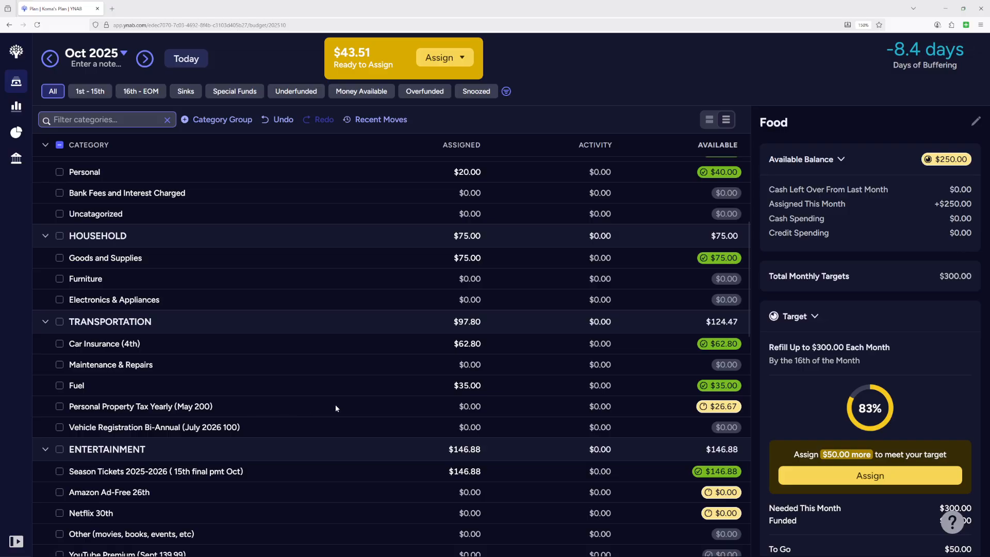
pyautogui.scroll(-3, 335, 407)
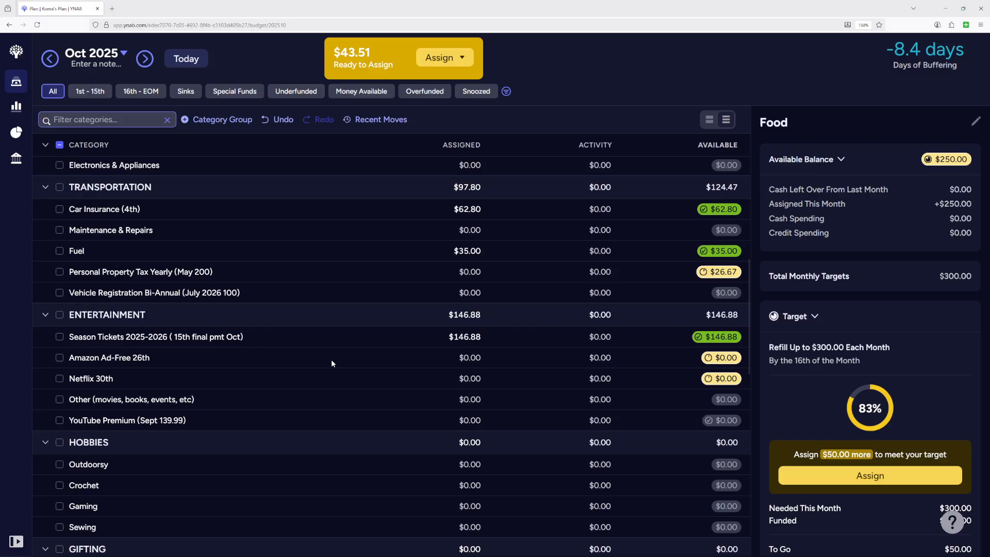
pyautogui.scroll(-7, 330, 378)
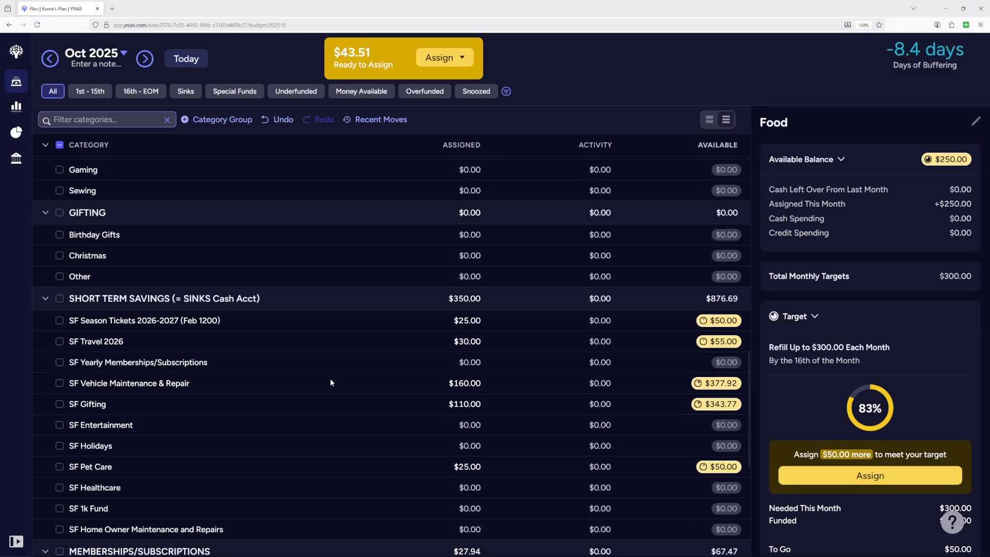
pyautogui.scroll(-3, 330, 382)
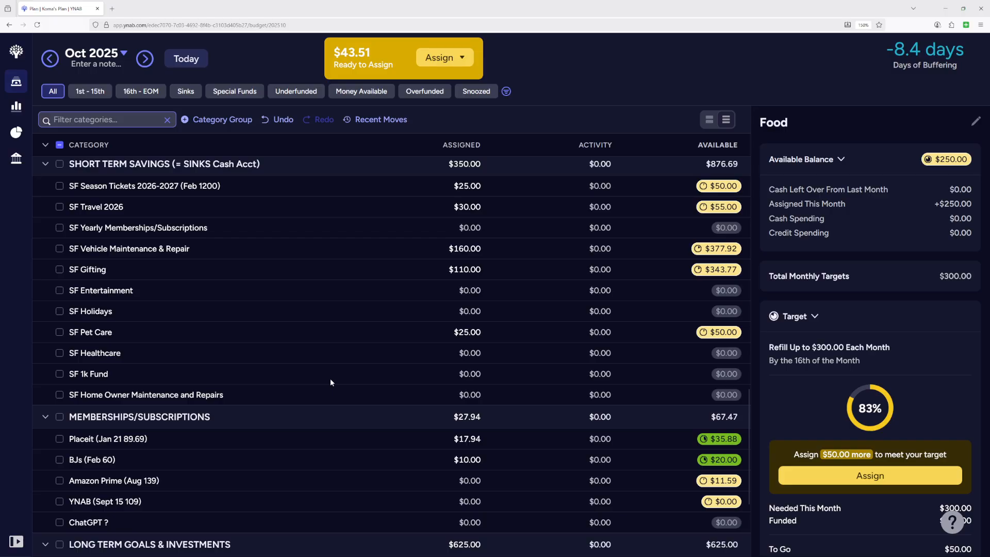
# Step: Fund this month's $11.59 for the Amazon Prime target under MEMBERSHIPS/SUBSCRIPTIONS
pyautogui.scroll(-1, 331, 382)
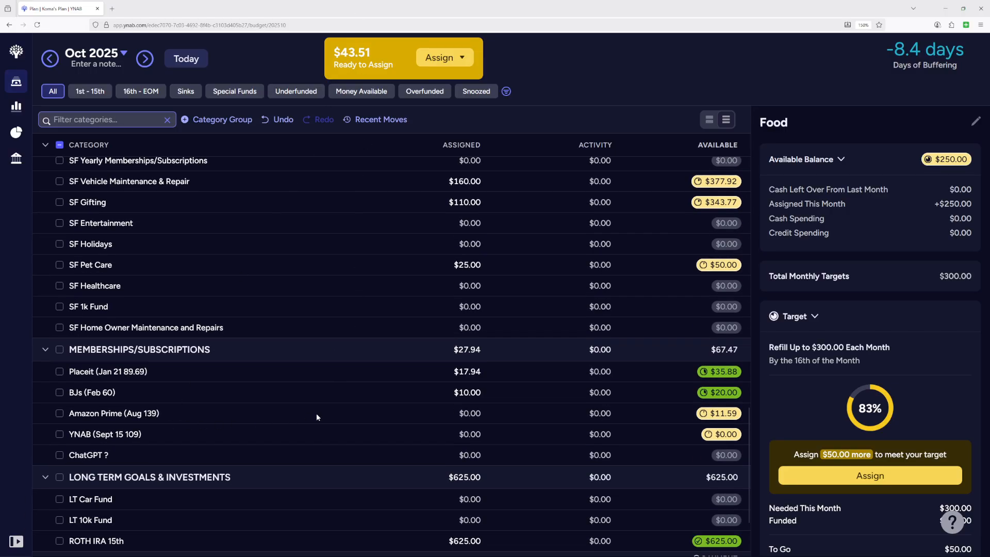
pyautogui.click(272, 412)
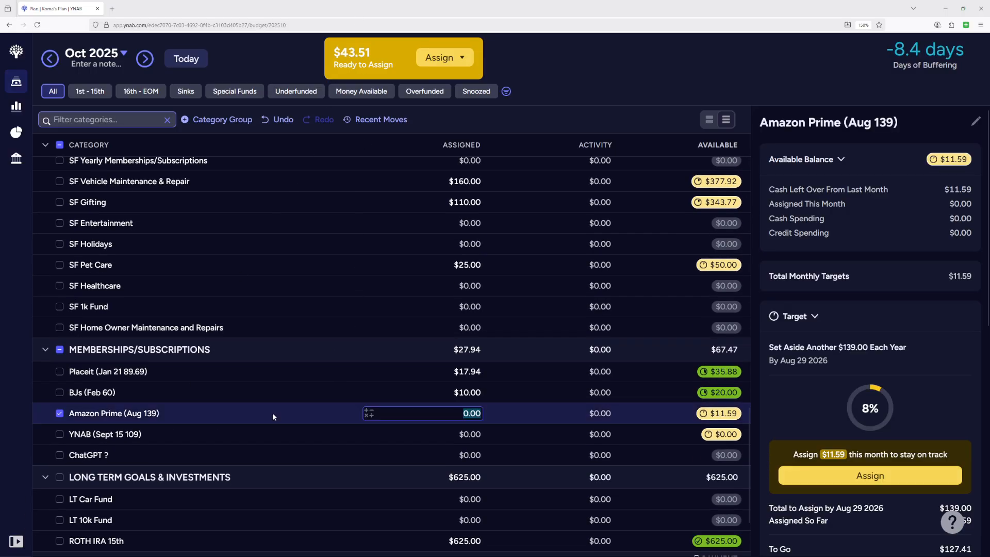
pyautogui.click(849, 474)
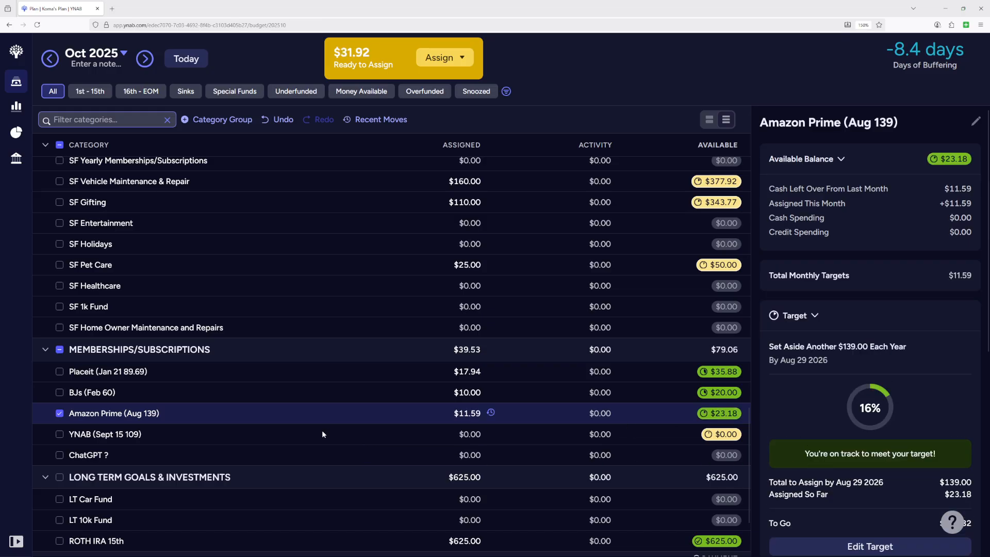
# Step: Change the YNAB subscription target to a yearly $109.00 due 09/23/2026, and assign this month's $9.09 to it
pyautogui.click(253, 434)
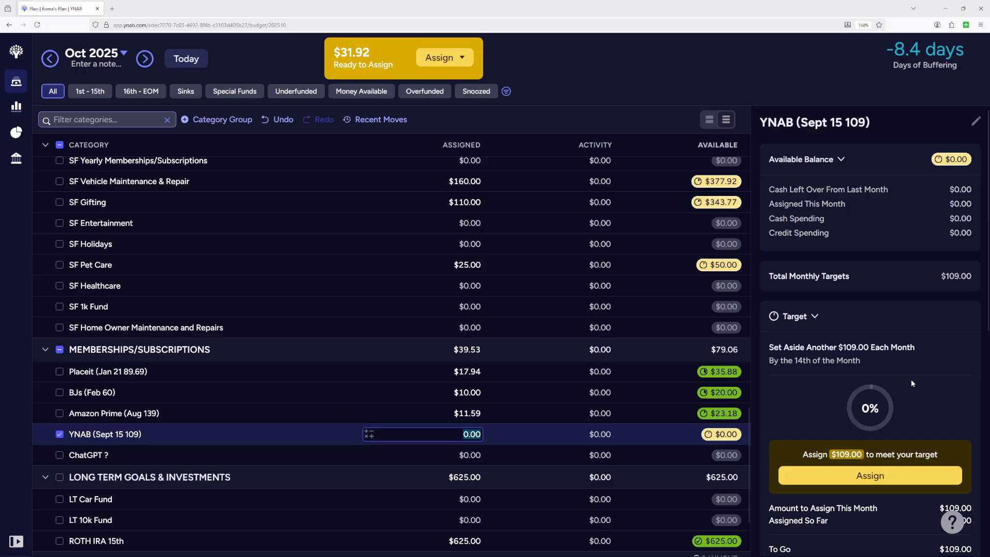
pyautogui.scroll(-3, 908, 385)
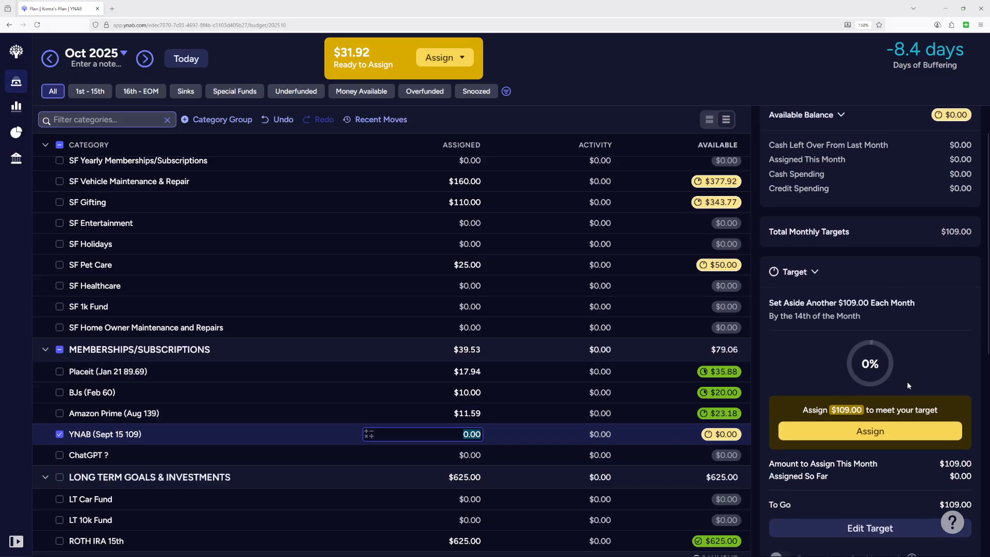
pyautogui.click(853, 454)
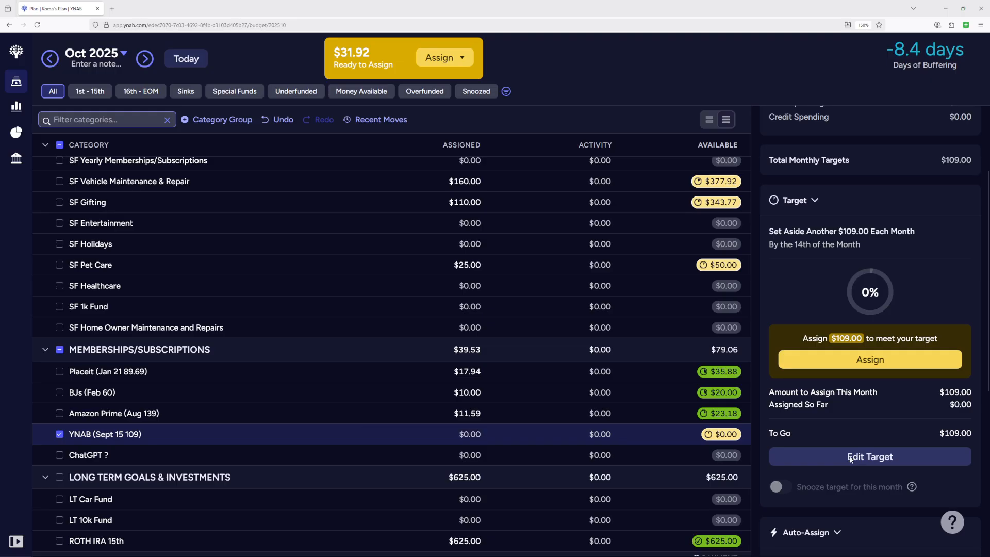
pyautogui.click(894, 234)
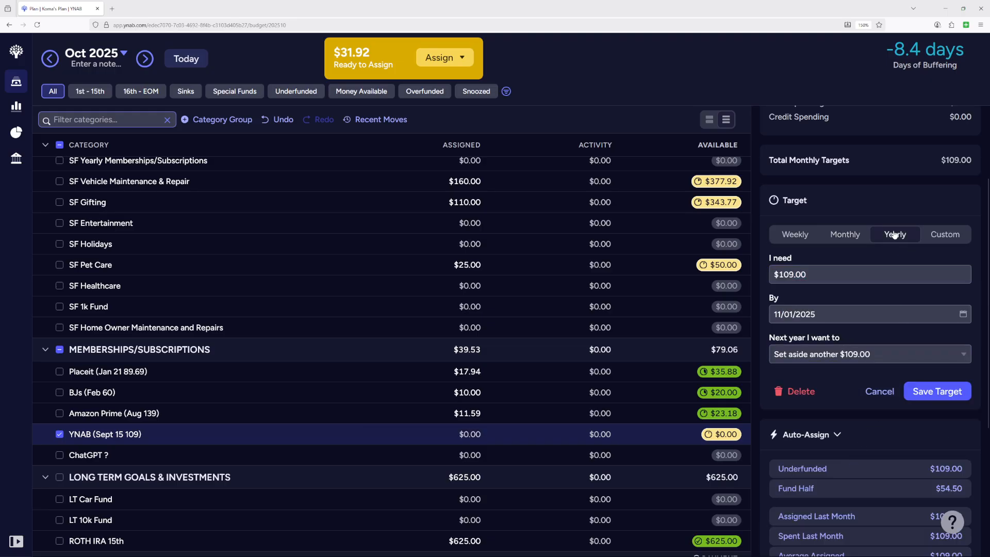
pyautogui.click(962, 314)
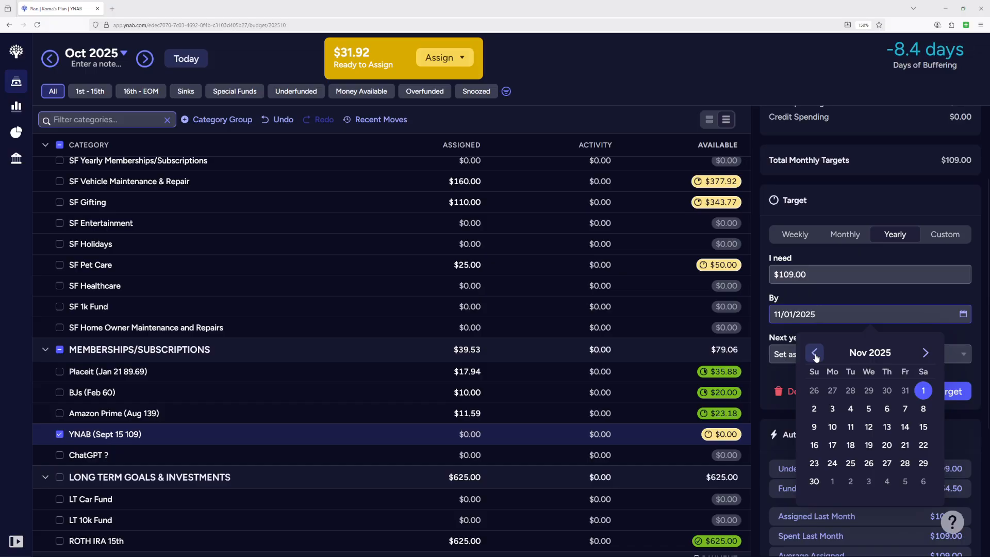
pyautogui.click(925, 353)
pyautogui.click(926, 353)
pyautogui.click(926, 353)
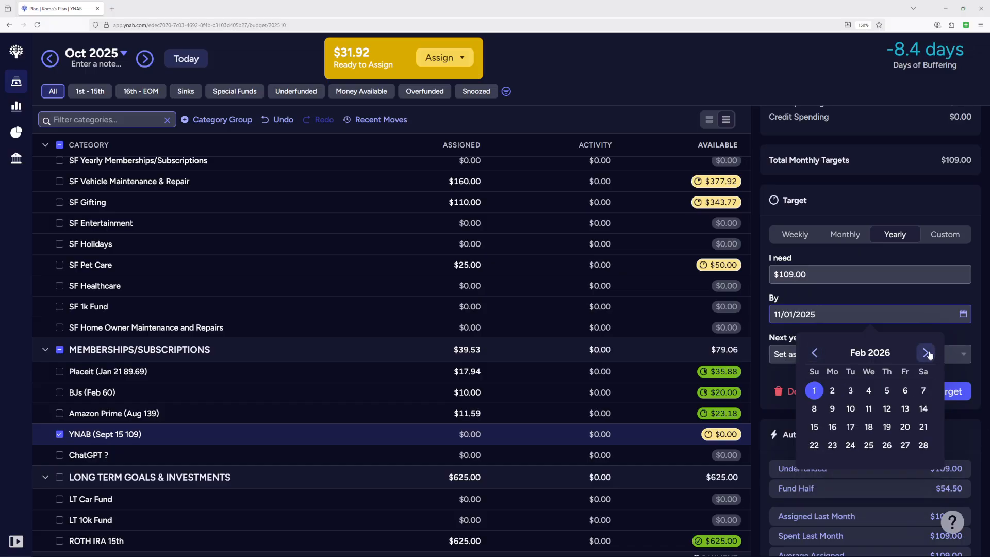
pyautogui.click(926, 353)
pyautogui.click(926, 353)
pyautogui.click(927, 353)
pyautogui.click(926, 353)
pyautogui.click(927, 354)
pyautogui.click(927, 353)
pyautogui.click(926, 353)
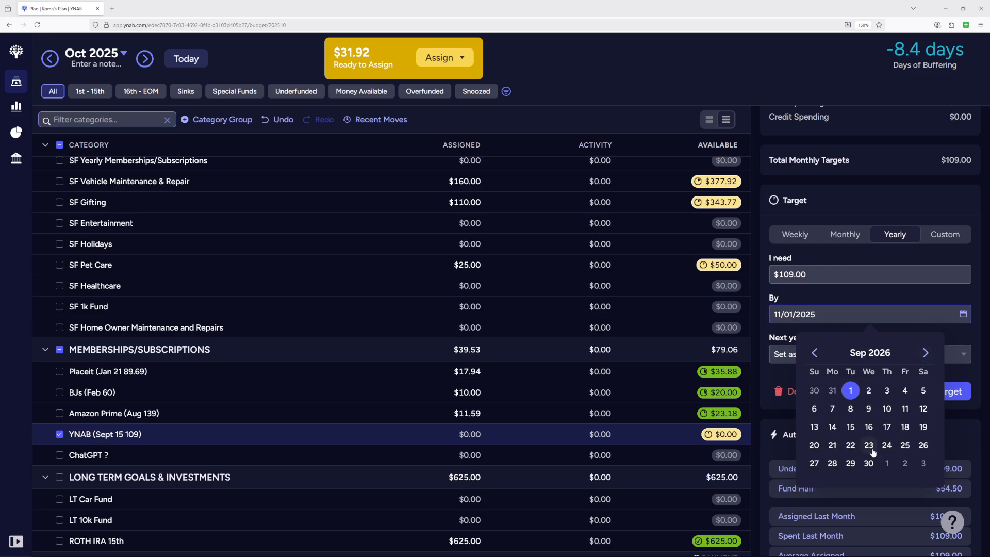
pyautogui.moveTo(869, 465); pyautogui.dragTo(867, 446)
pyautogui.click(868, 446)
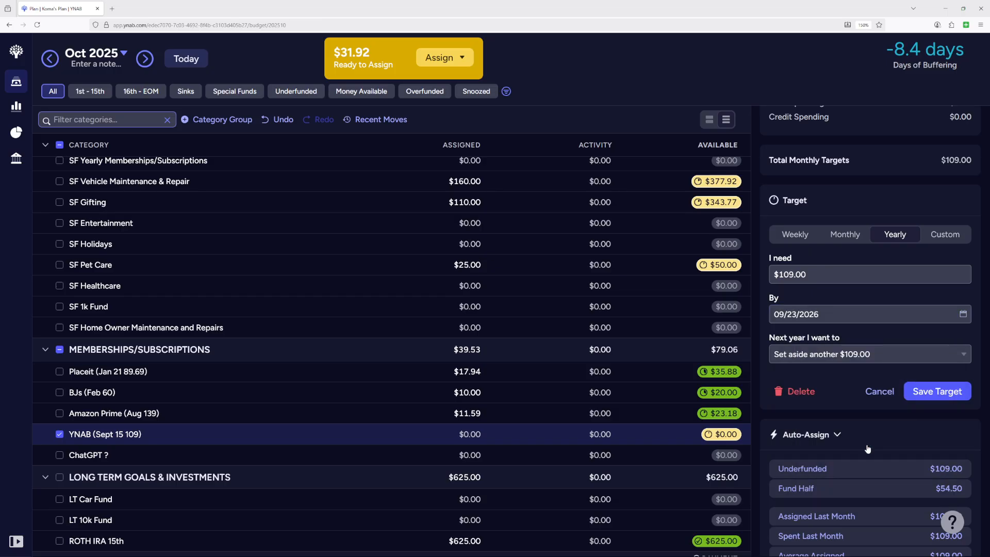
pyautogui.click(937, 392)
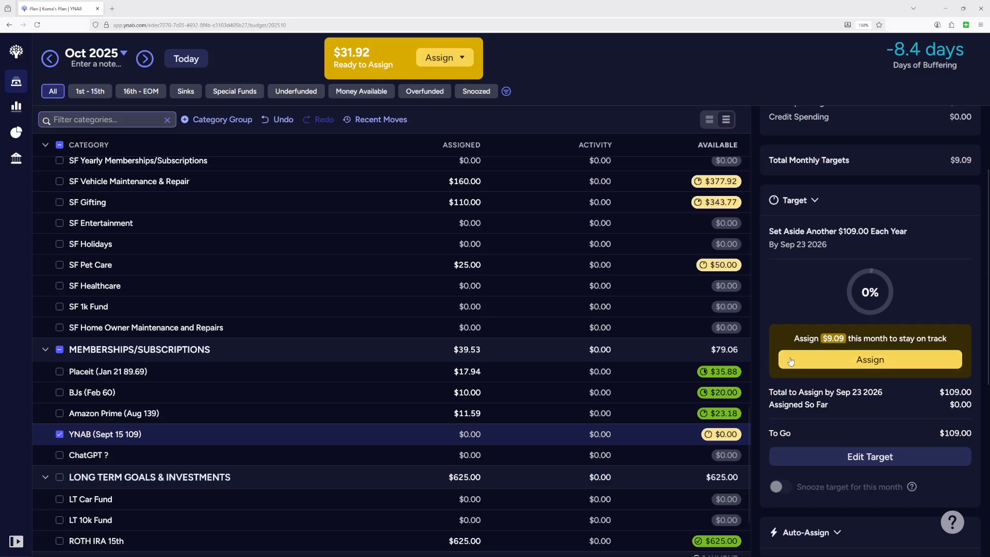
pyautogui.click(859, 359)
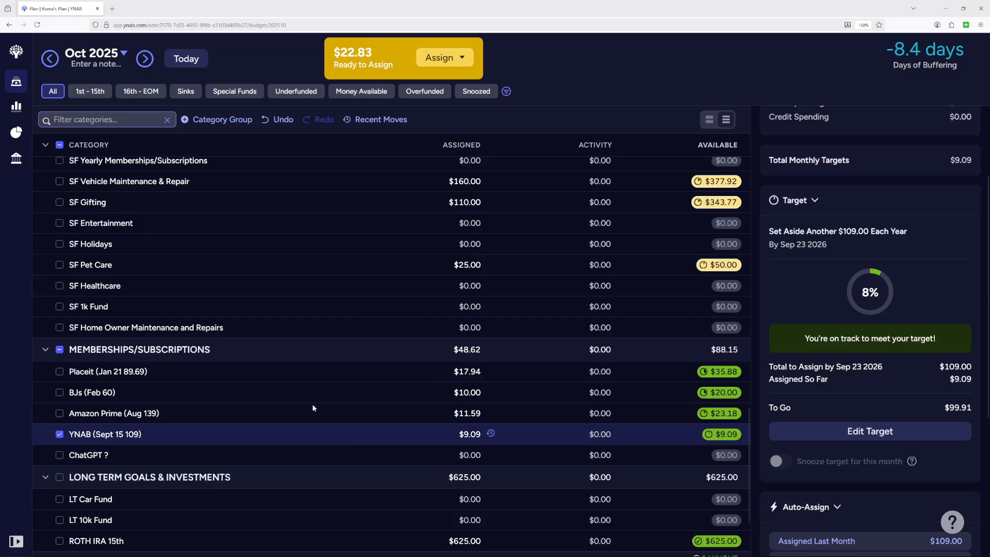
# Step: Set the amount assigned to Health & Dental under VARIABLE EXPENSES to $680, and collapse the group
pyautogui.scroll(-1, 312, 406)
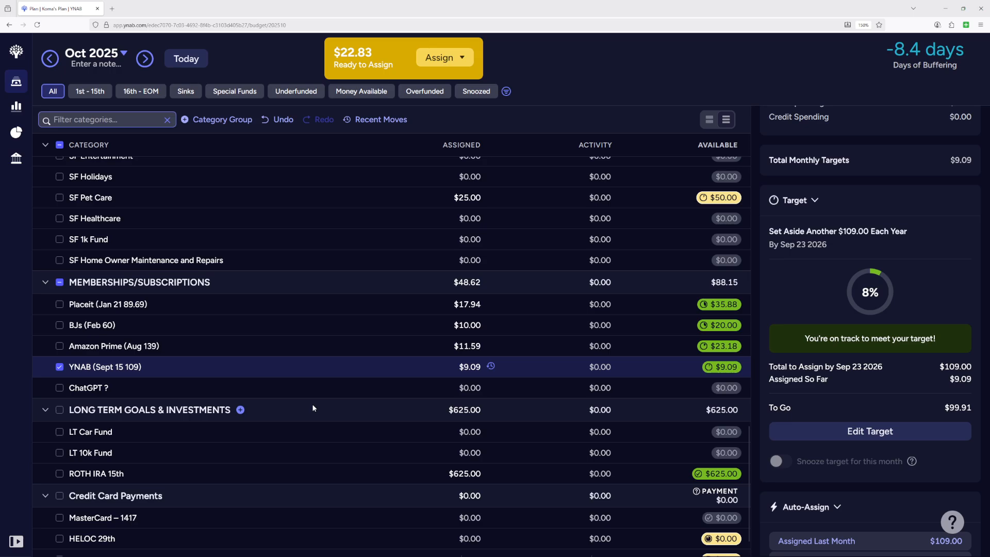
pyautogui.scroll(-1, 312, 406)
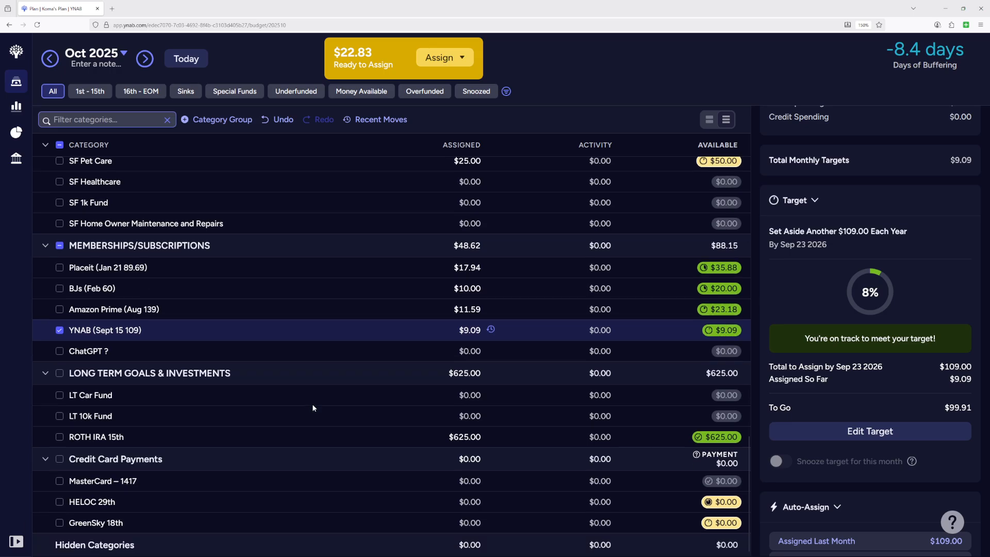
pyautogui.scroll(5, 312, 407)
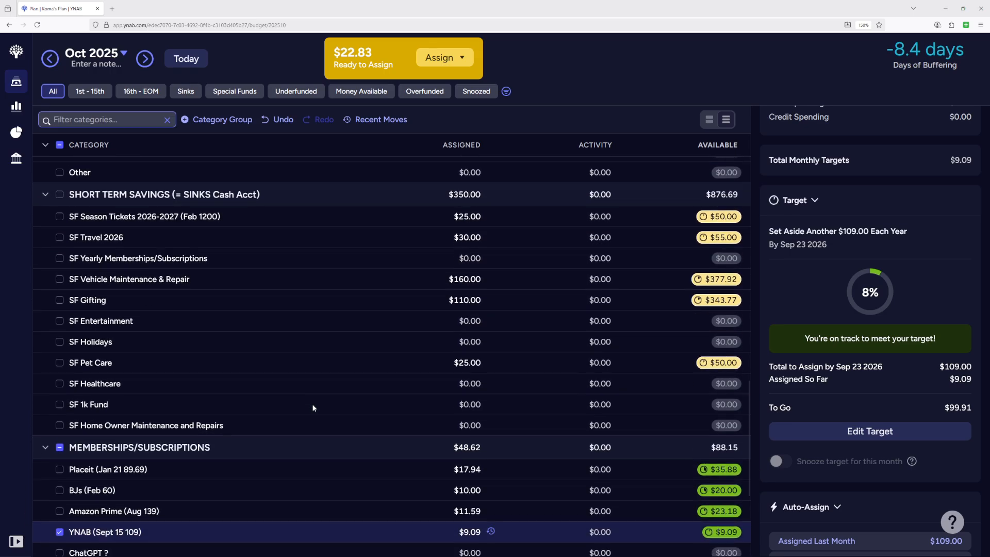
pyautogui.scroll(10, 312, 407)
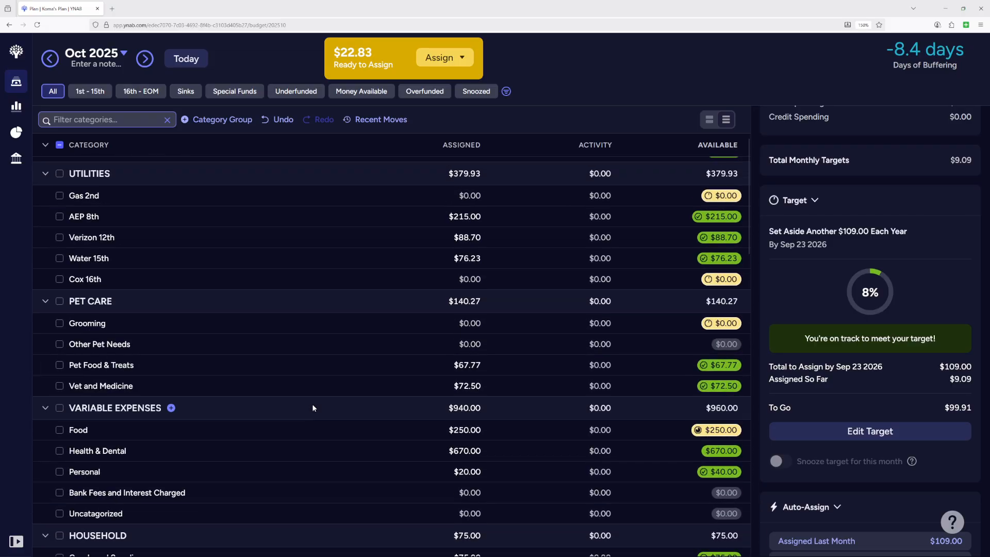
pyautogui.click(44, 147)
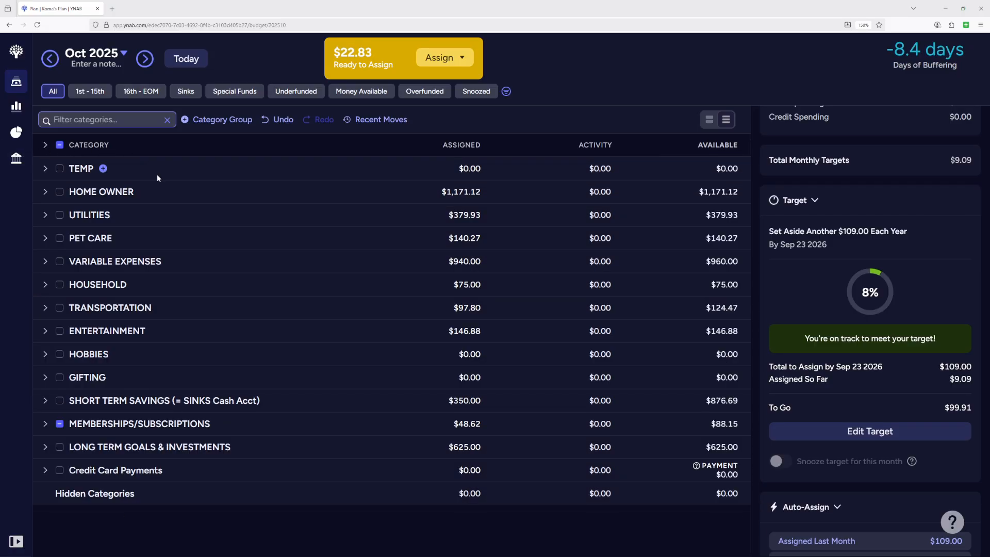
pyautogui.click(45, 261)
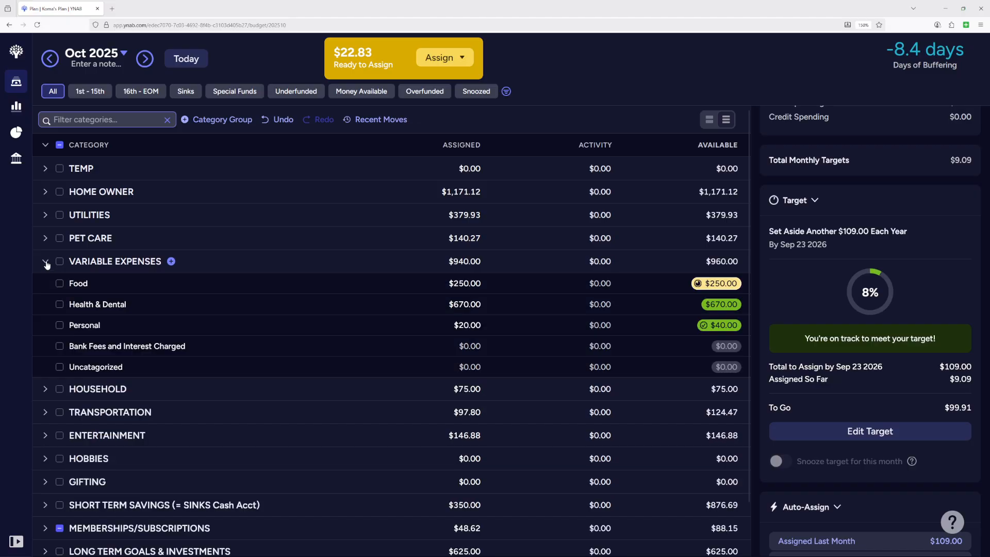
pyautogui.click(477, 304)
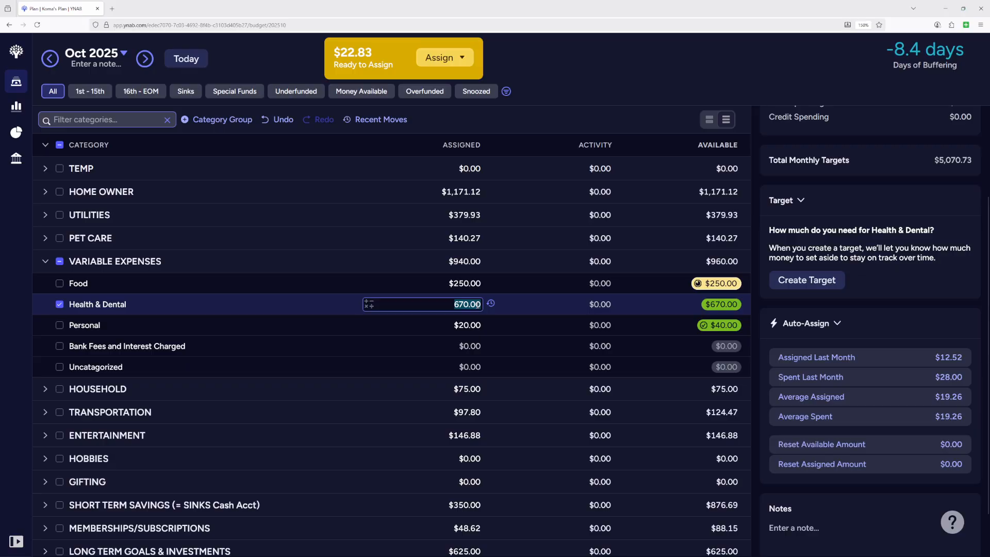
pyautogui.write('680')
pyautogui.press('Return')
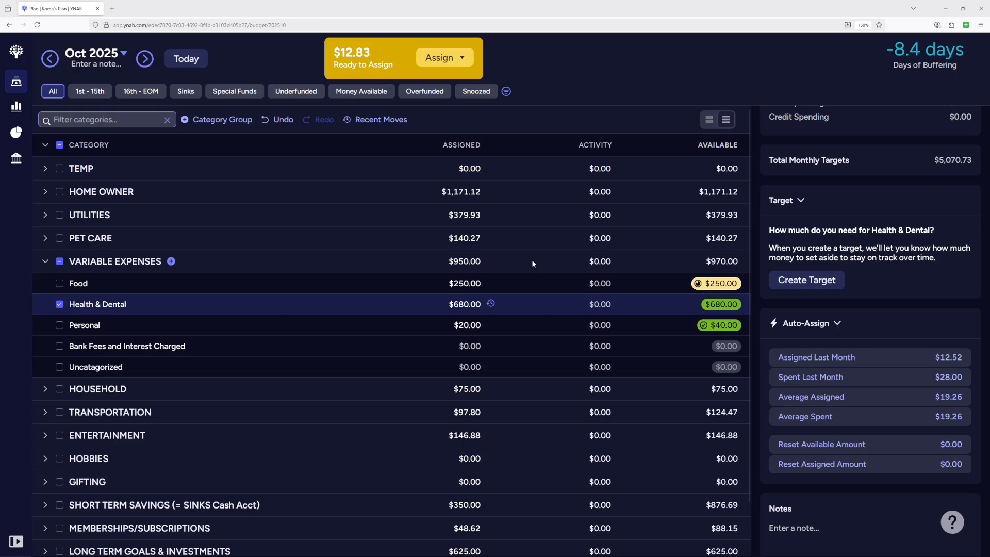
pyautogui.click(45, 264)
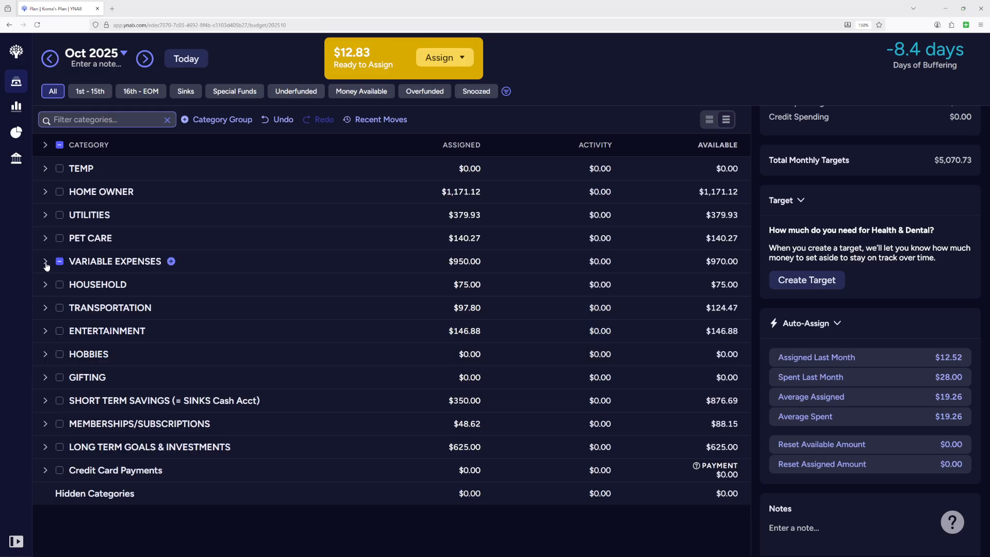
# Step: Review the October categories from TEMP through SHORT TERM SAVINGS to decide where the remaining ready-to-assign money should go
pyautogui.click(45, 169)
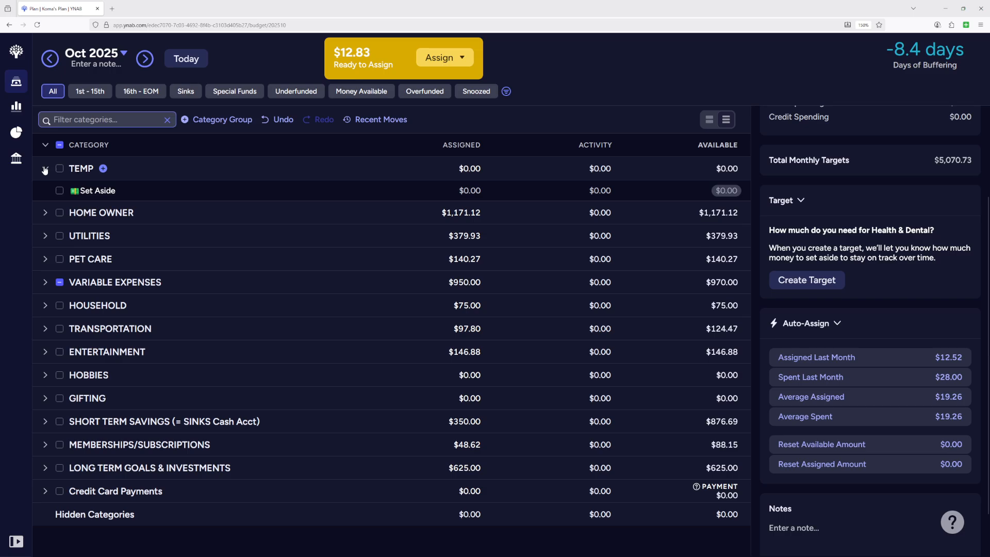
pyautogui.click(45, 169)
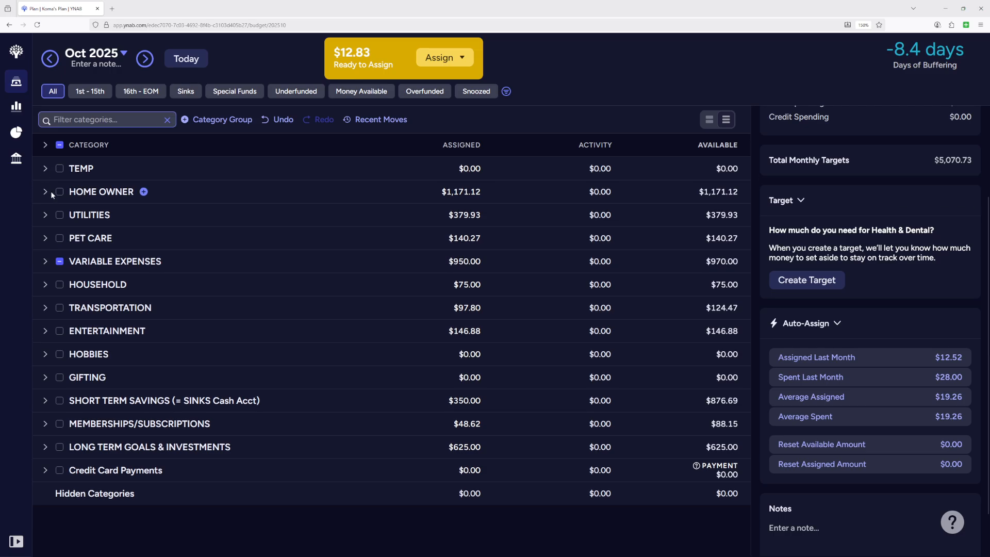
pyautogui.click(45, 144)
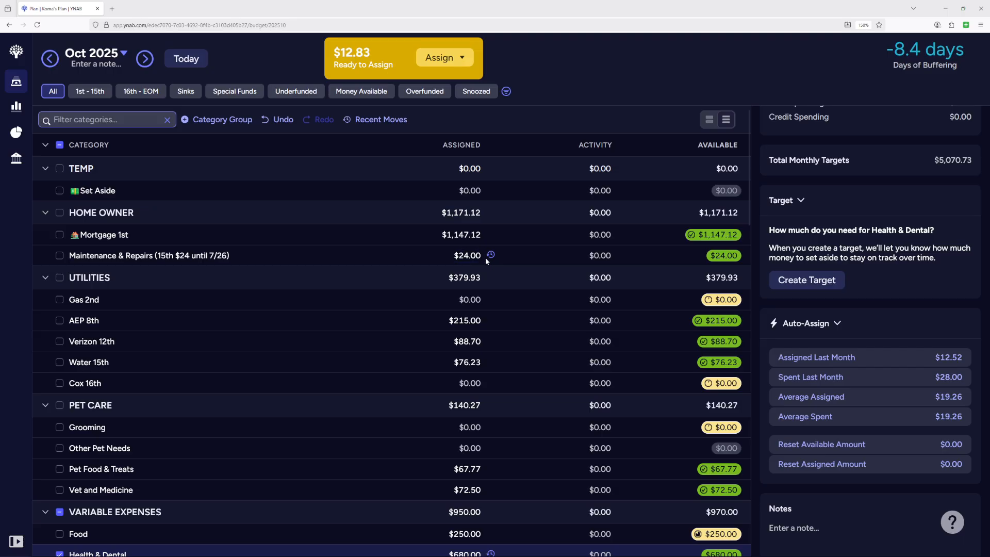
pyautogui.click(468, 297)
pyautogui.scroll(-7, 312, 422)
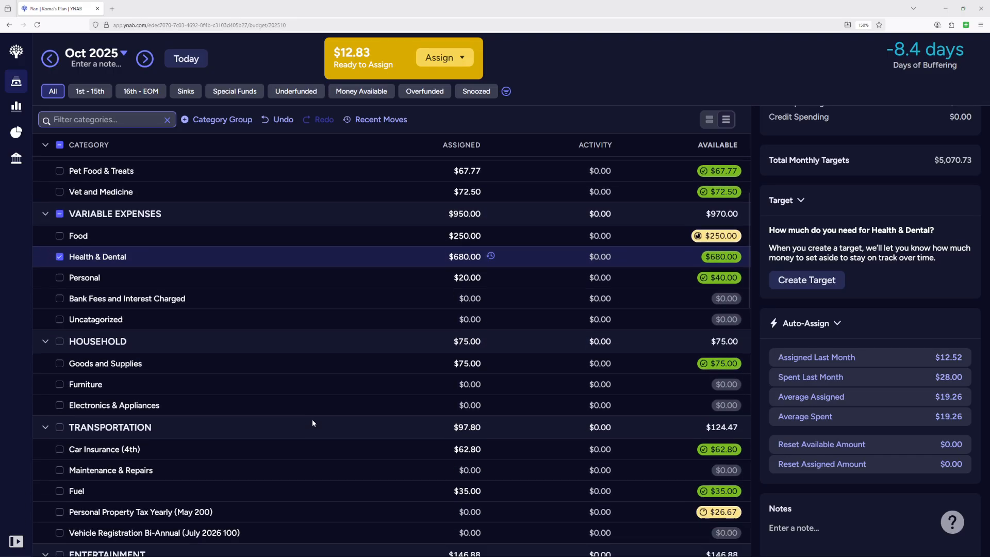
pyautogui.scroll(-3, 312, 423)
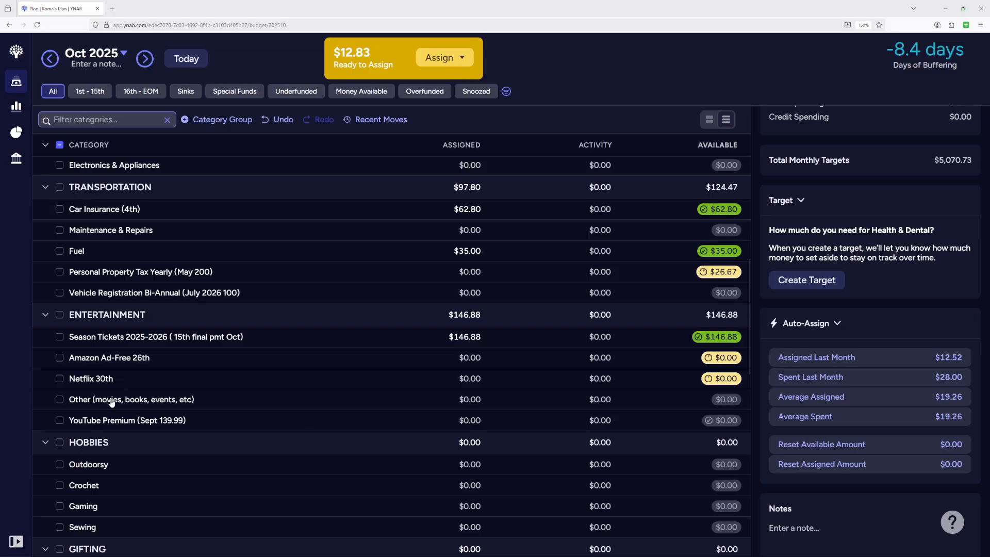
pyautogui.scroll(-5, 111, 402)
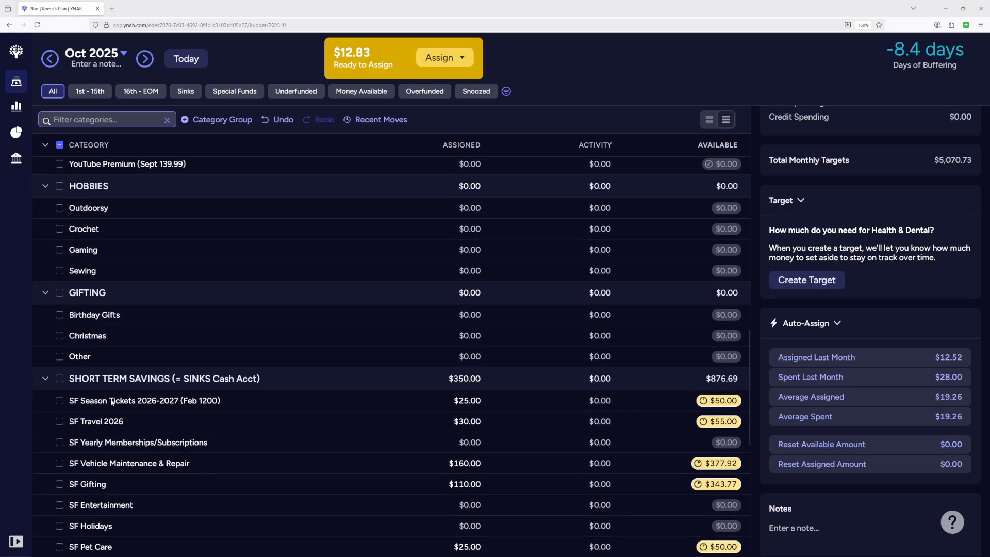
pyautogui.scroll(-1, 111, 403)
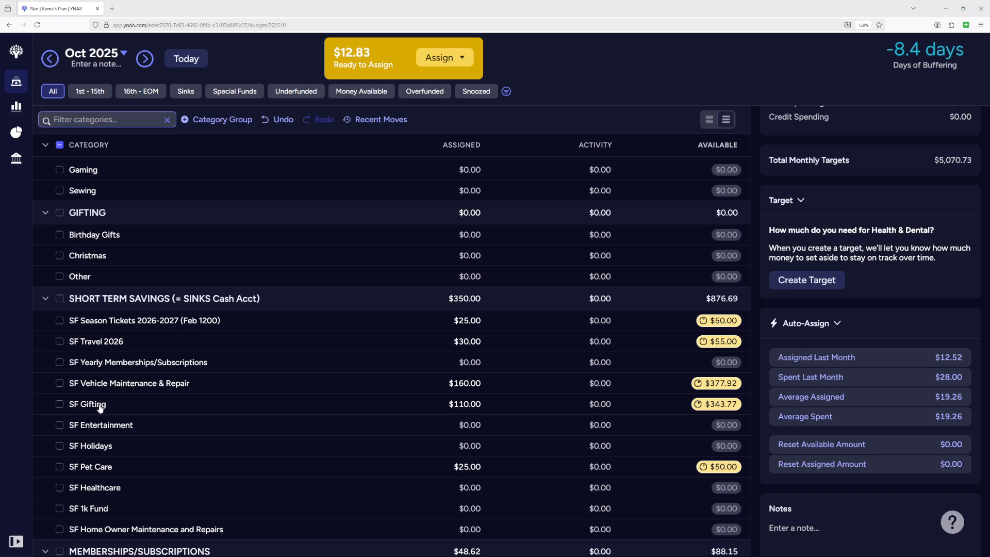
pyautogui.scroll(20, 241, 382)
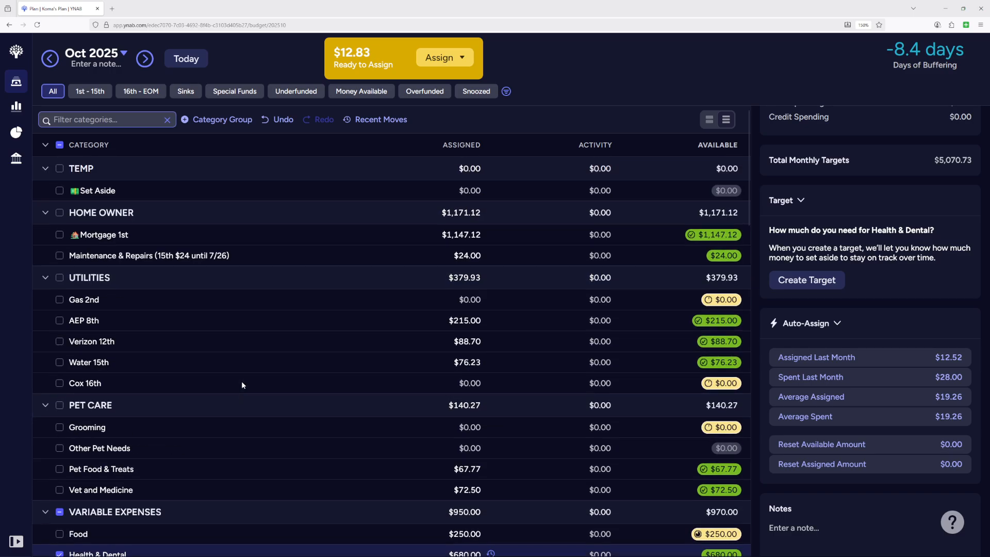
# Step: Assign the remaining $12.83 to the Set Aside category under TEMP
pyautogui.click(474, 191)
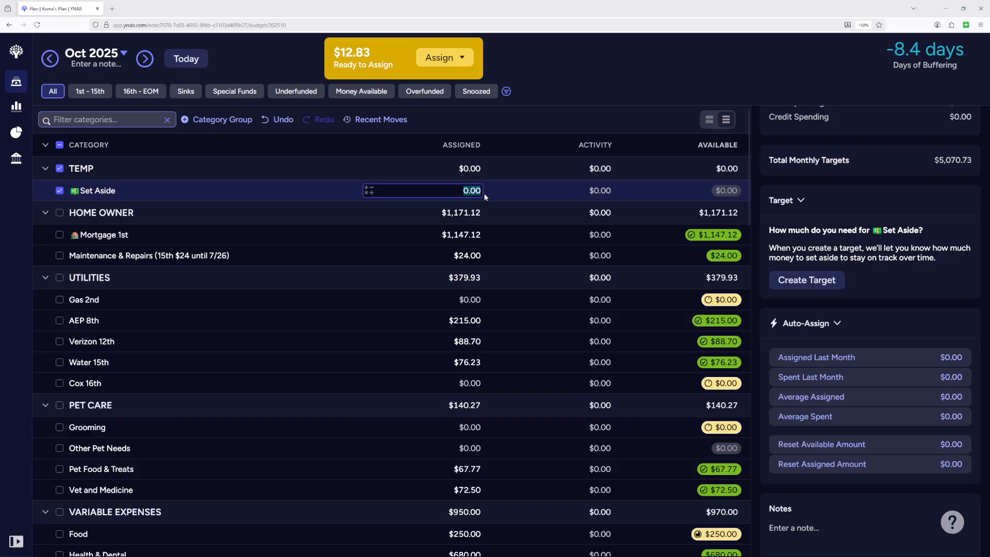
pyautogui.write('12.83')
pyautogui.press('Return')
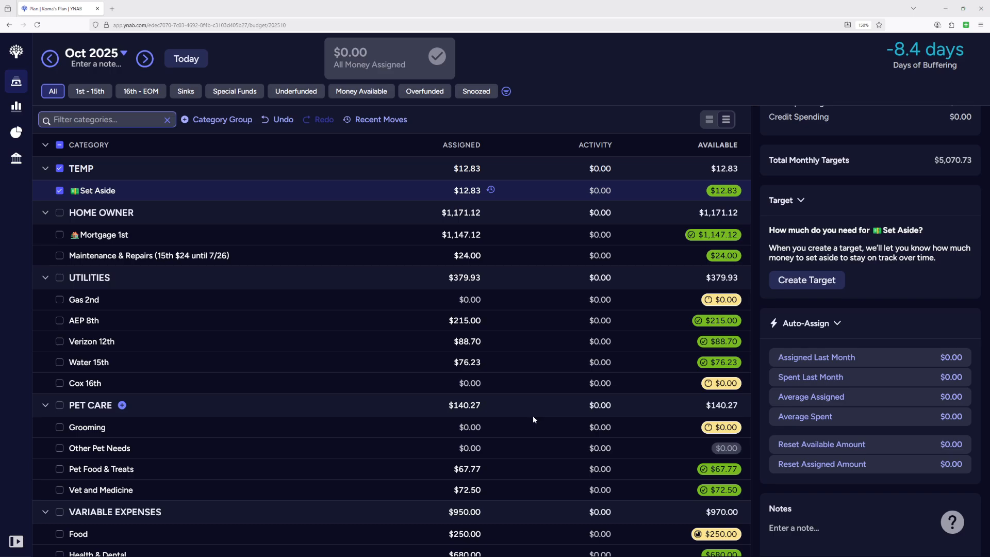
# Step: Reconcile the Curr Emp Optional Retirement Plan tracking account to a current balance of $88,875.02, creating the balance adjustment
pyautogui.click(16, 541)
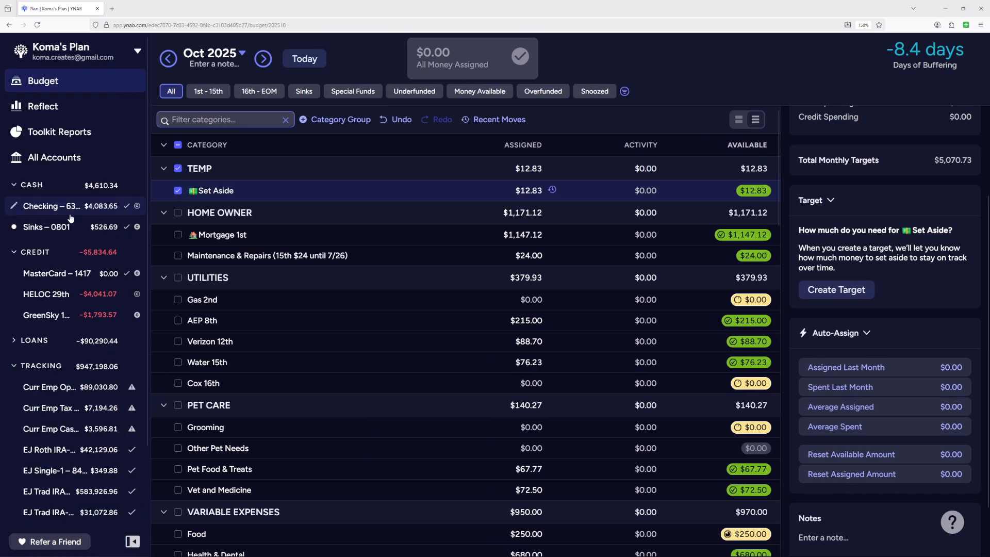
pyautogui.scroll(-2, 91, 355)
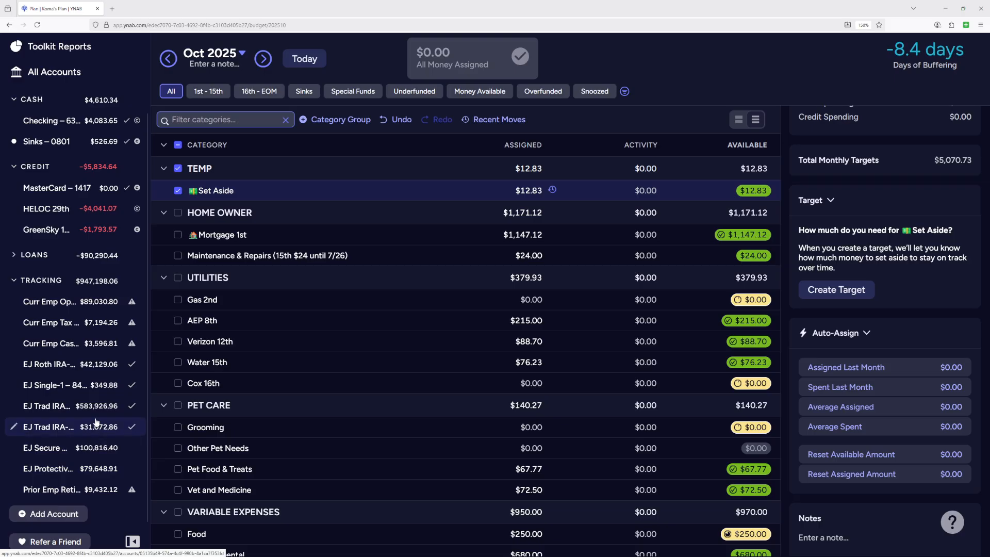
pyautogui.click(107, 304)
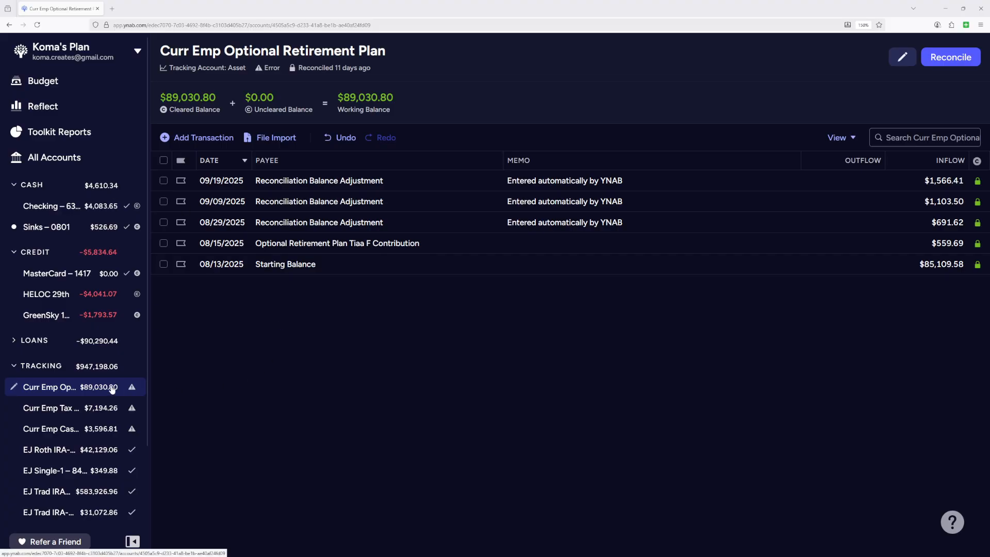
pyautogui.click(953, 60)
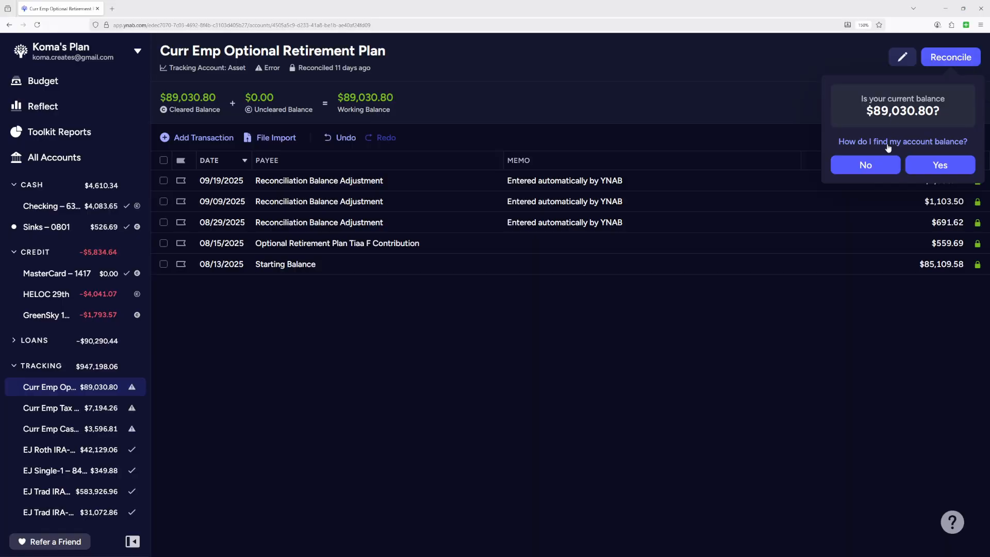
pyautogui.click(879, 169)
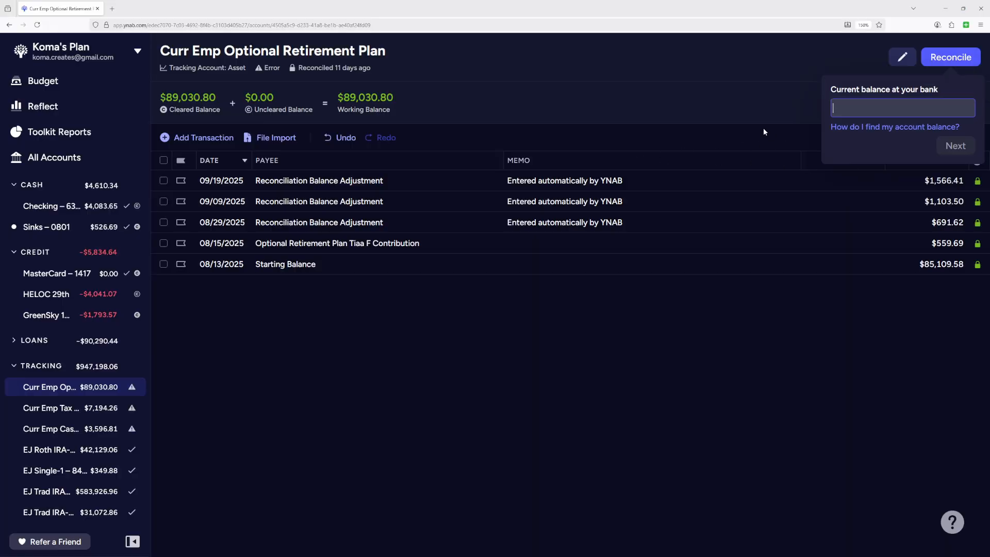
pyautogui.write('8887')
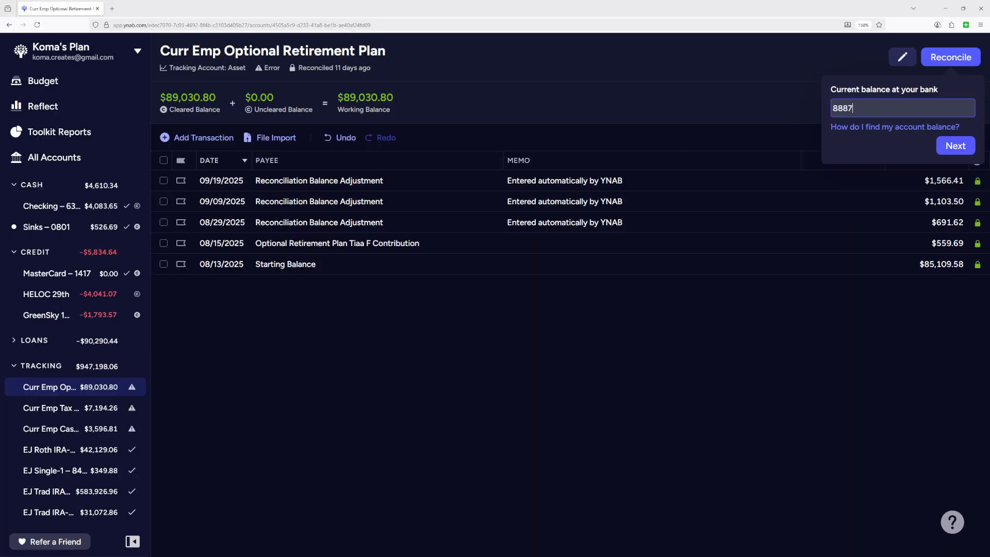
pyautogui.write('5.02')
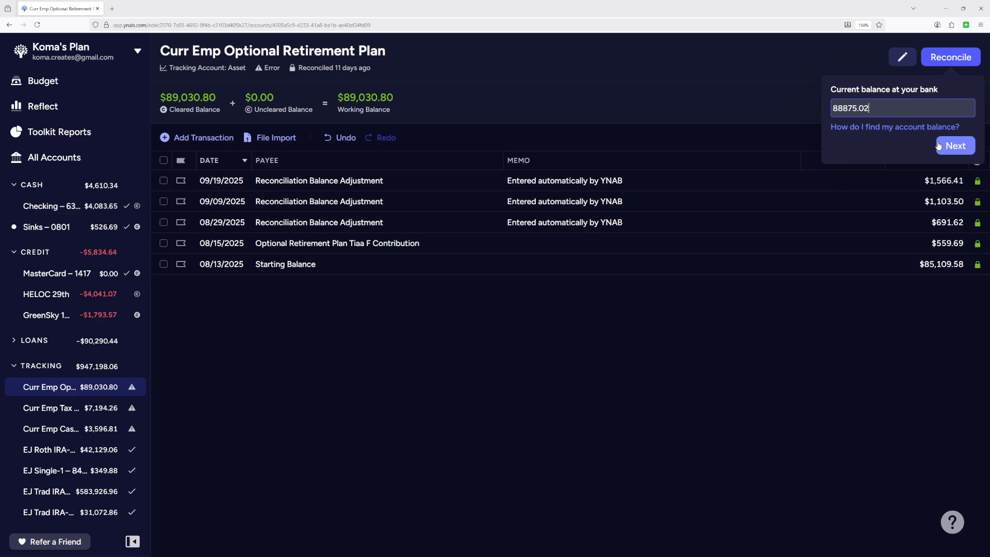
pyautogui.click(954, 146)
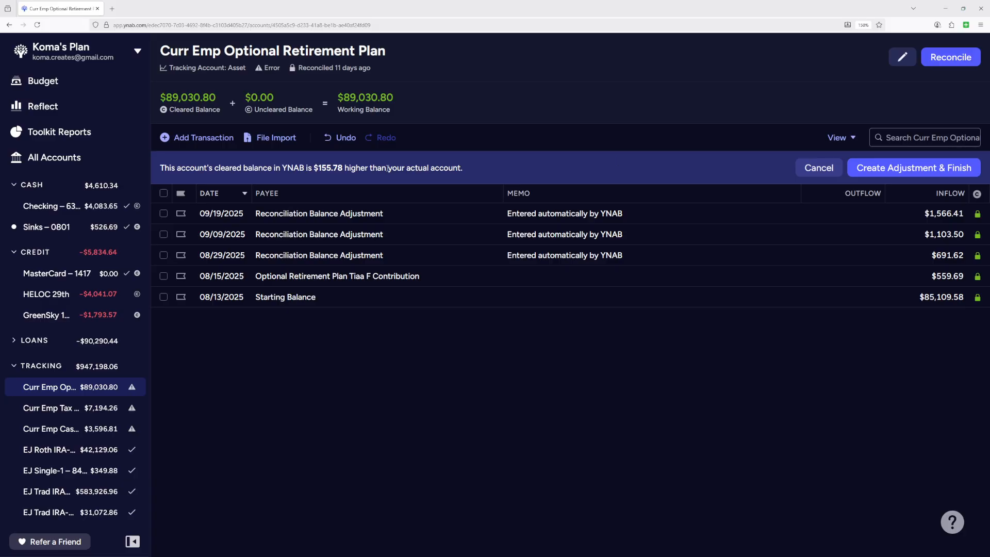
pyautogui.click(913, 175)
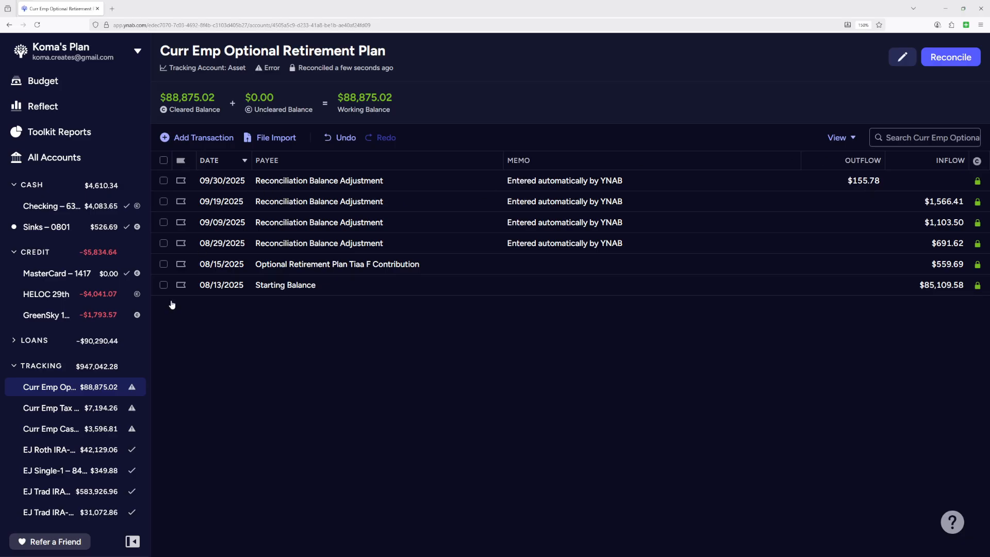
# Step: Reconcile the Curr Emp Tax Deferred Annuity Plan account to a current balance of $7,181.67, creating the balance adjustment
pyautogui.click(54, 407)
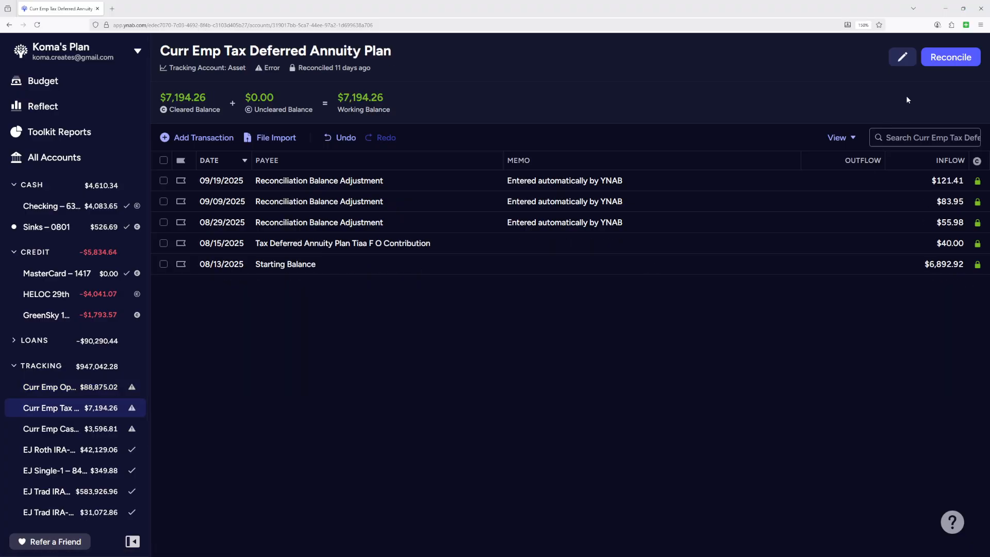
pyautogui.click(946, 57)
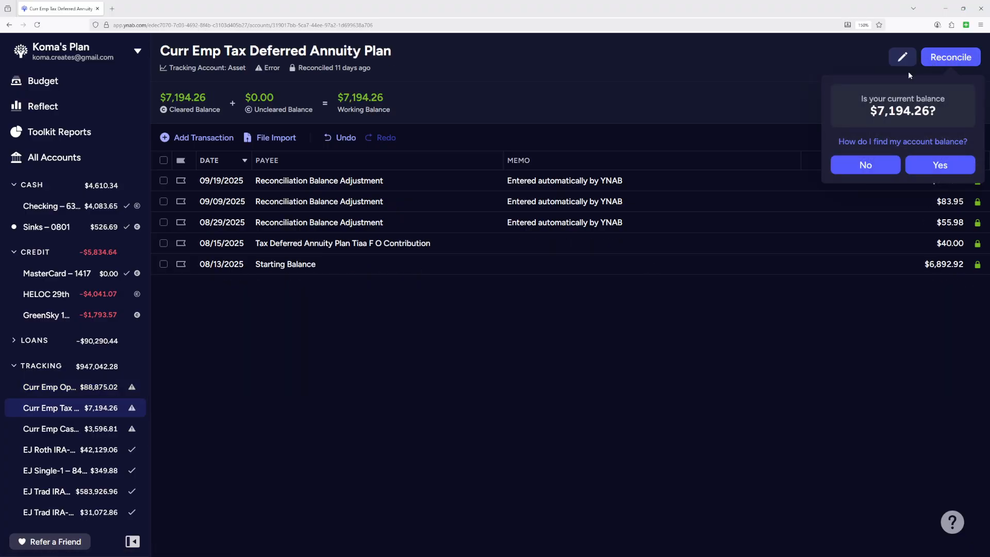
pyautogui.click(866, 166)
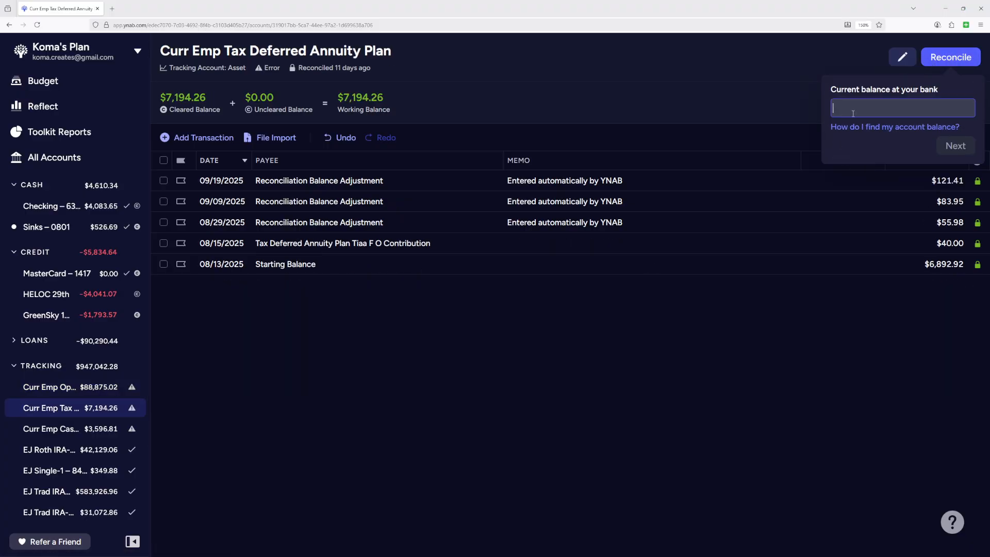
pyautogui.write('7181.67')
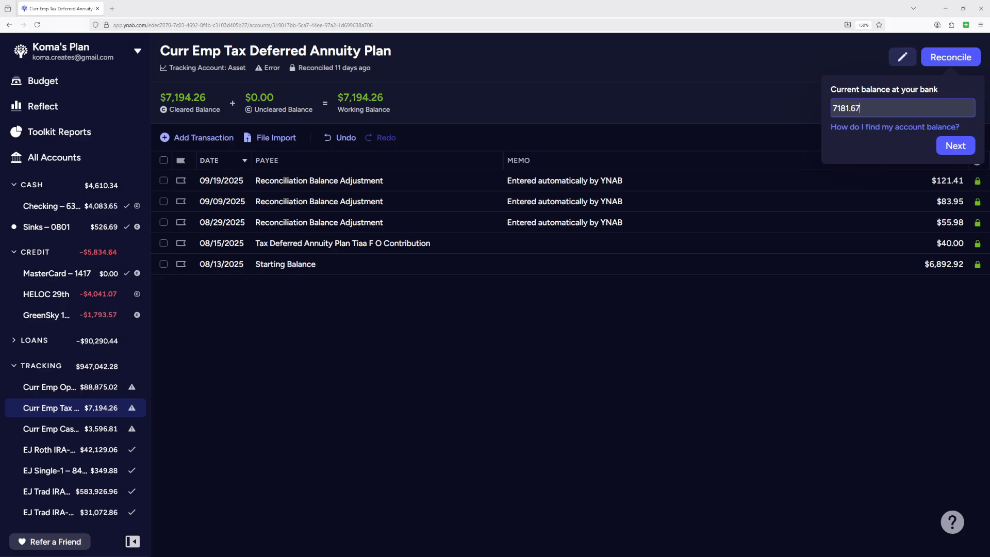
pyautogui.click(955, 146)
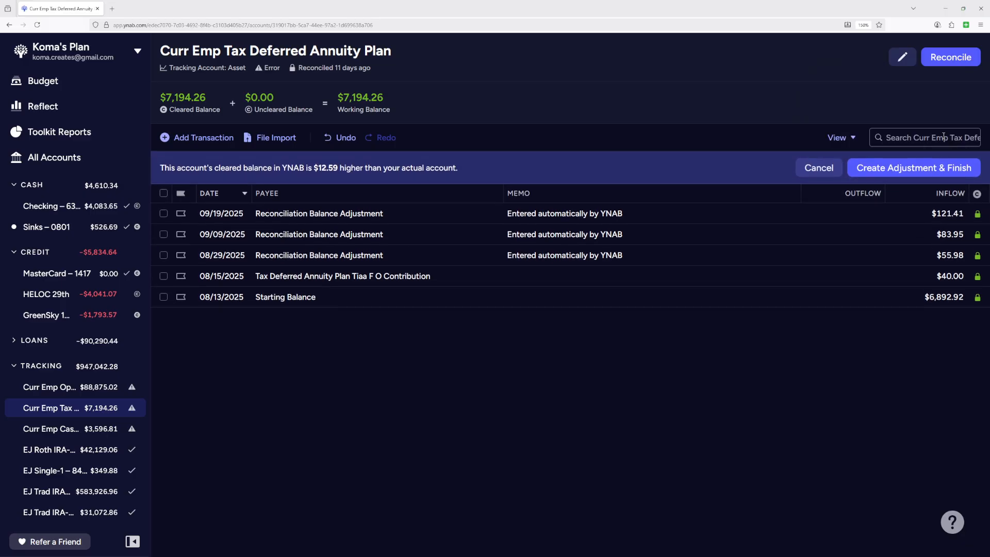
pyautogui.click(922, 170)
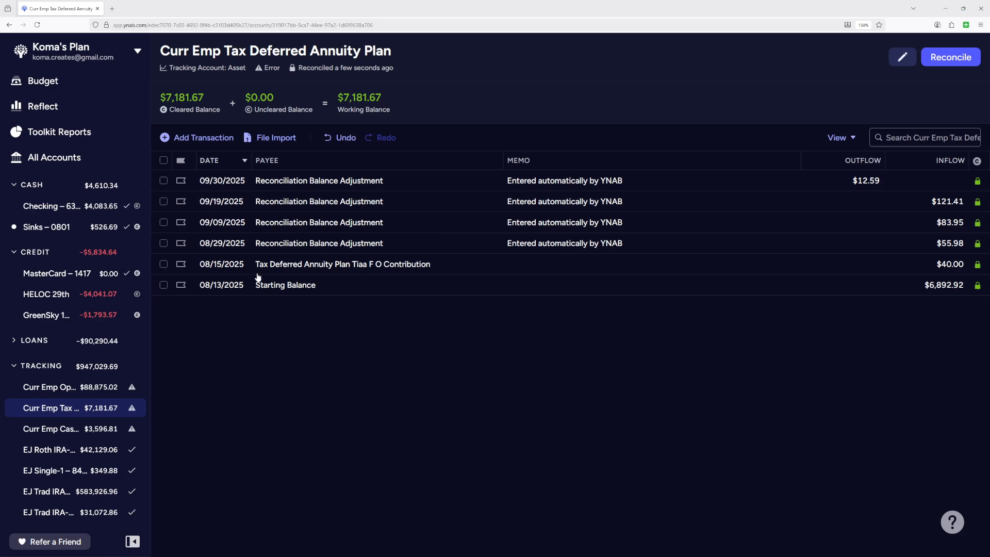
# Step: Reconcile the Curr Emp Cash Match Plan account to a current balance of $3,590.51, creating the balance adjustment
pyautogui.click(45, 429)
pyautogui.click(950, 57)
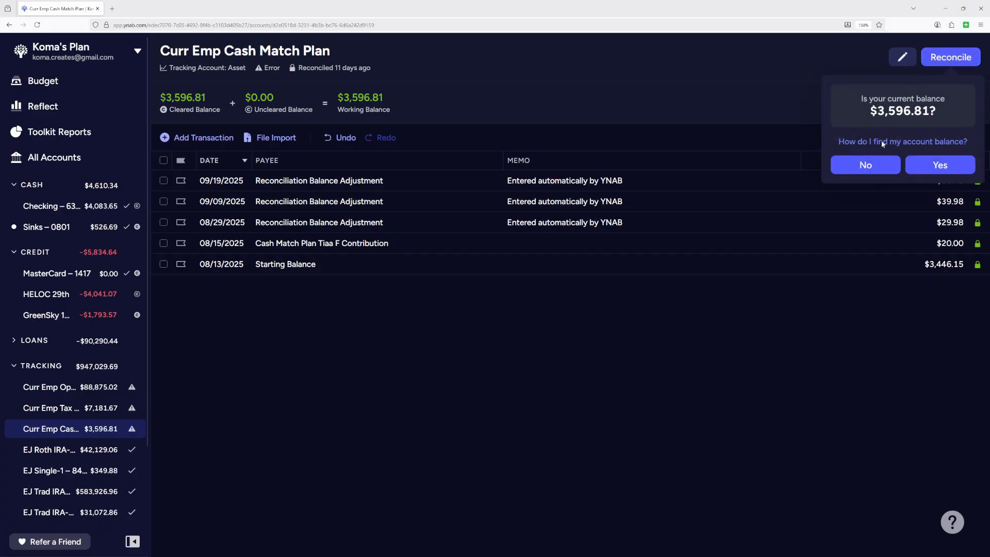
pyautogui.click(879, 164)
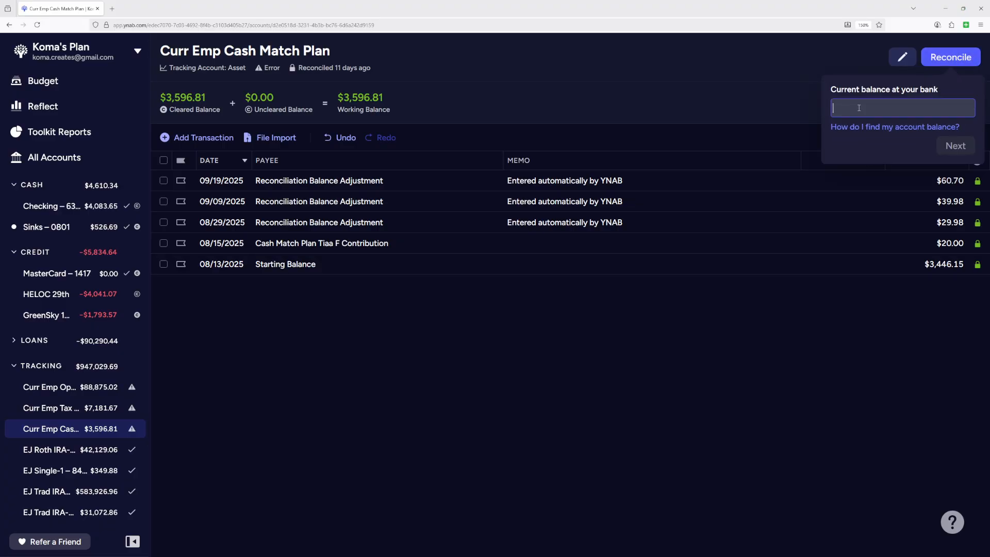
pyautogui.write('3590.51')
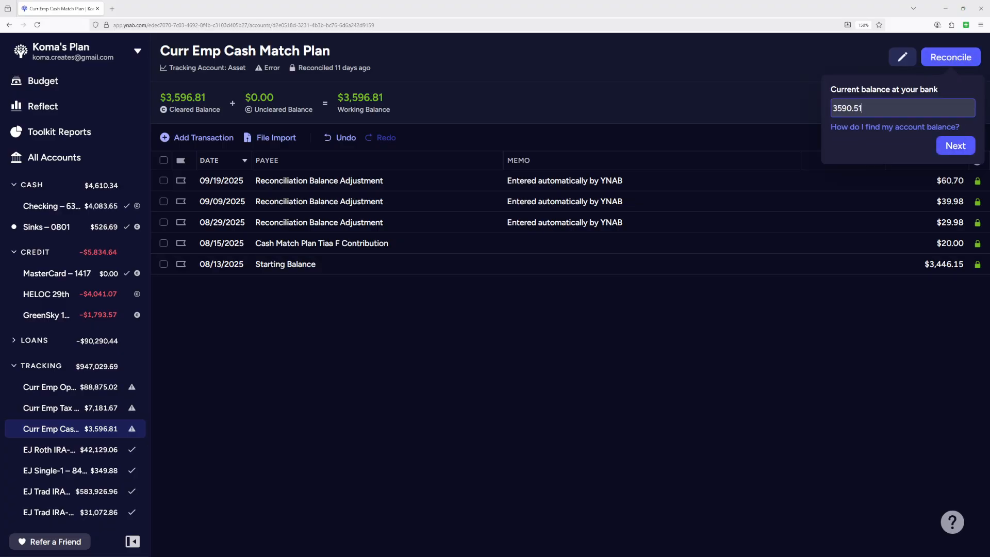
pyautogui.click(953, 148)
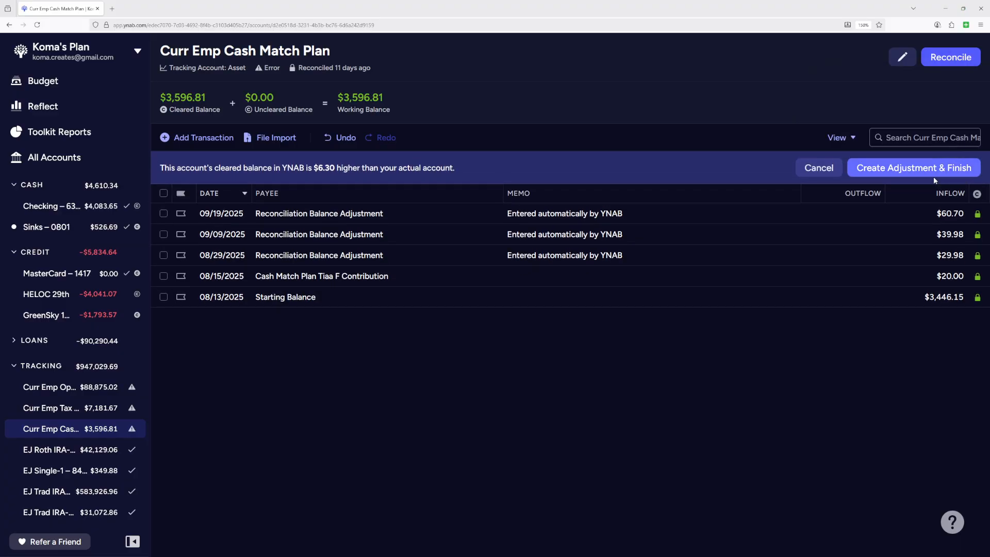
pyautogui.click(912, 170)
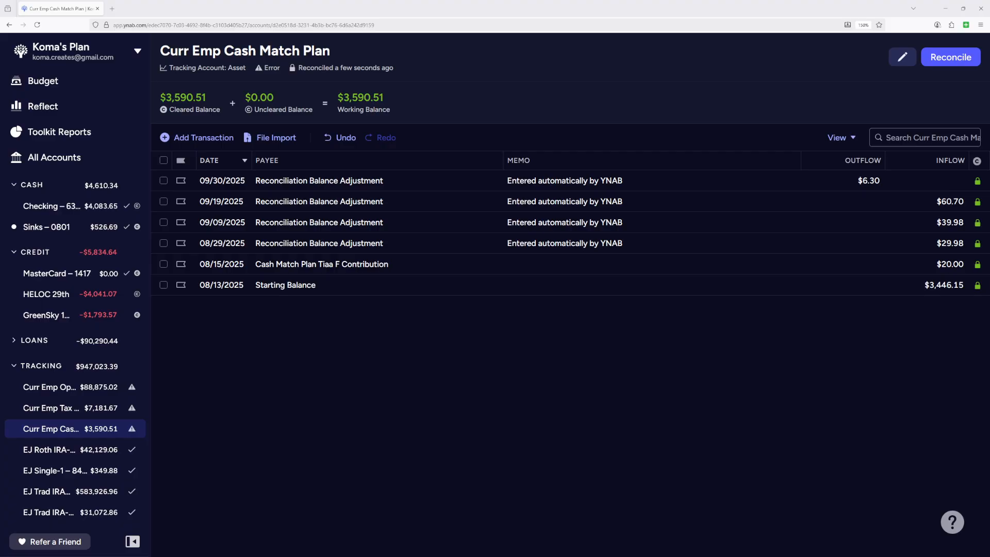
# Step: Reconcile the EJ Roth IRA-1 tracking account to a current balance of $42,041.31, creating the balance adjustment
pyautogui.click(53, 454)
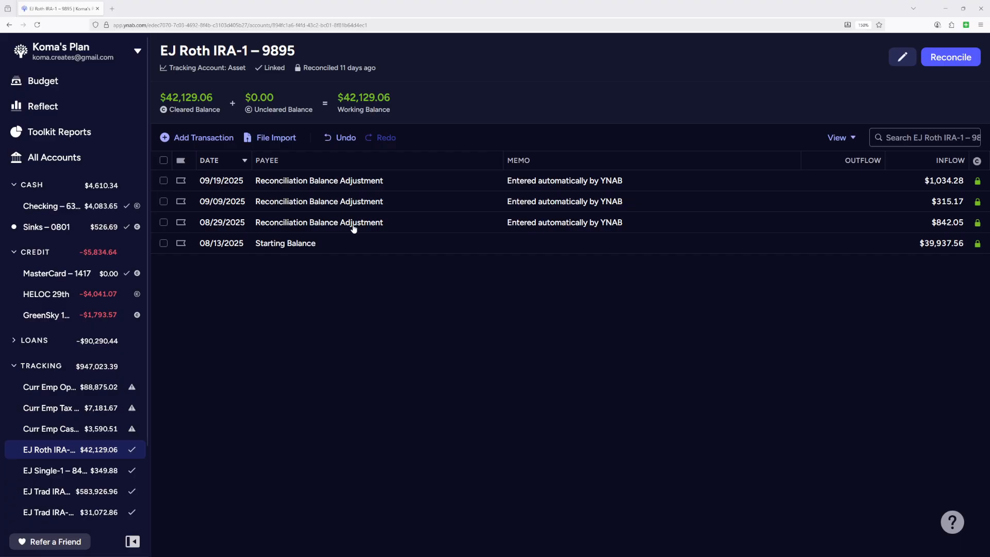
pyautogui.click(944, 59)
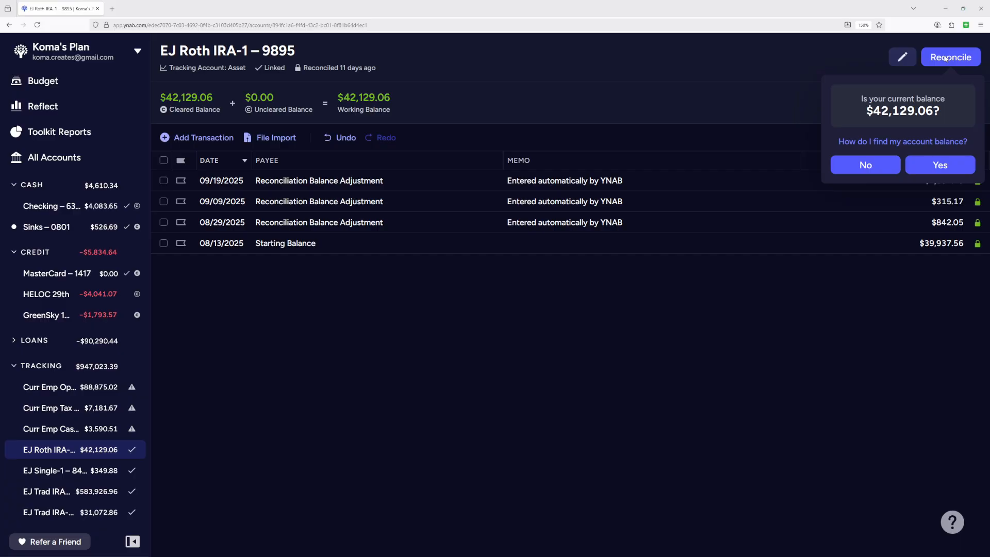
pyautogui.click(875, 164)
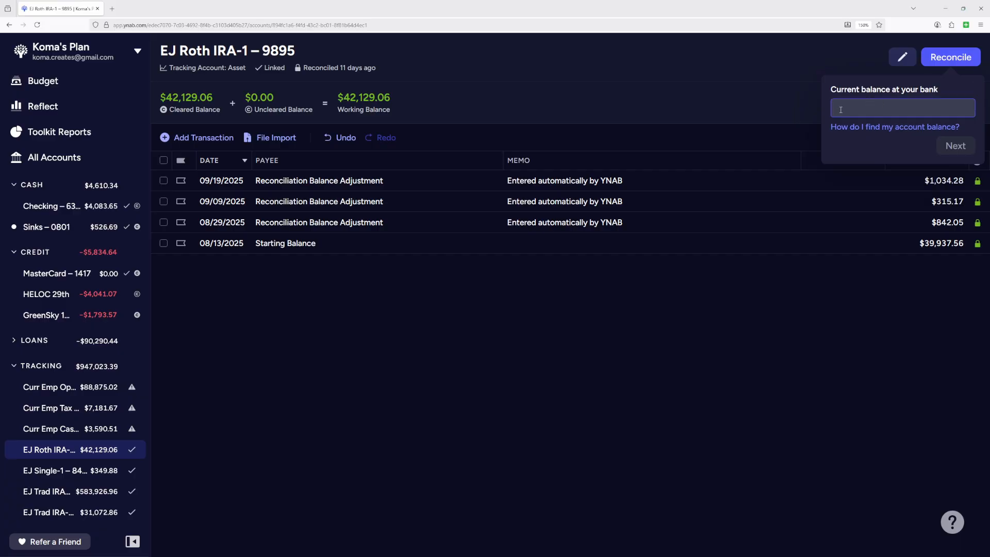
pyautogui.write('420')
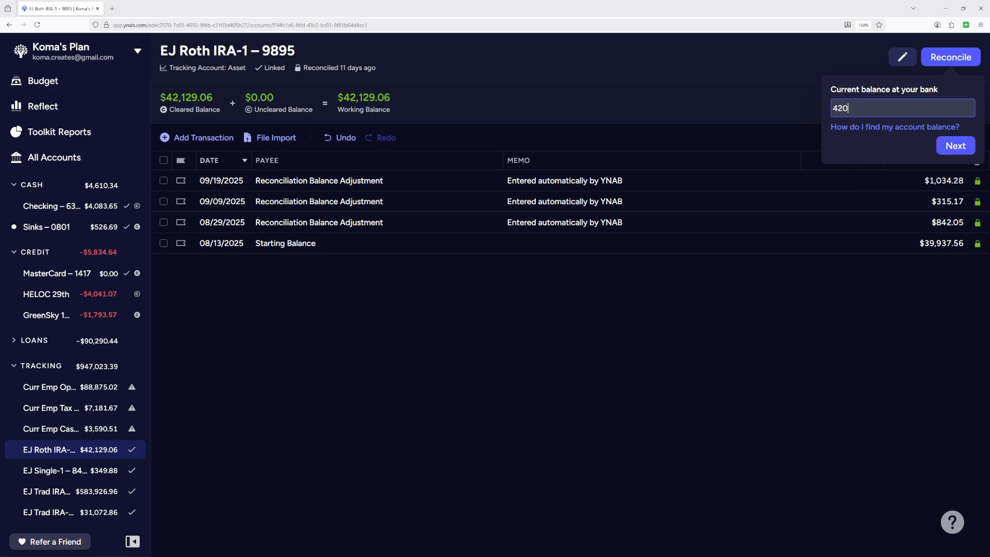
pyautogui.write('41.31')
pyautogui.click(955, 145)
pyautogui.click(895, 166)
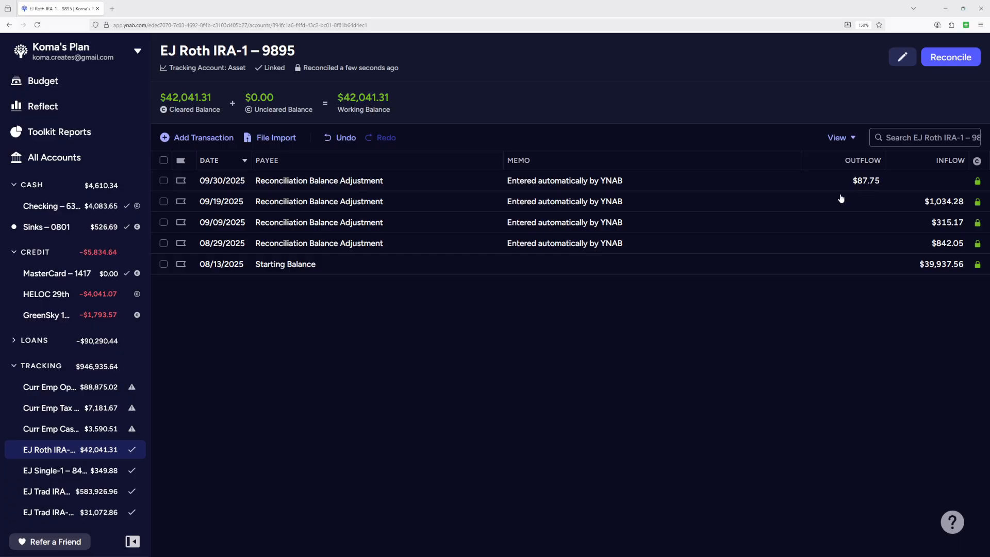
# Step: Reconcile the EJ Single-1 tracking account to a current balance of $350.11, creating the balance adjustment
pyautogui.click(75, 475)
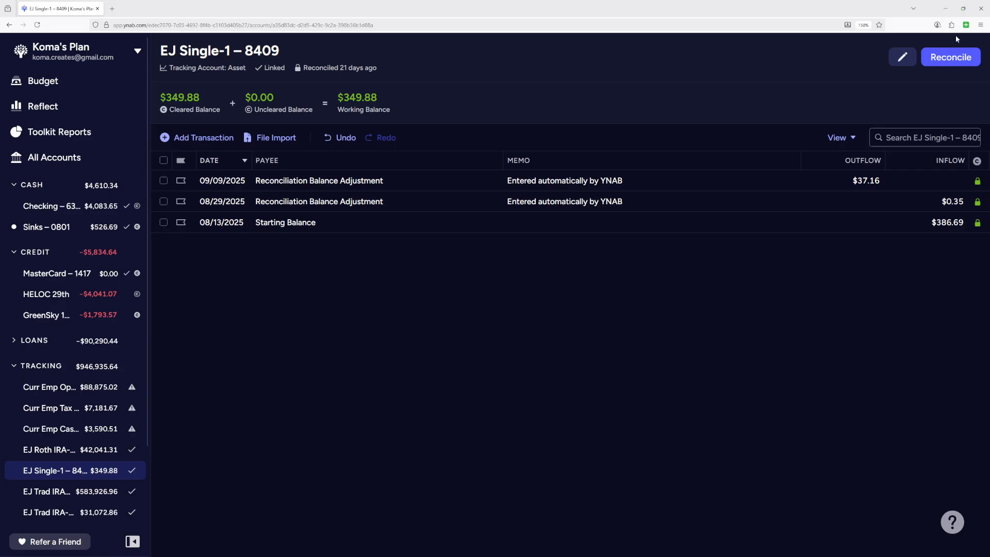
pyautogui.click(951, 64)
pyautogui.click(884, 167)
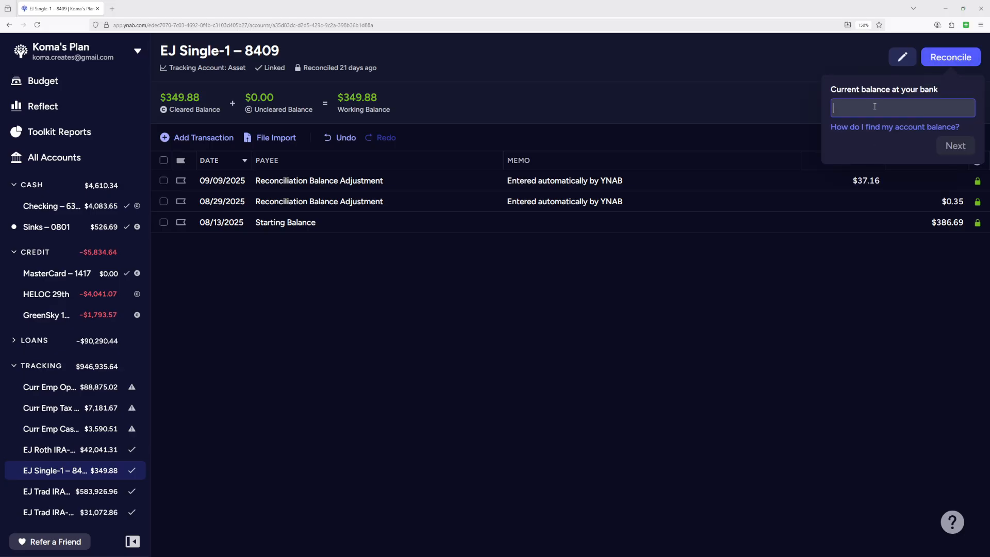
pyautogui.write('350.11')
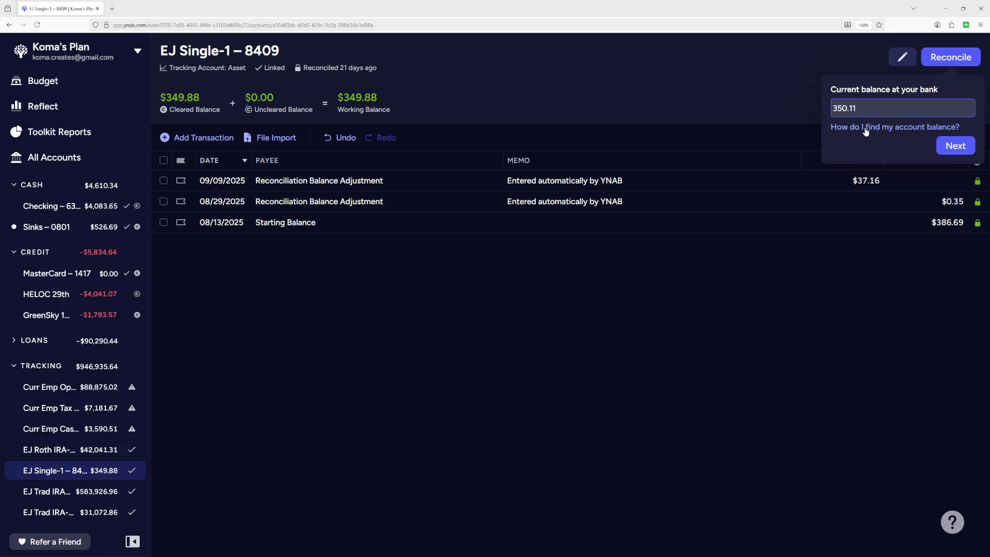
pyautogui.click(955, 146)
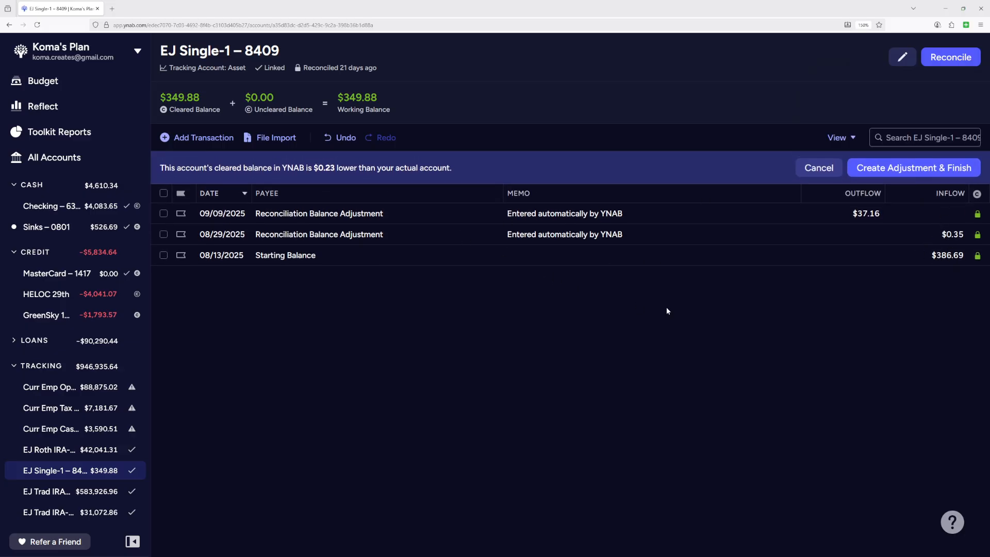
pyautogui.click(910, 168)
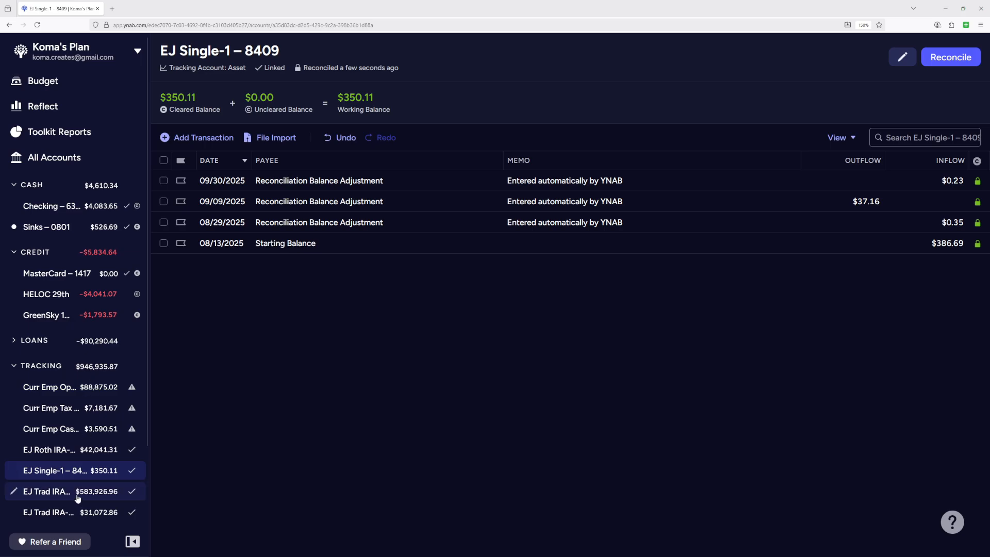
# Step: Reconcile the first EJ Trad IRA account in the tracking list to a current balance of $583,097.74, creating the balance adjustment
pyautogui.scroll(-2, 82, 453)
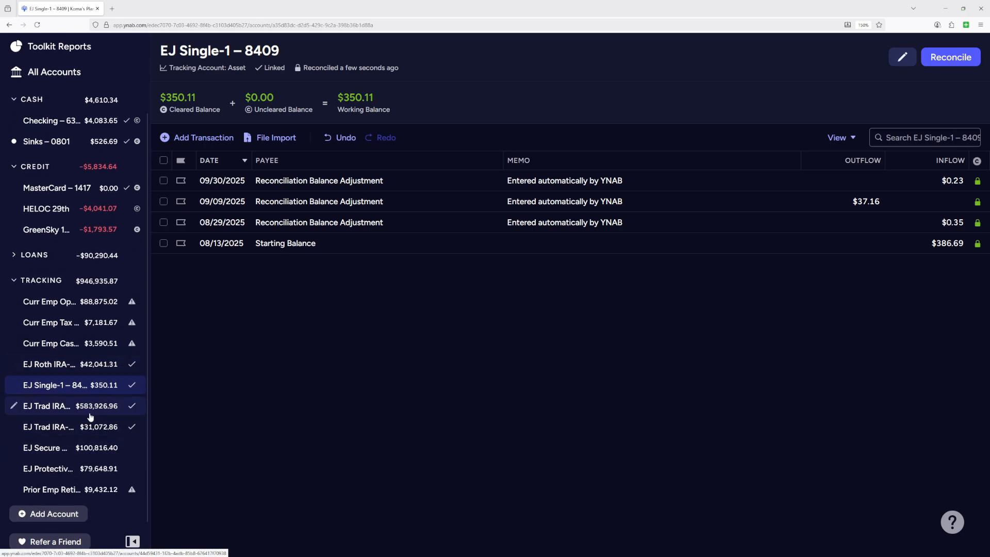
pyautogui.click(114, 402)
pyautogui.click(935, 65)
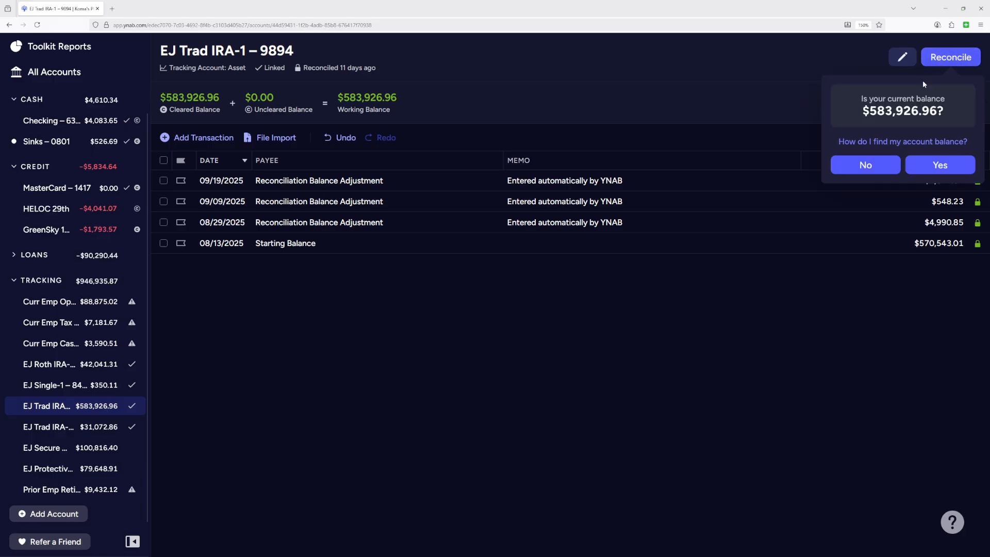
pyautogui.click(876, 166)
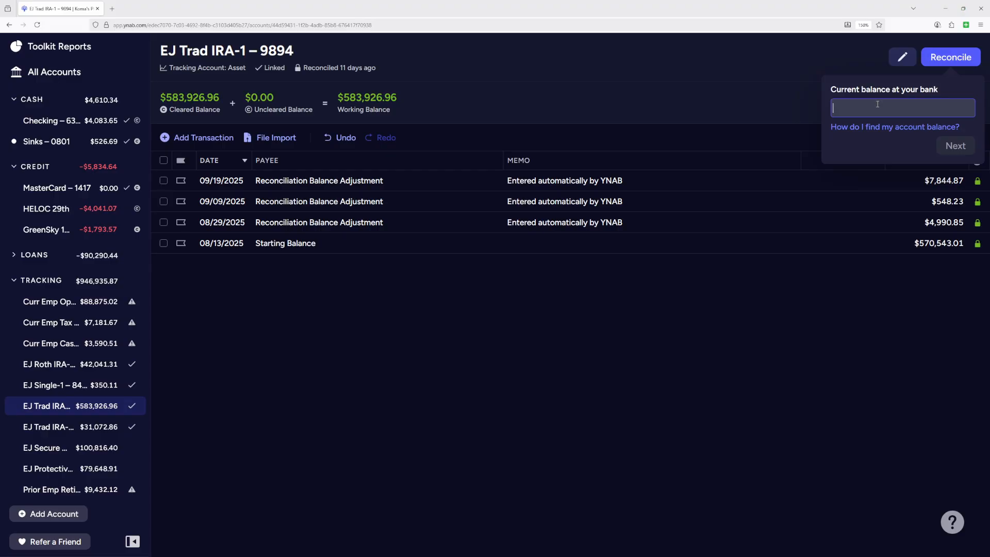
pyautogui.write('583.097.74')
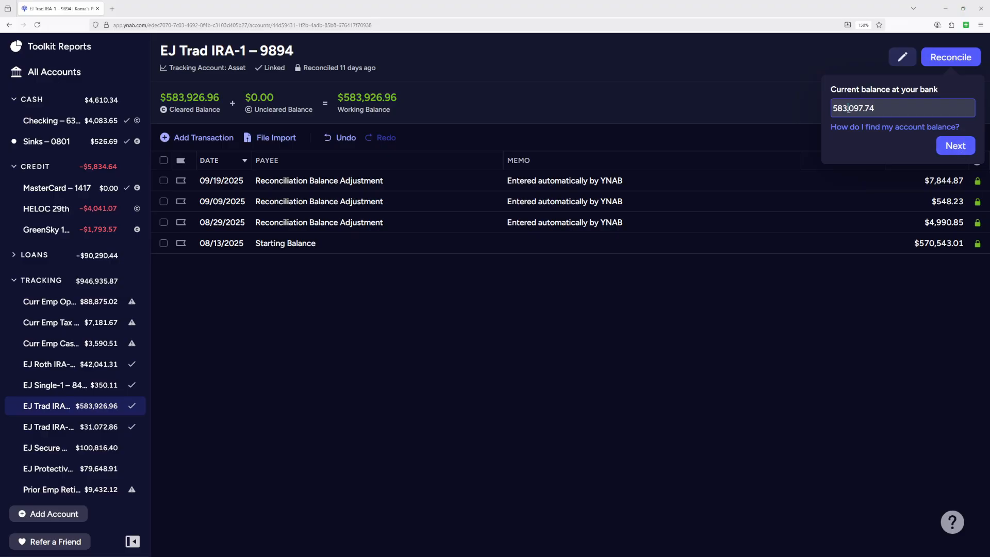
pyautogui.click(955, 146)
pyautogui.click(903, 168)
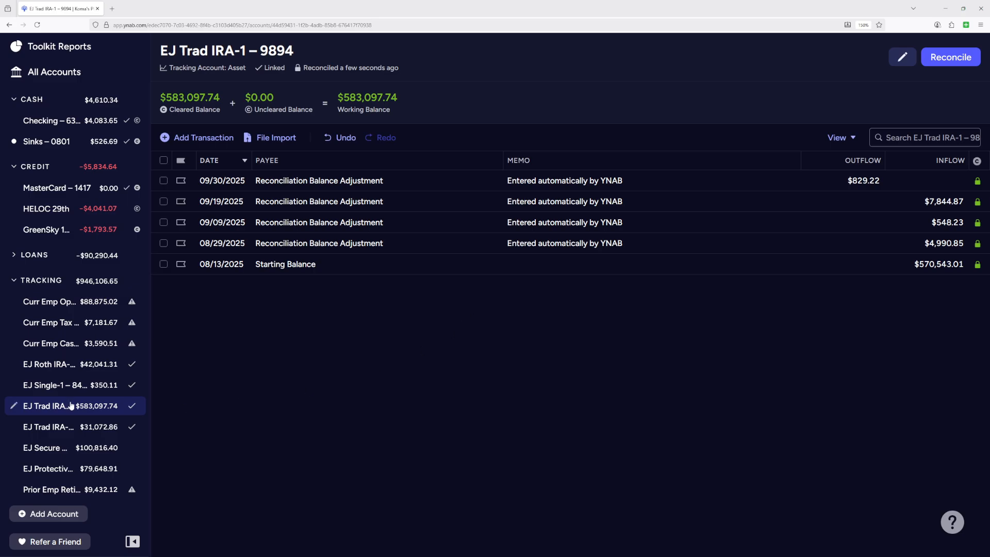
# Step: Reconcile the EJ Trad IRA-2 tracking account to a current balance of $31,054.26, creating the balance adjustment
pyautogui.click(58, 427)
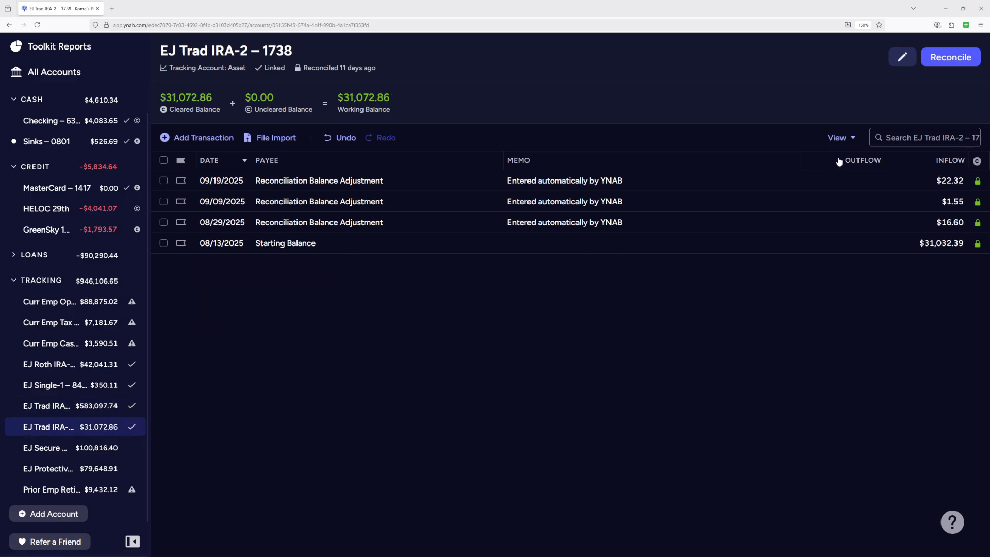
pyautogui.click(968, 61)
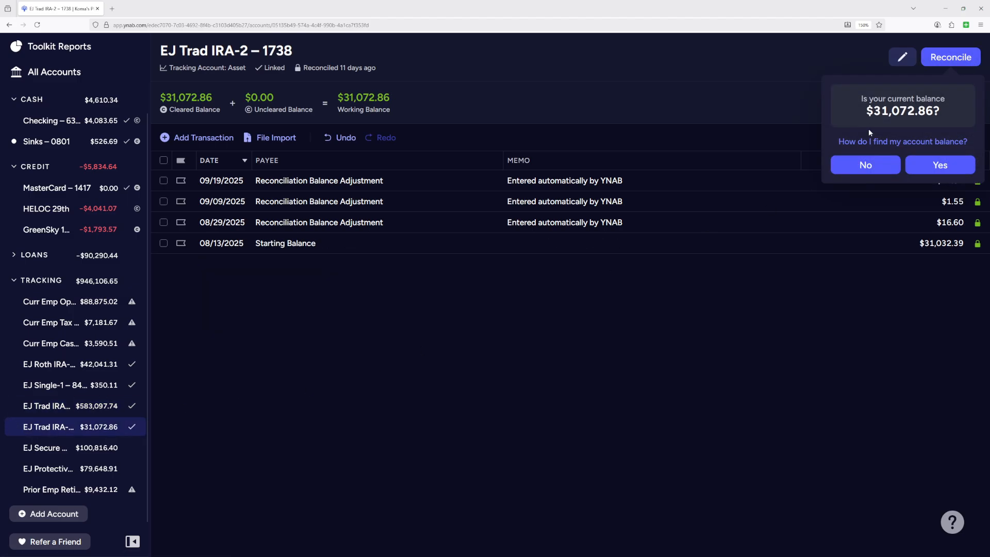
pyautogui.click(866, 164)
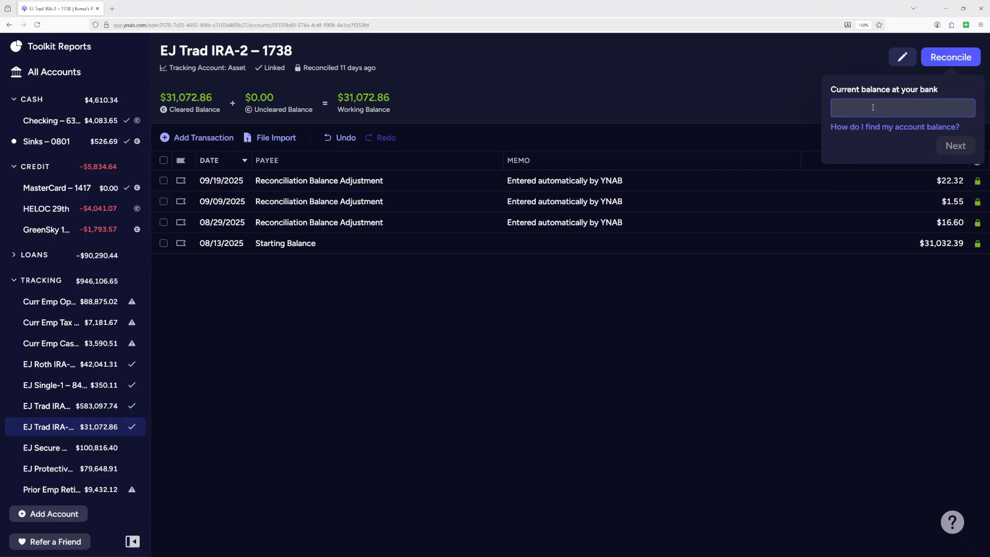
pyautogui.write('31054.26')
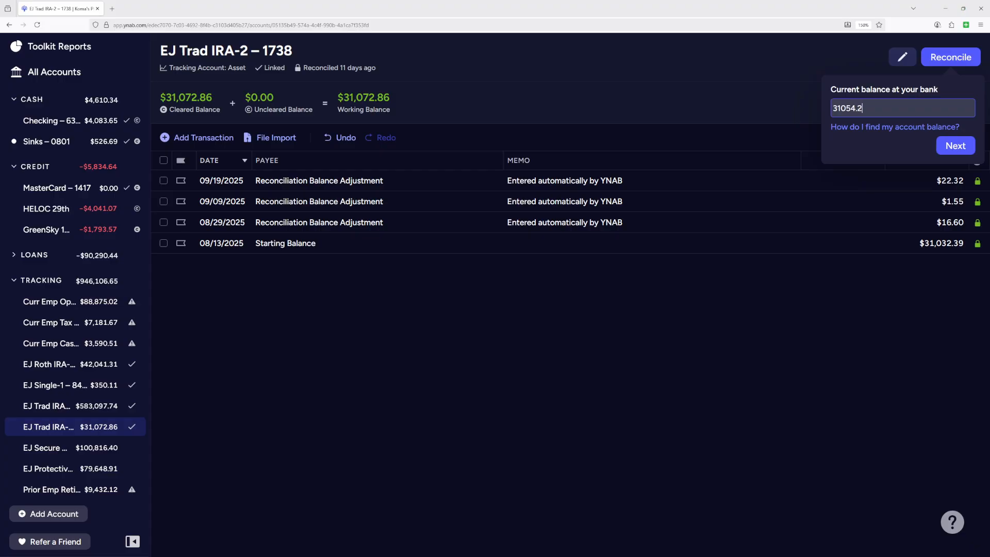
pyautogui.click(955, 147)
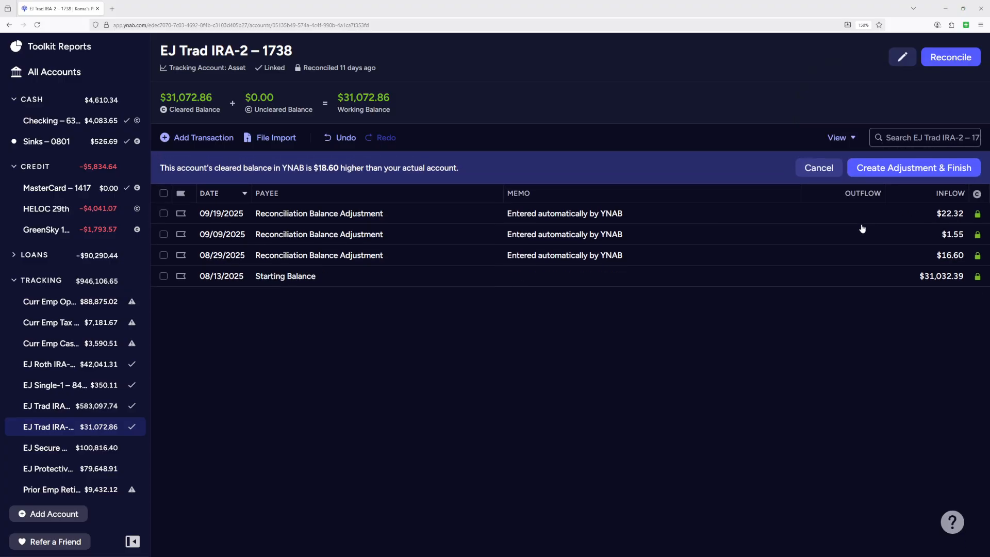
pyautogui.click(891, 162)
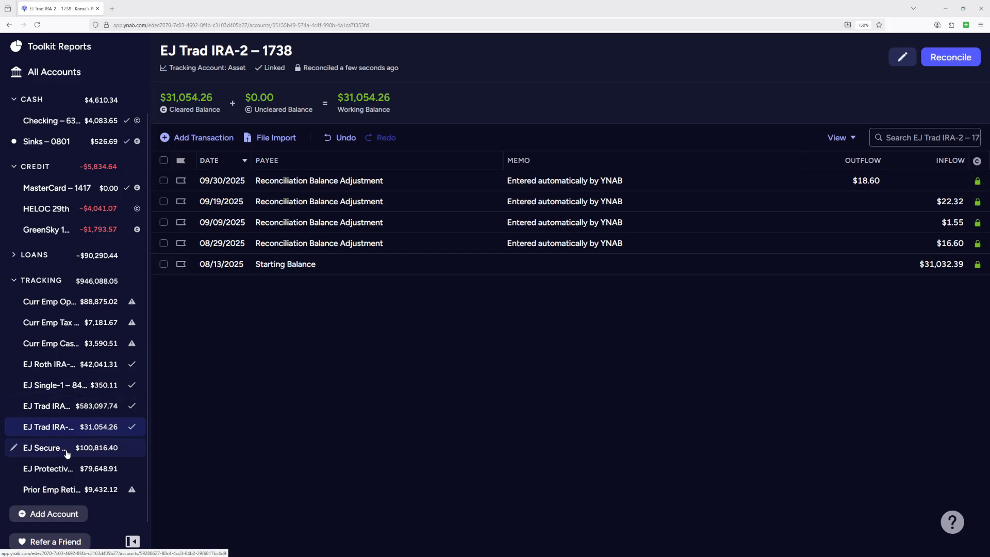
# Step: Reconcile the EJ Secure Growth Annuity account to a current balance of $100,971.98, creating the balance adjustment
pyautogui.click(50, 448)
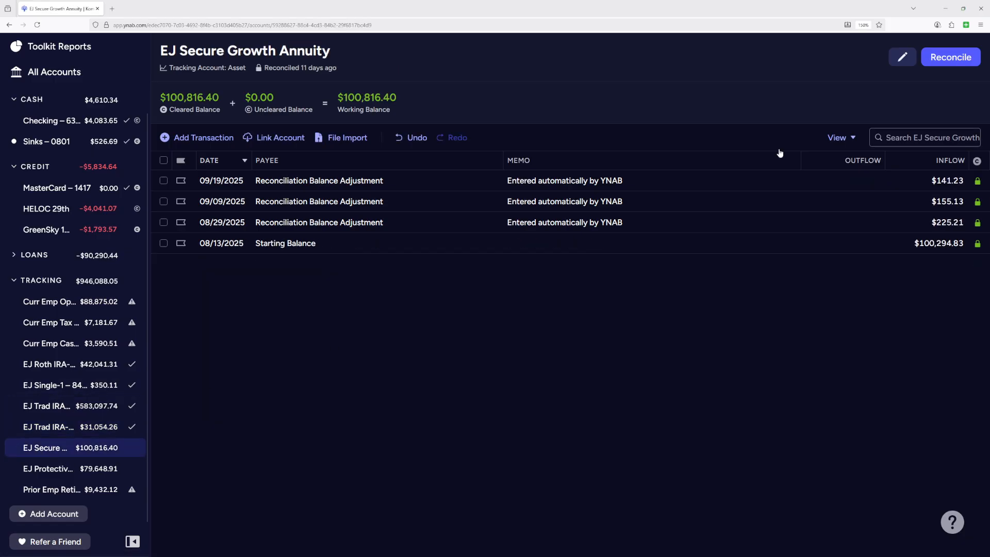
pyautogui.click(950, 56)
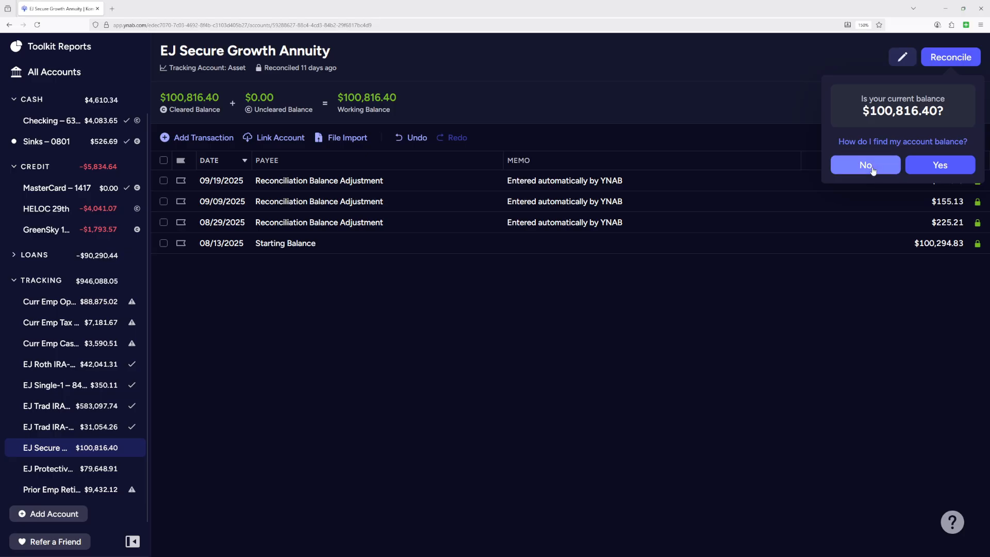
pyautogui.click(872, 170)
pyautogui.write('100971.98')
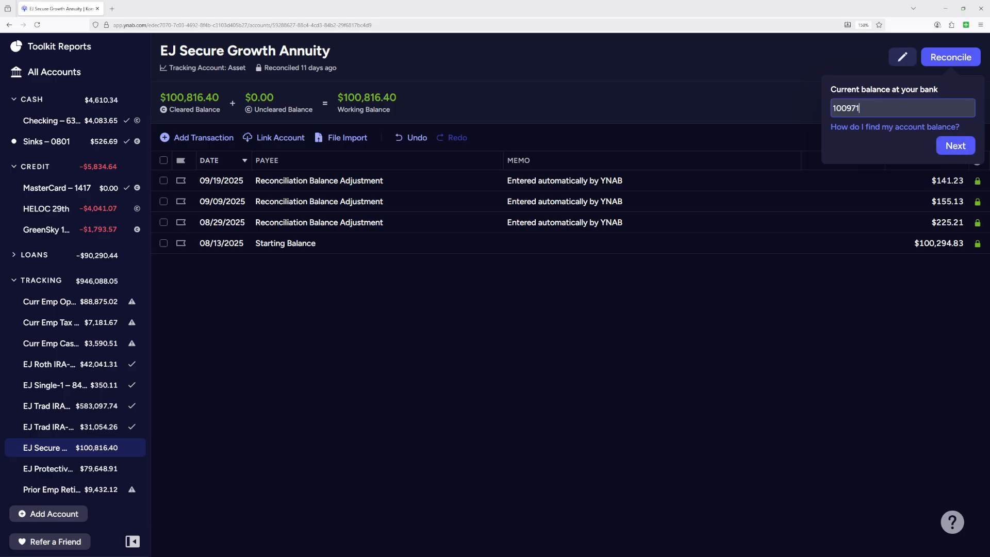
pyautogui.click(955, 146)
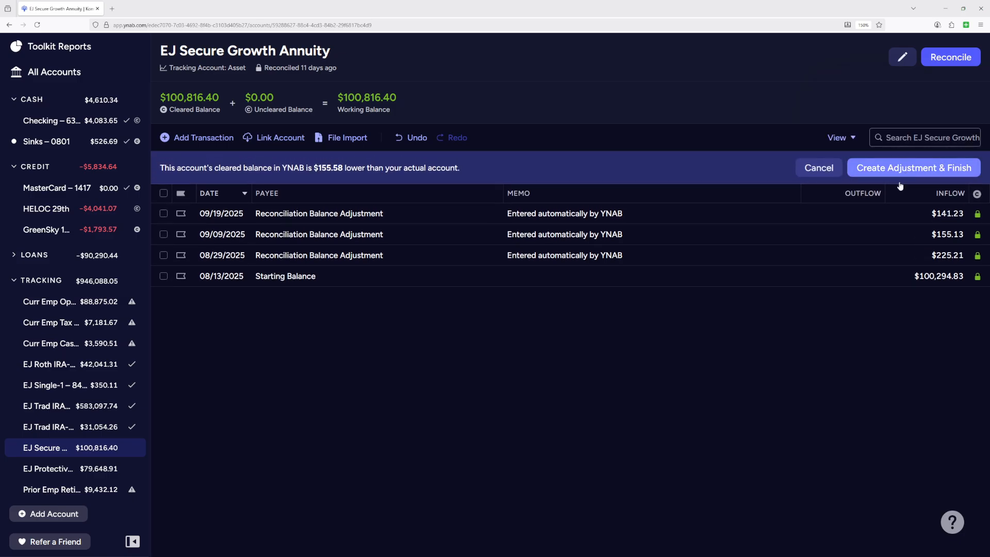
pyautogui.click(907, 170)
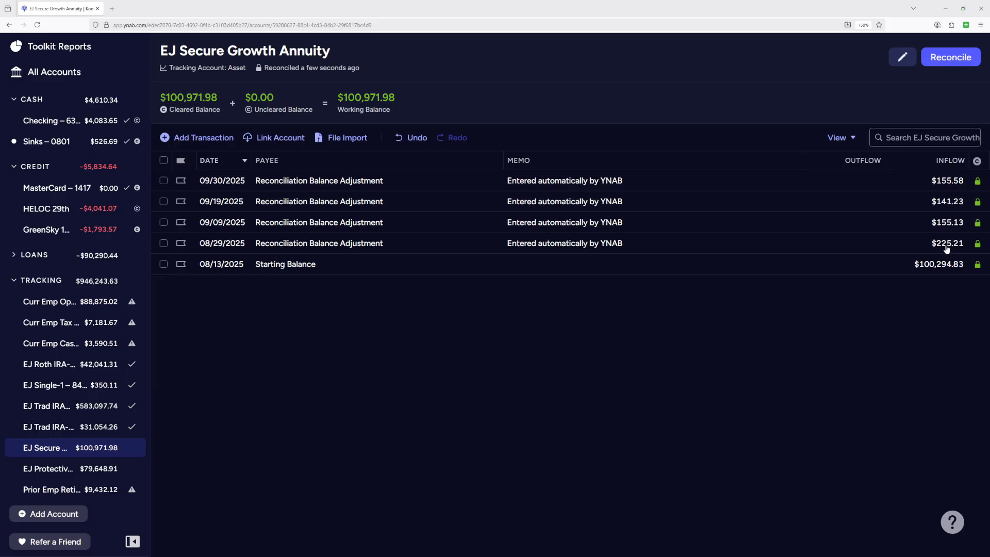
# Step: Reconcile the EJ Protective Secure Saver account to a current balance of $79,771.83, creating the balance adjustment
pyautogui.click(46, 468)
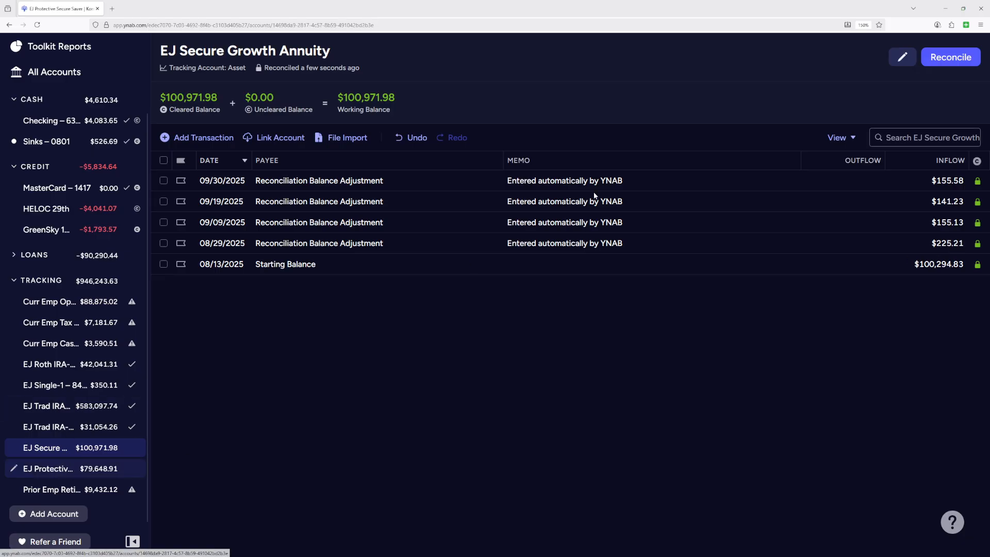
pyautogui.click(945, 58)
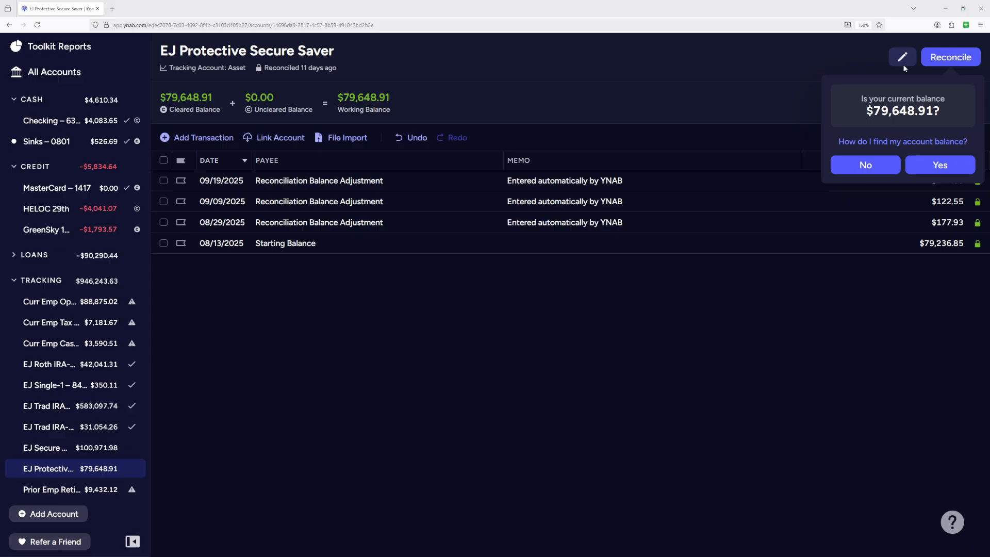
pyautogui.click(865, 164)
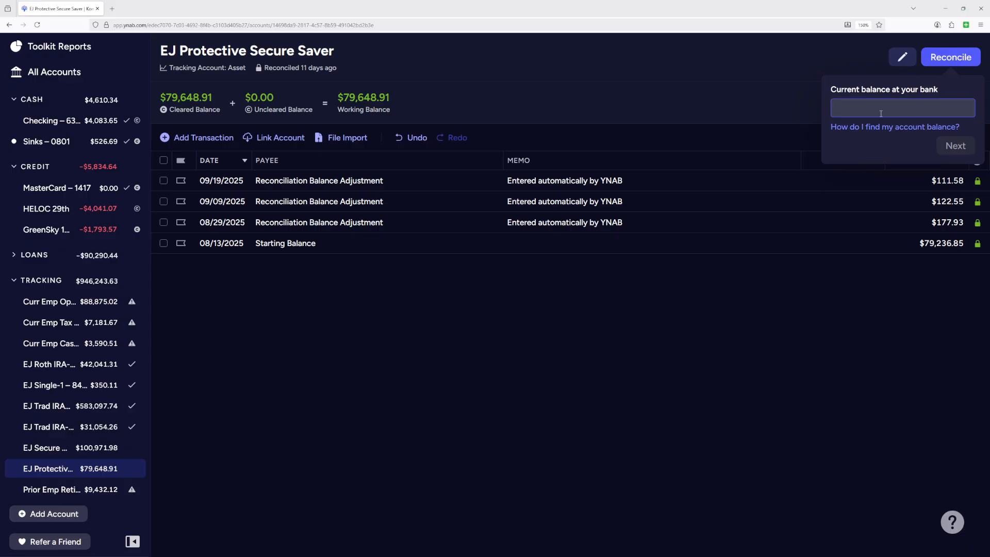
pyautogui.write('79771.83')
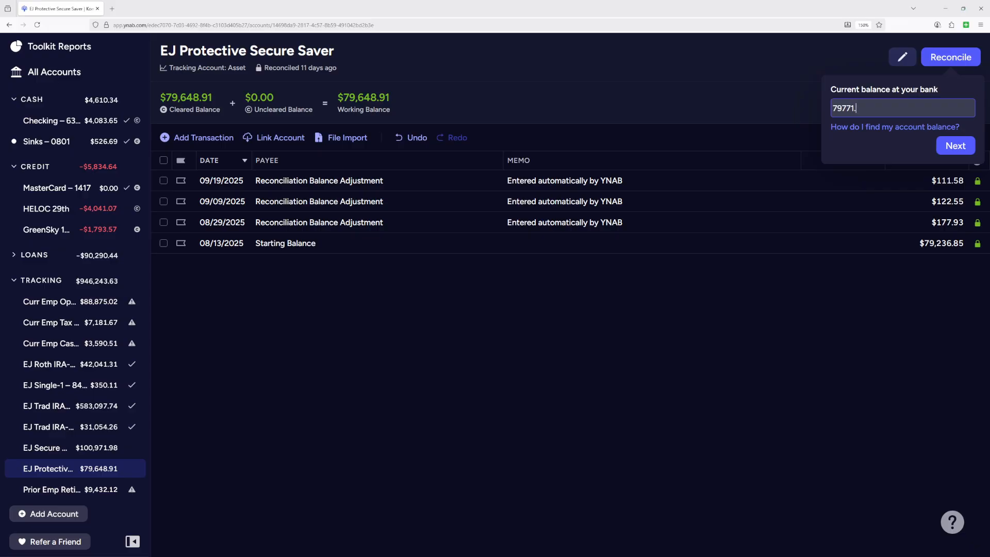
pyautogui.click(957, 147)
pyautogui.click(928, 169)
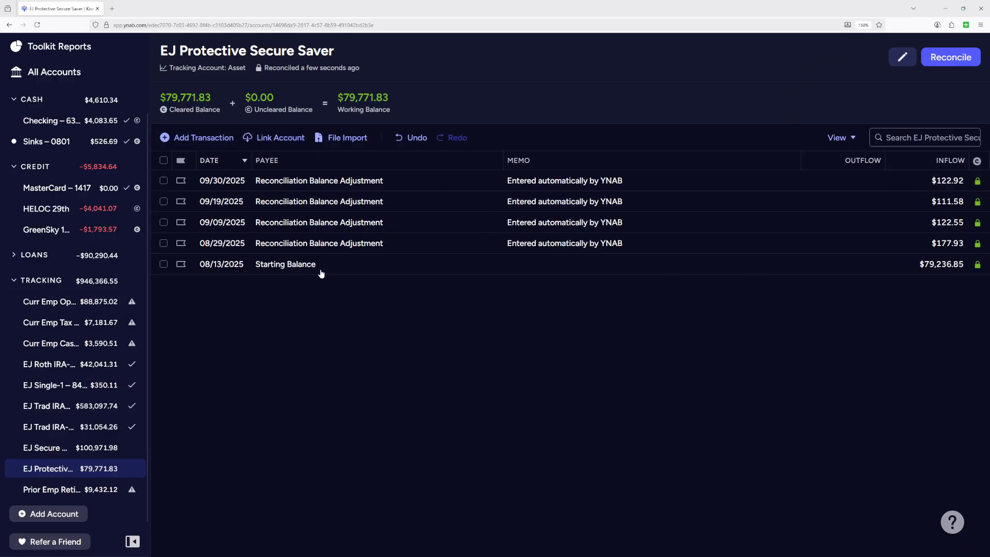
# Step: Reconcile the Prior Emp Retirement Plan account to a current balance of $9,442.57, creating the balance adjustment
pyautogui.click(77, 489)
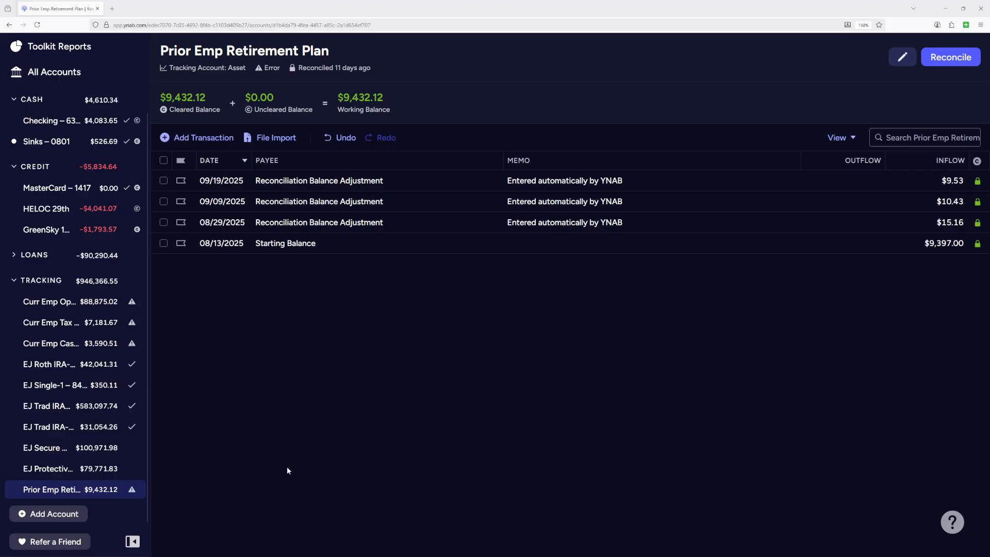
pyautogui.click(947, 58)
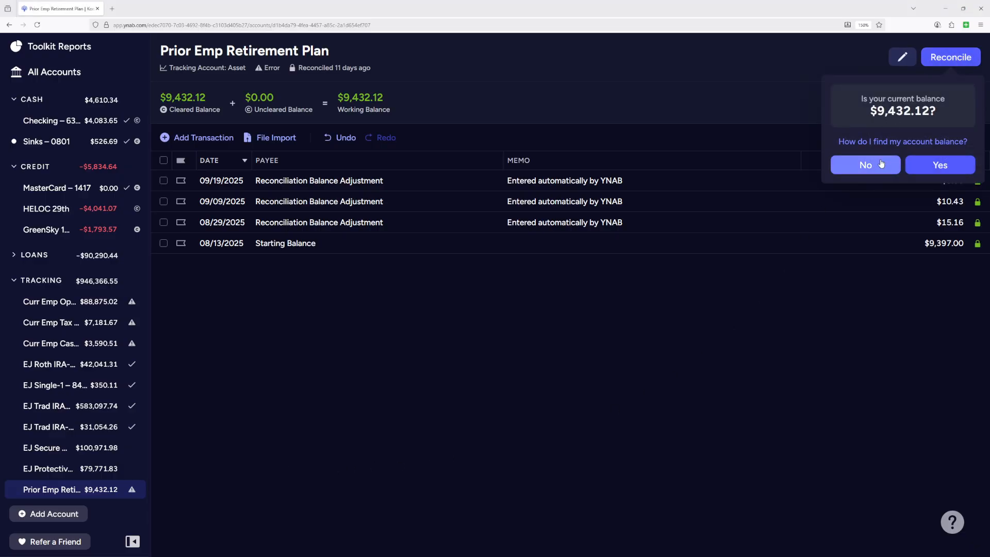
pyautogui.click(881, 164)
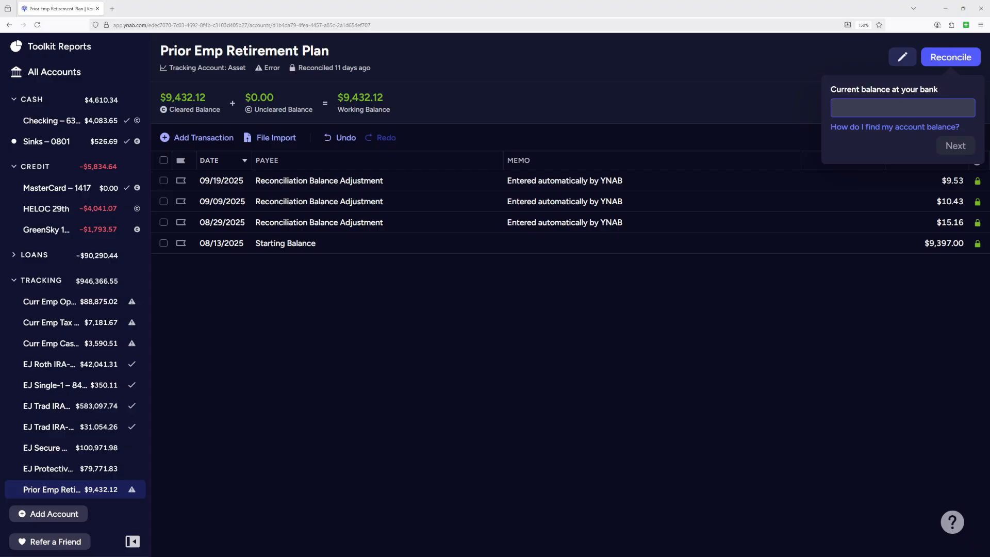
pyautogui.write('9442.57')
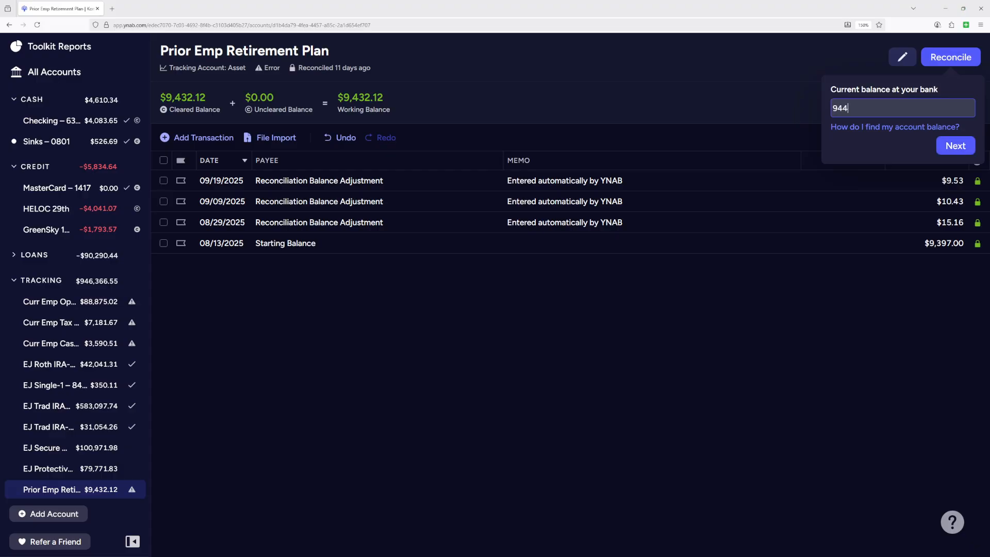
pyautogui.press('Return')
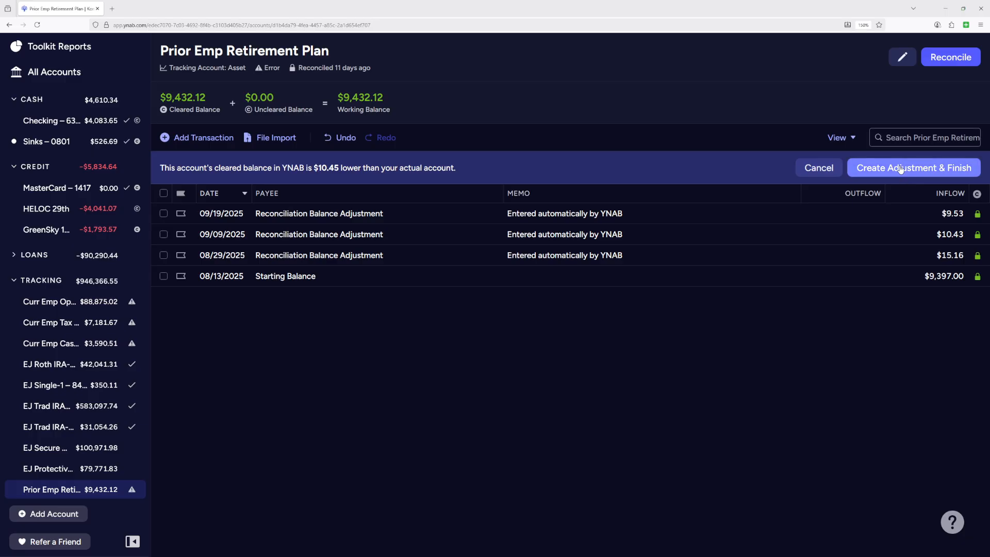
pyautogui.click(900, 168)
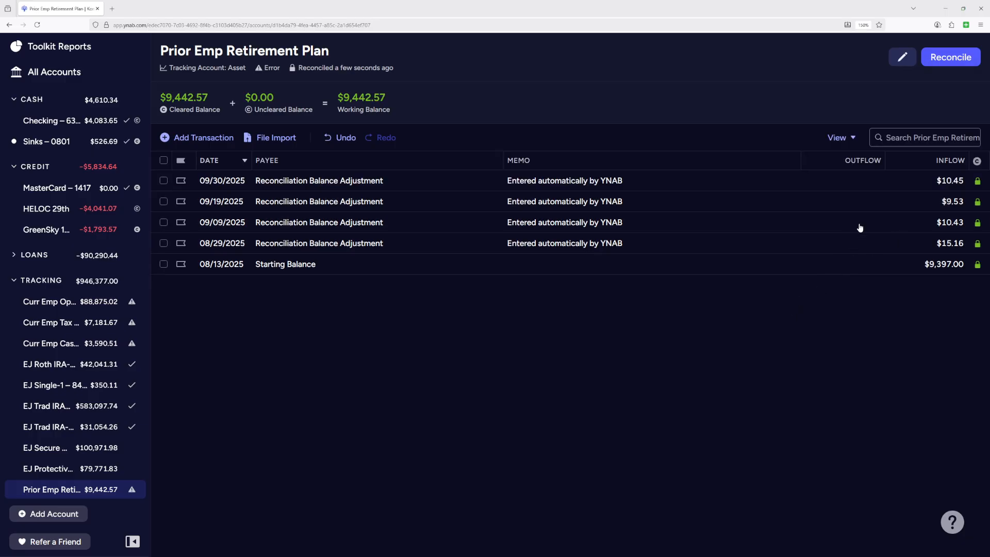